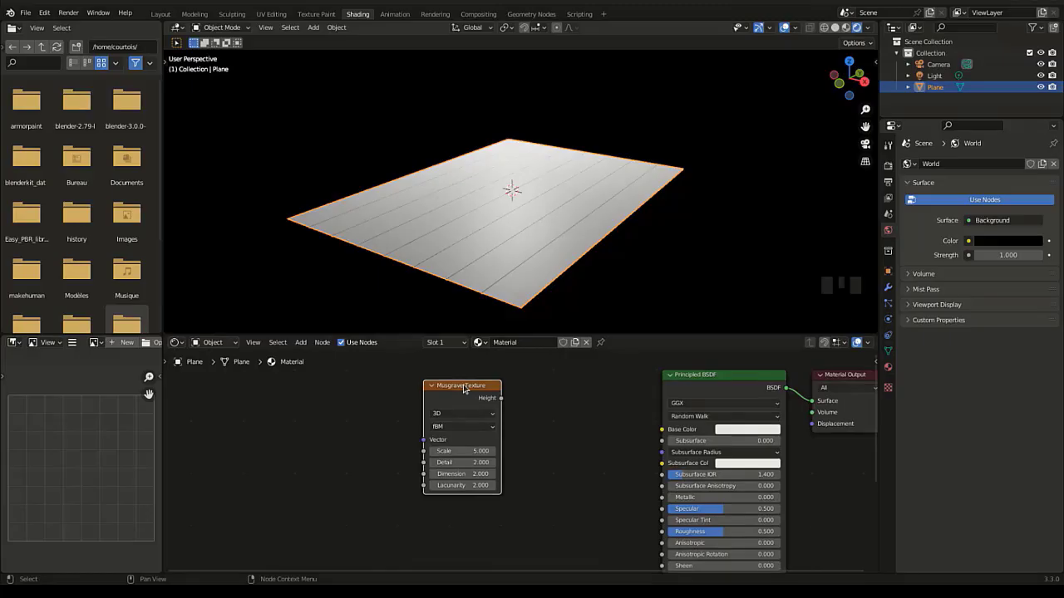
Step: Add Texture Coordinate and Mapping nodes ahead of the Musgrave Texture and set the Musgrave Scale to 0.6
key(ctrl+t)
middle_drag(464, 389, 473, 363)
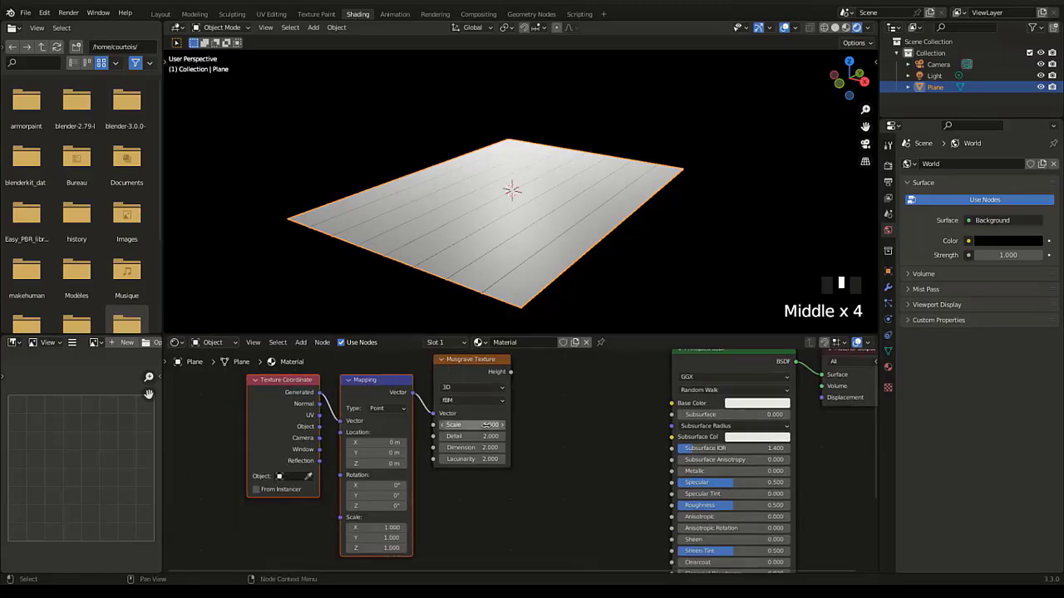
click(485, 425)
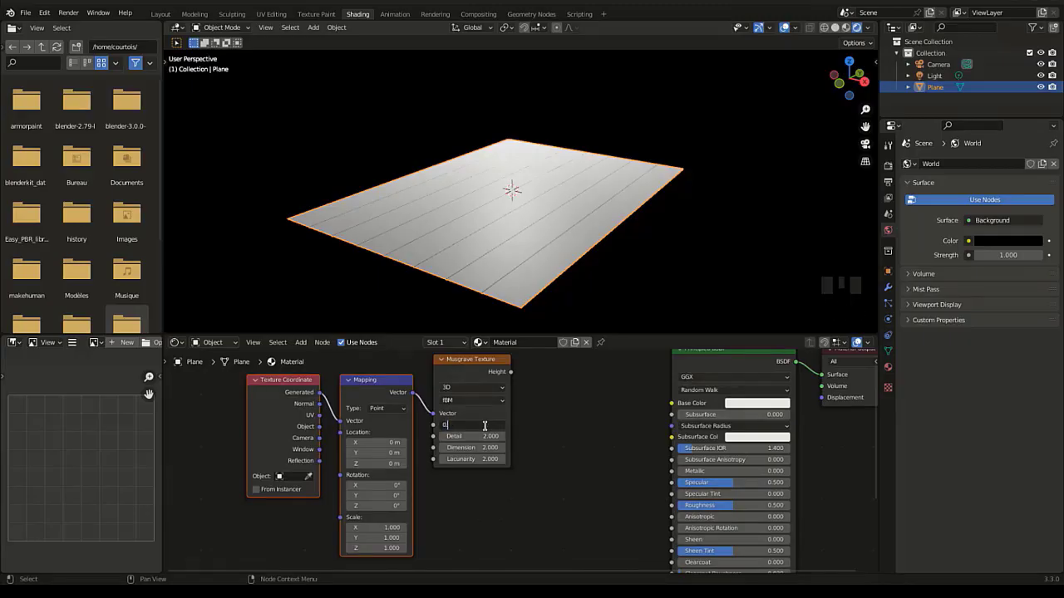
text(0.6)
key(Return)
click(476, 437)
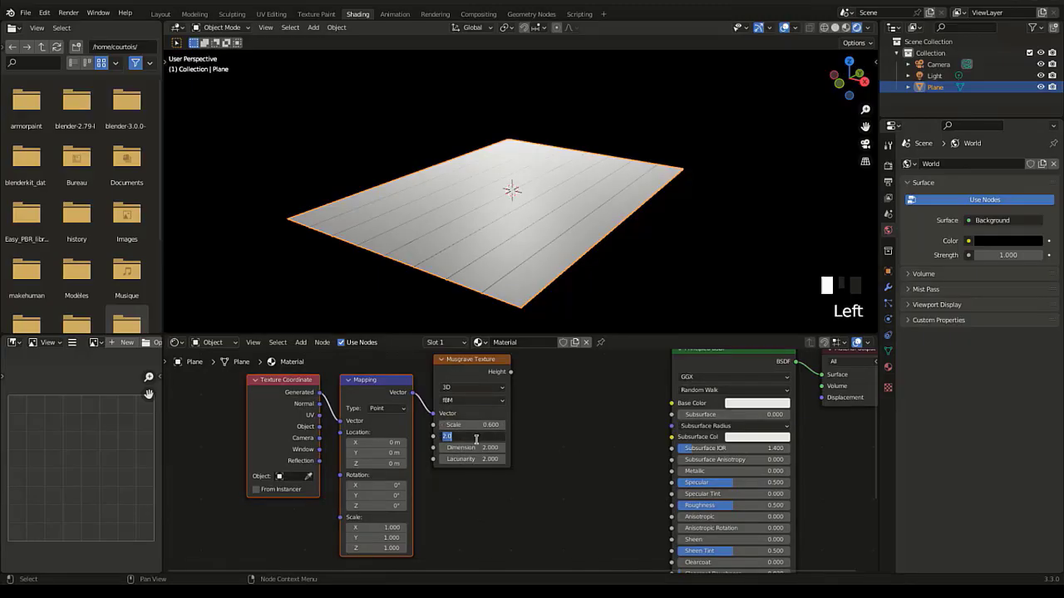
key(Return)
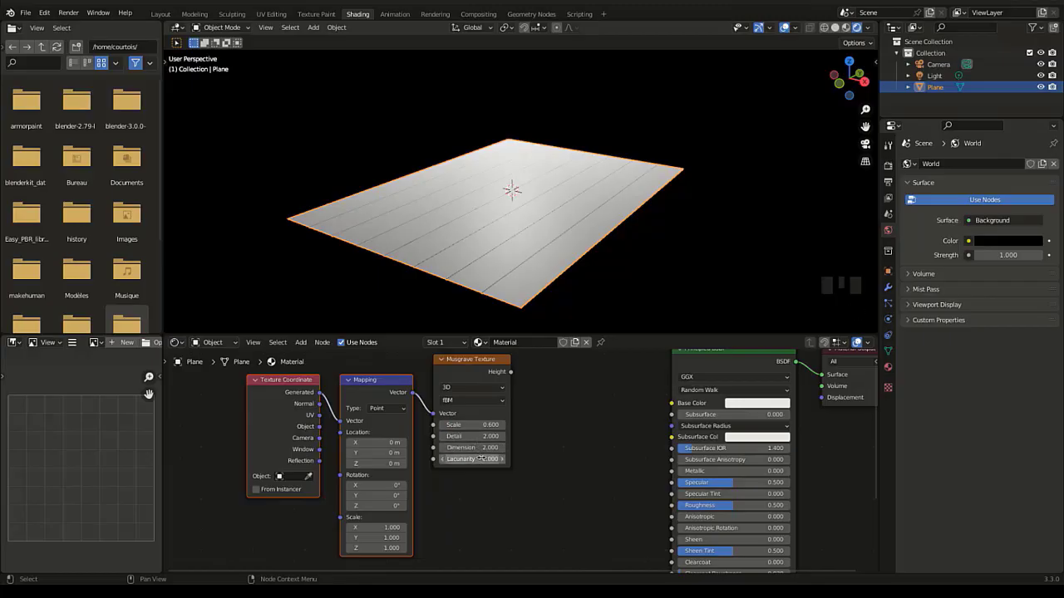
Step: Preview the Musgrave Texture on the plane and feed the Mapping node from the Object coordinates
drag(471, 377, 471, 390)
ctrl+shift+click(471, 390)
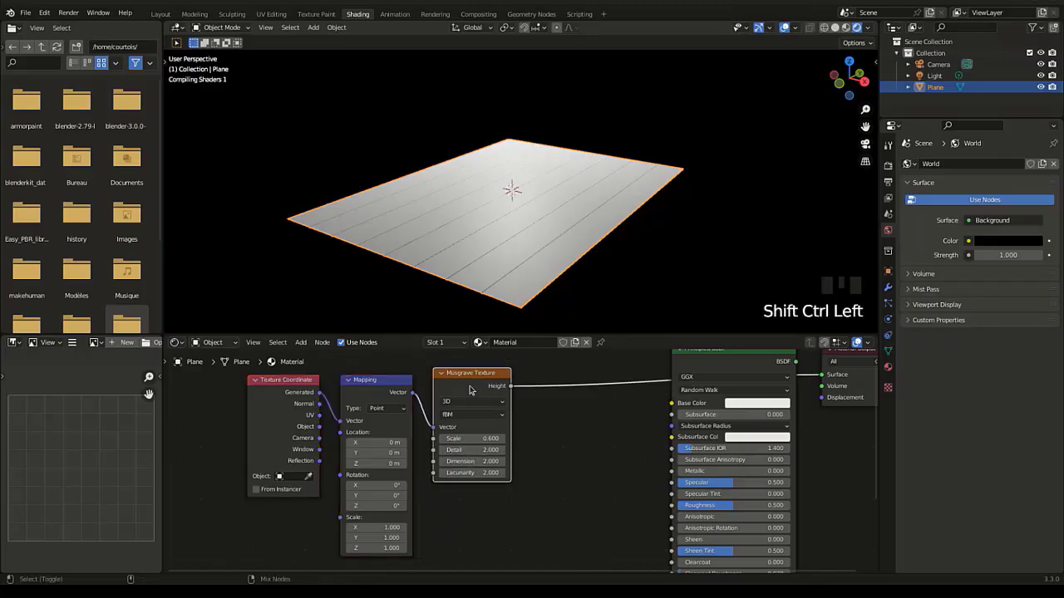
middle_drag(527, 175, 605, 167)
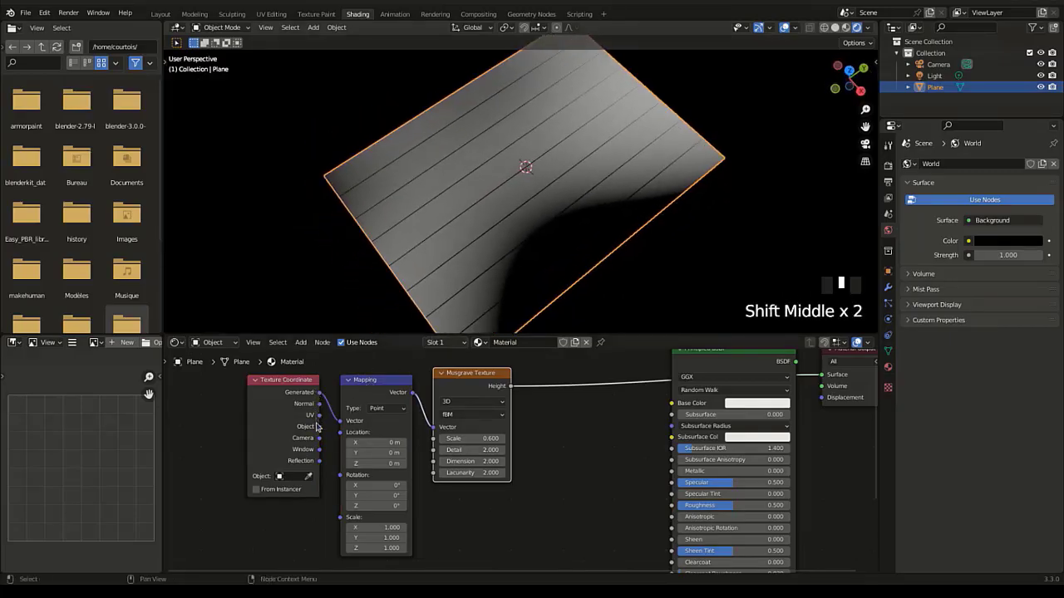
drag(319, 426, 340, 421)
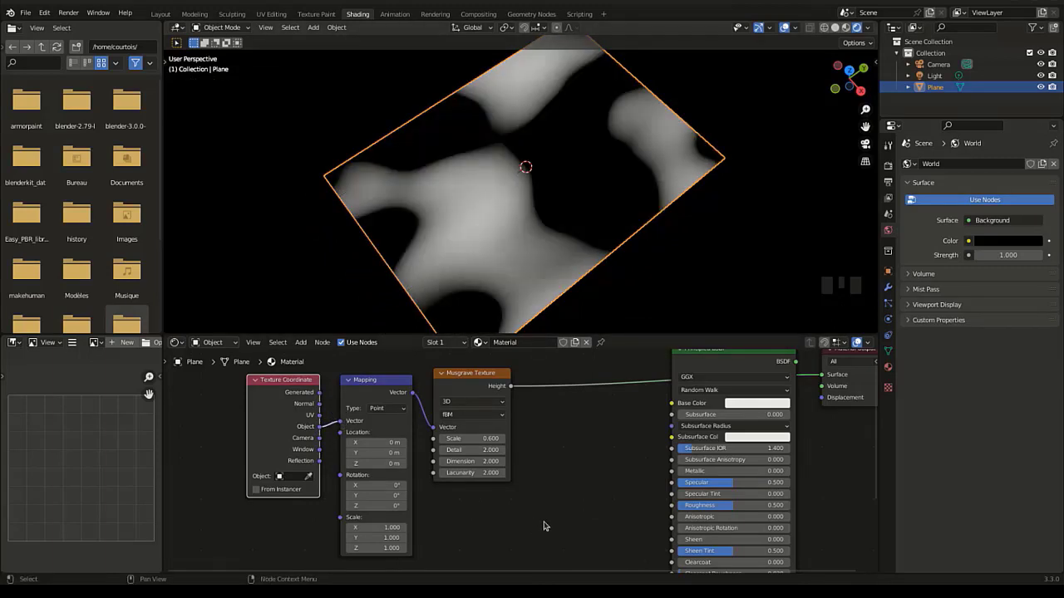
Step: Insert a Noise Texture node directly after the Musgrave Texture, with Height feeding its Vector input
middle_drag(508, 490, 501, 498)
drag(457, 389, 447, 398)
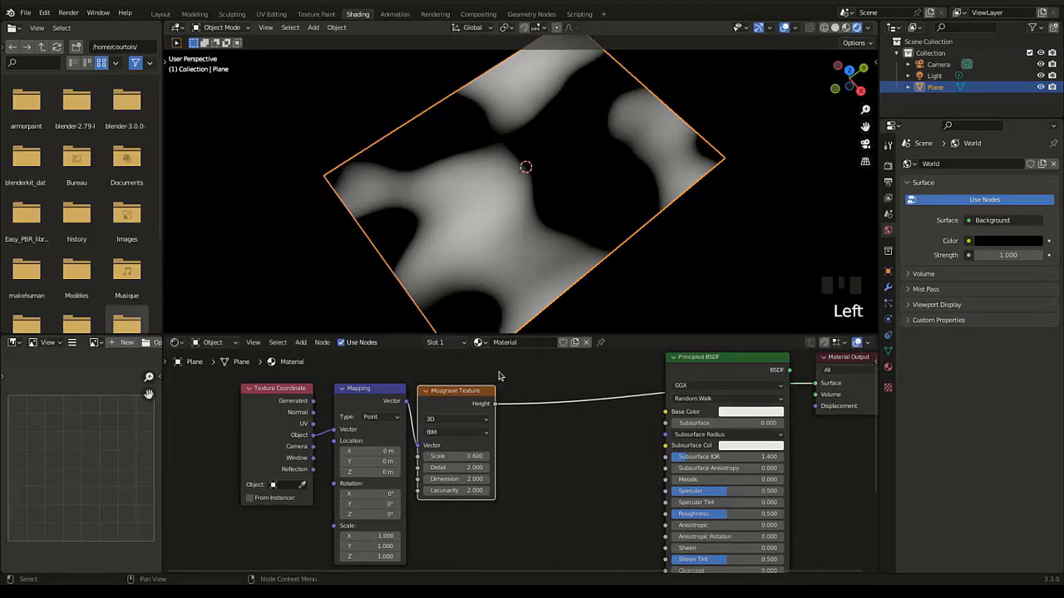
key(shift+a)
text(no)
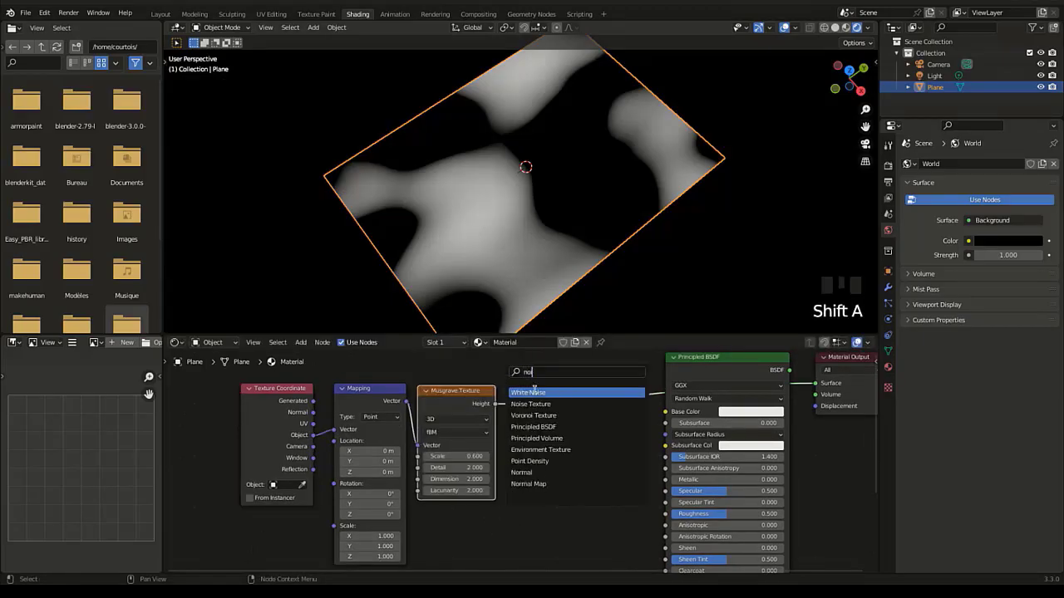
click(530, 404)
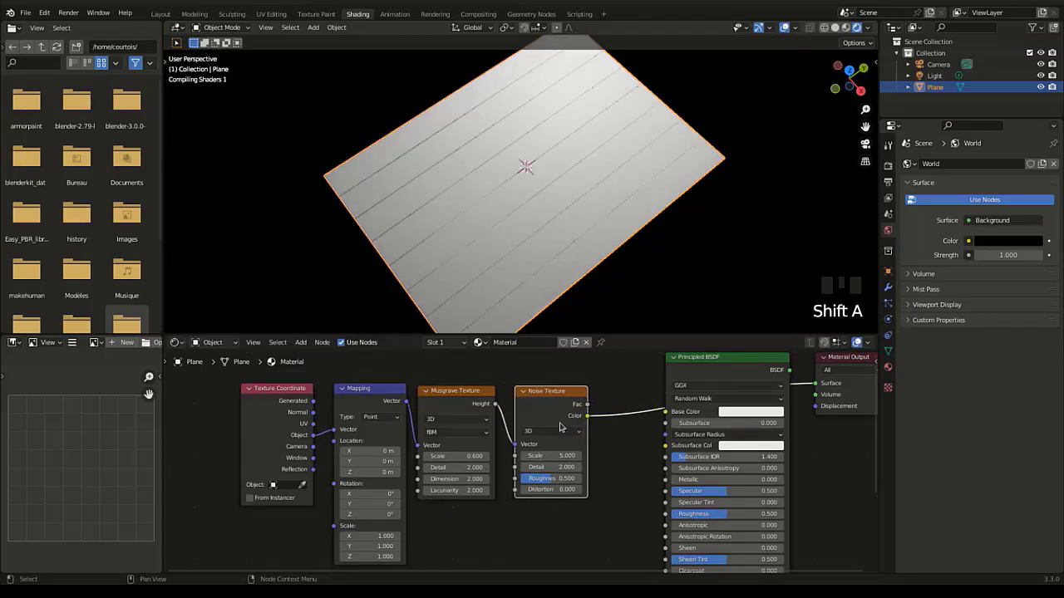
click(530, 400)
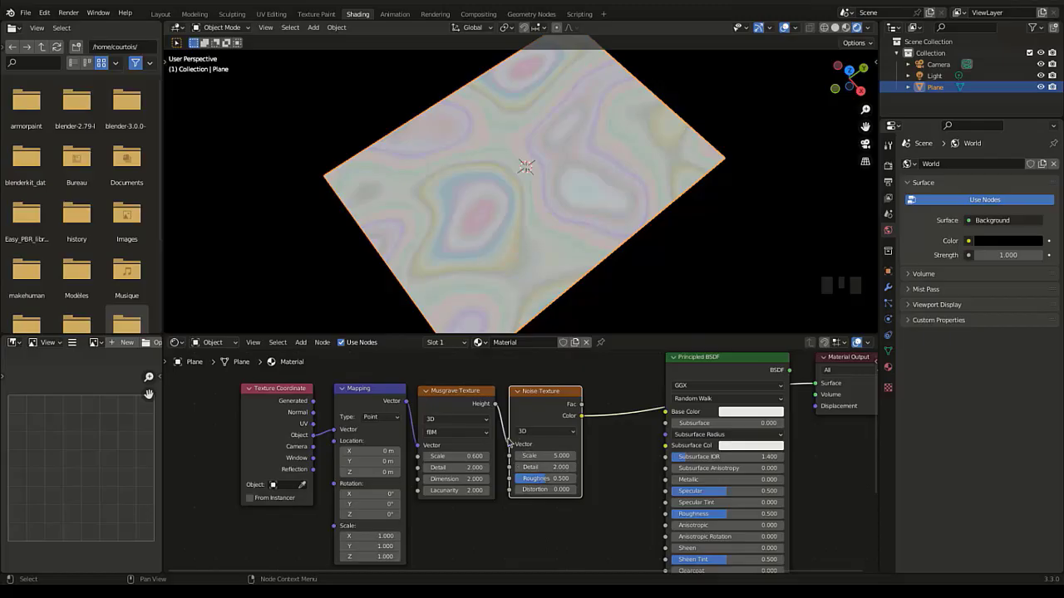
Step: Preview the Musgrave Texture alone, then the Noise Texture's Fac output, keeping Musgrave Height linked to the Noise Vector
mouse_move(509, 442)
mouse_down()
mouse_move(490, 414)
mouse_move(509, 445)
mouse_up()
ctrl+shift+click(453, 405)
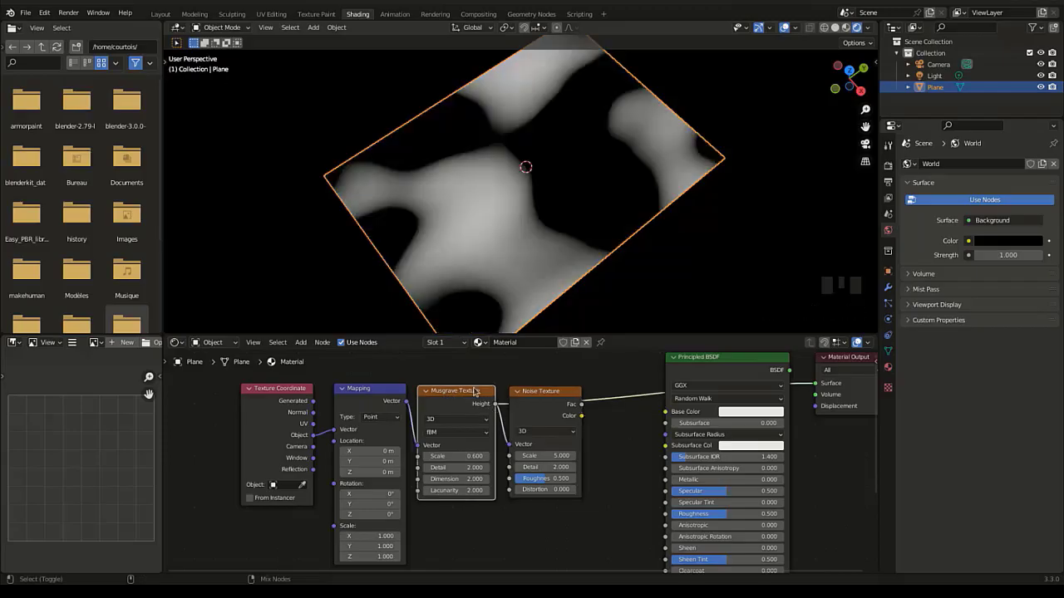
ctrl+shift+click(549, 404)
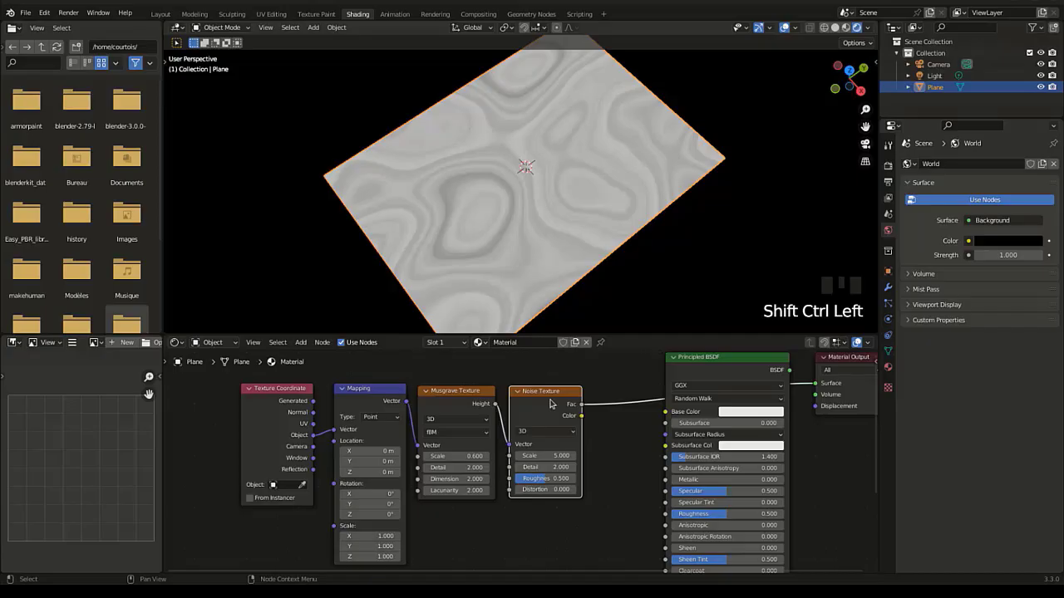
click(493, 405)
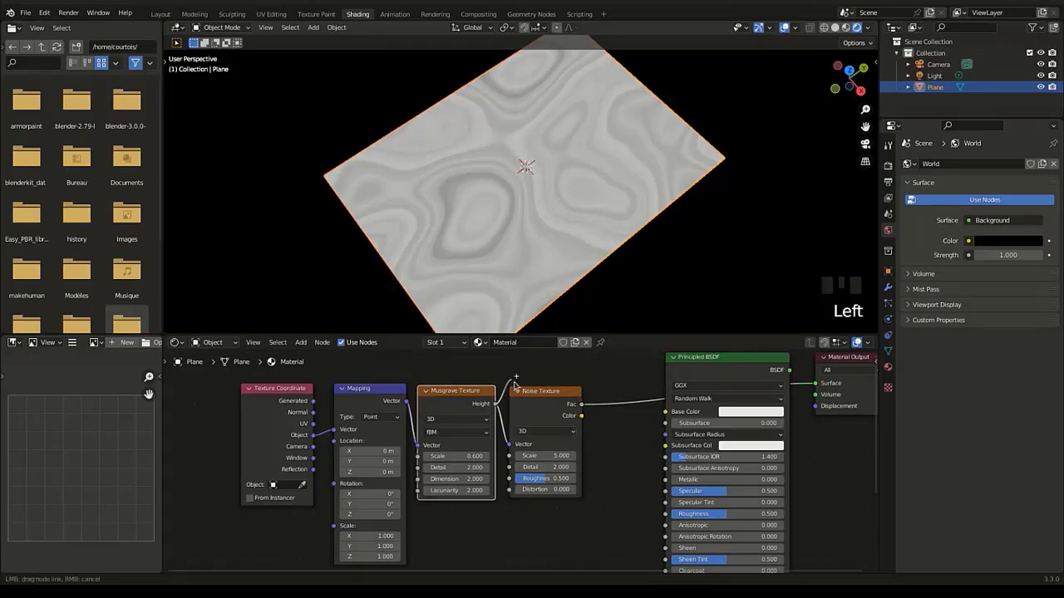
click(514, 450)
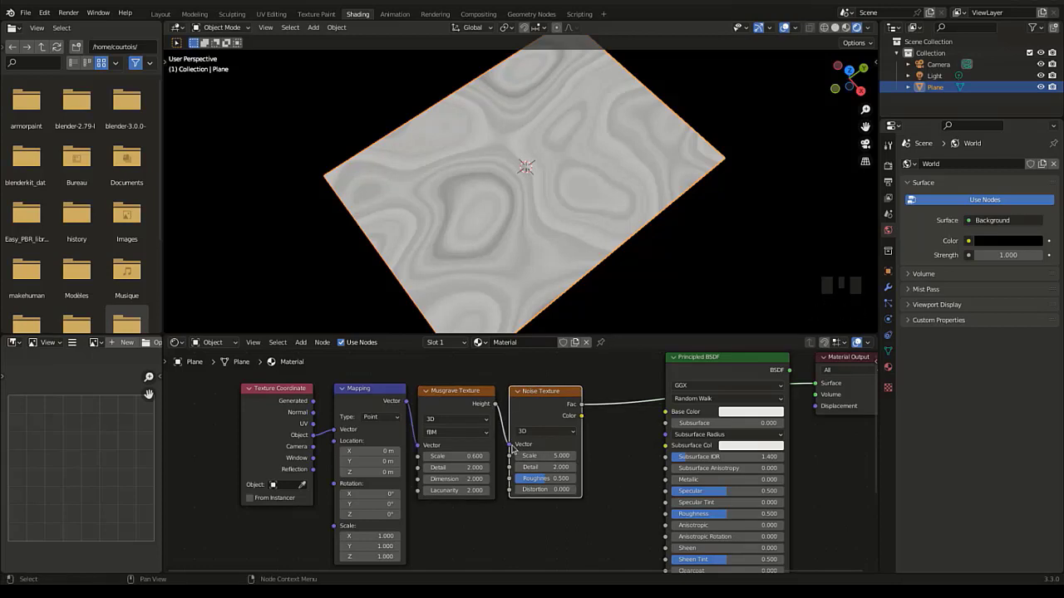
drag(539, 404, 540, 404)
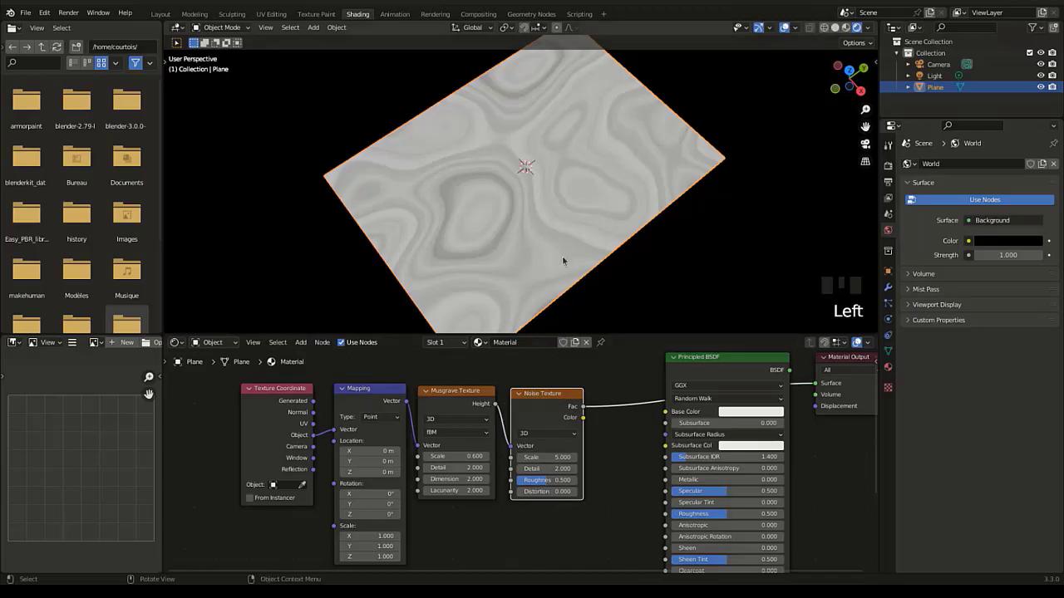
Step: Set the Noise Texture's Scale to 2.1, Detail to 7, Roughness to 0.508 and Distortion to 0.7
click(551, 456)
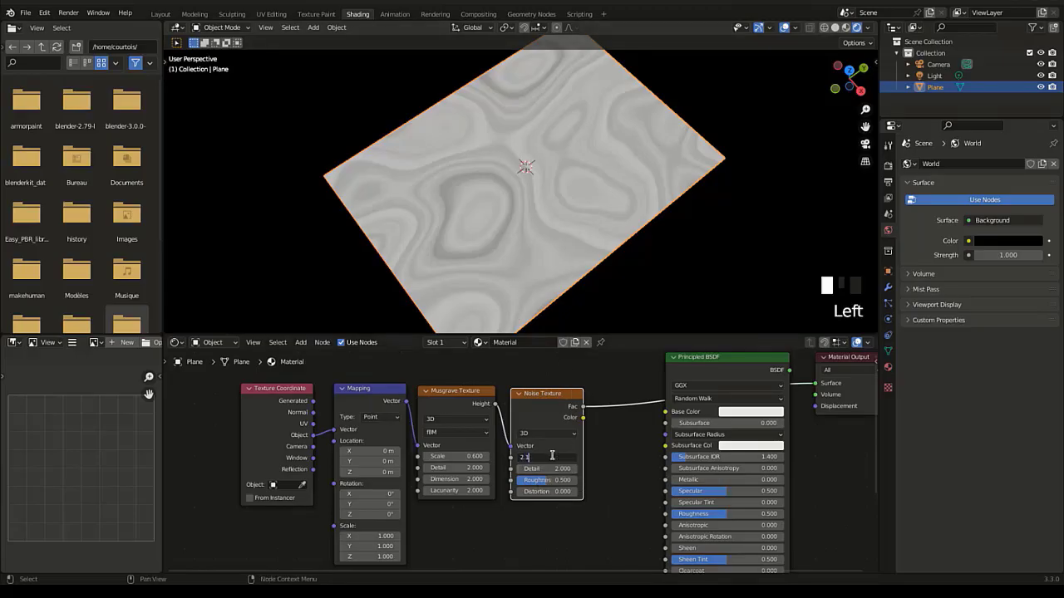
text(2.1)
key(Return)
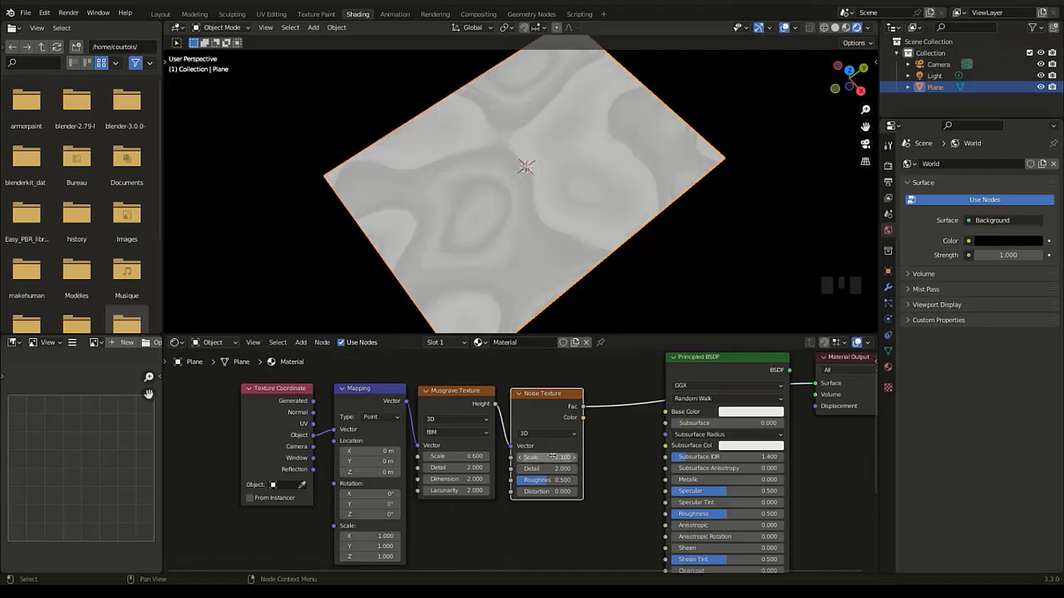
click(552, 467)
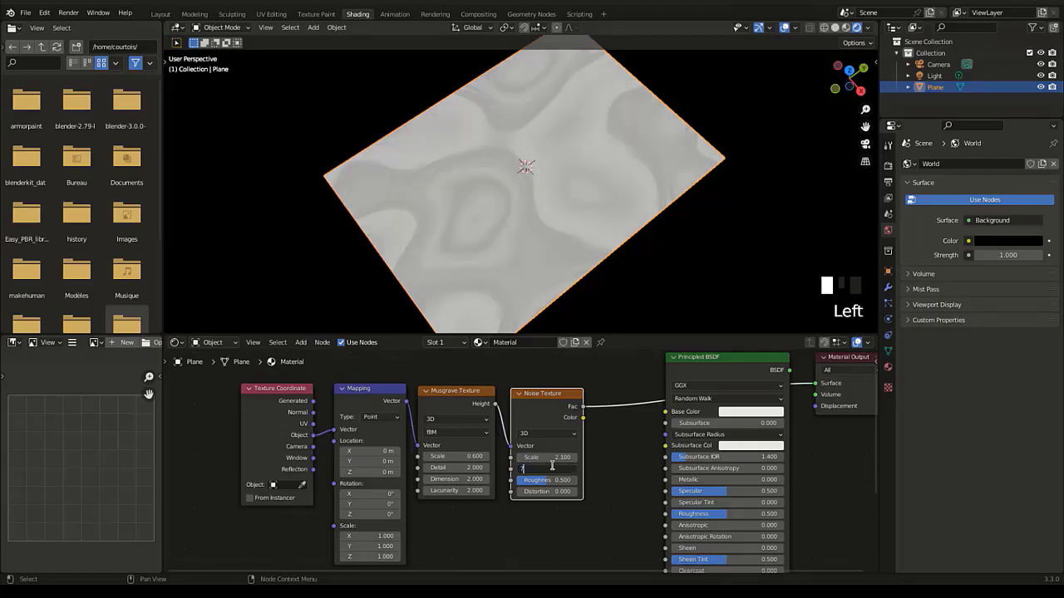
text(7)
key(Return)
double_click(541, 479)
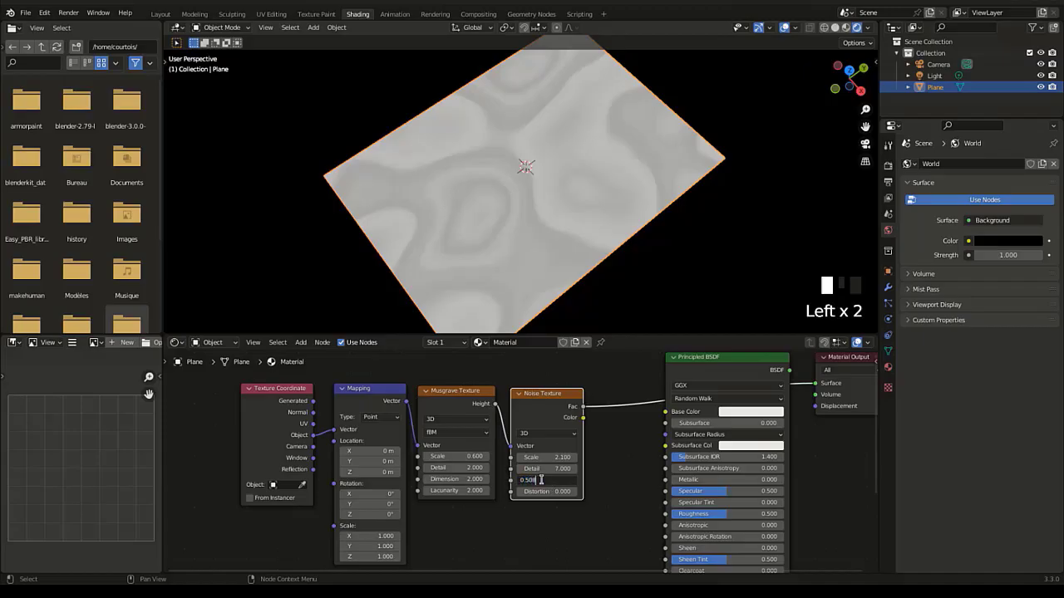
click(542, 491)
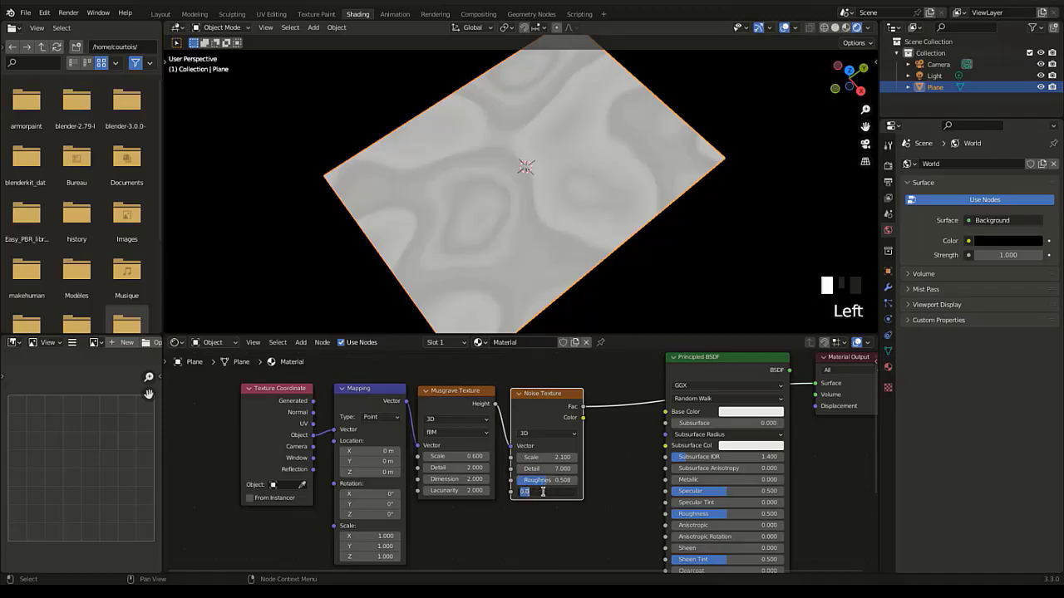
text(0.7)
key(Return)
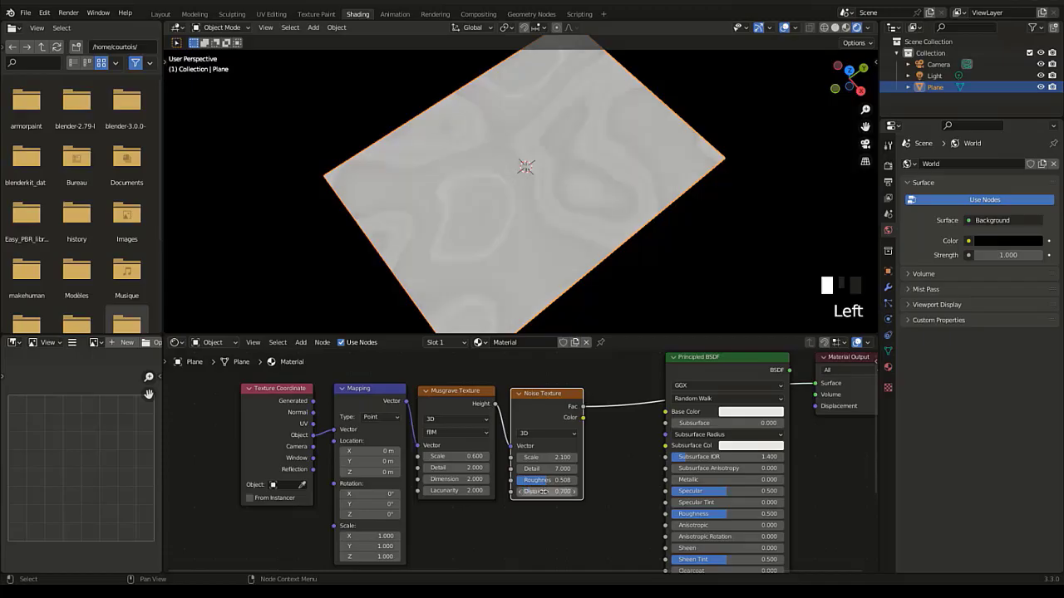
Step: Detach the Musgrave link from the Noise Texture's Vector input to compare the pattern, and reconnect Height to Vector
drag(510, 445, 505, 455)
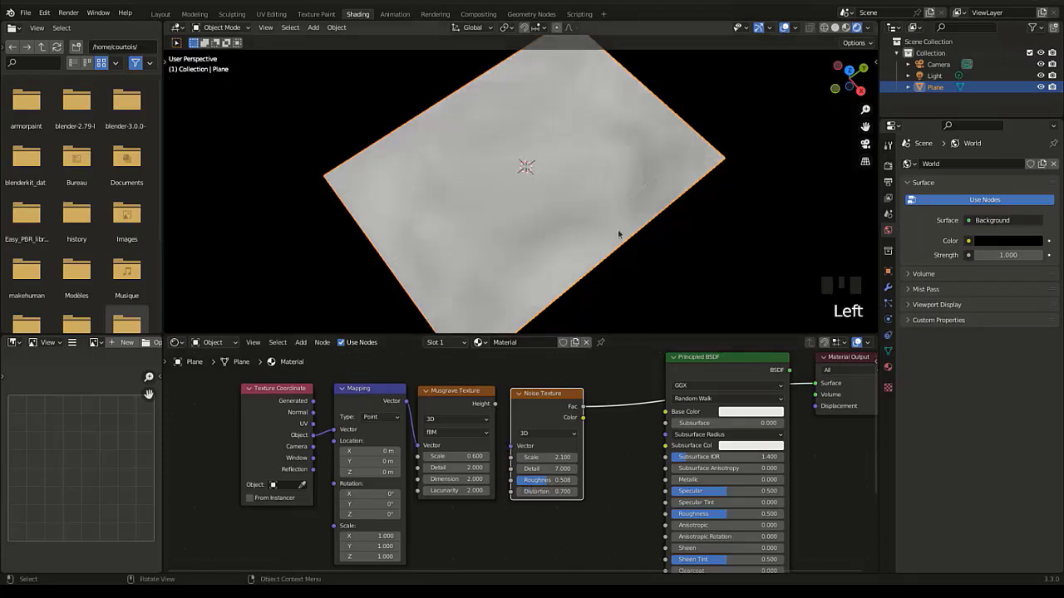
drag(495, 404, 510, 445)
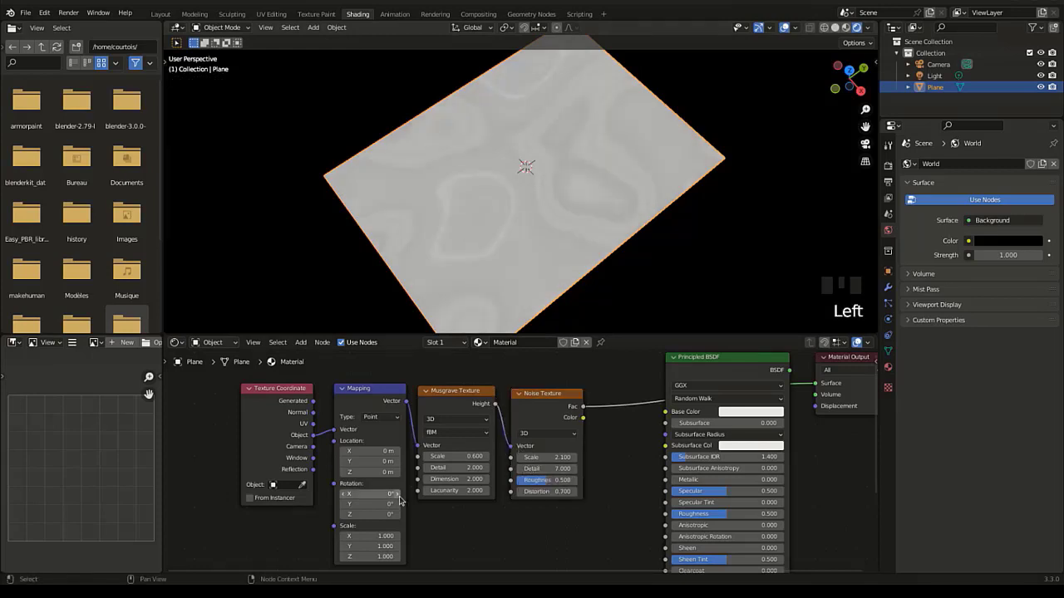
middle_drag(653, 250, 493, 253)
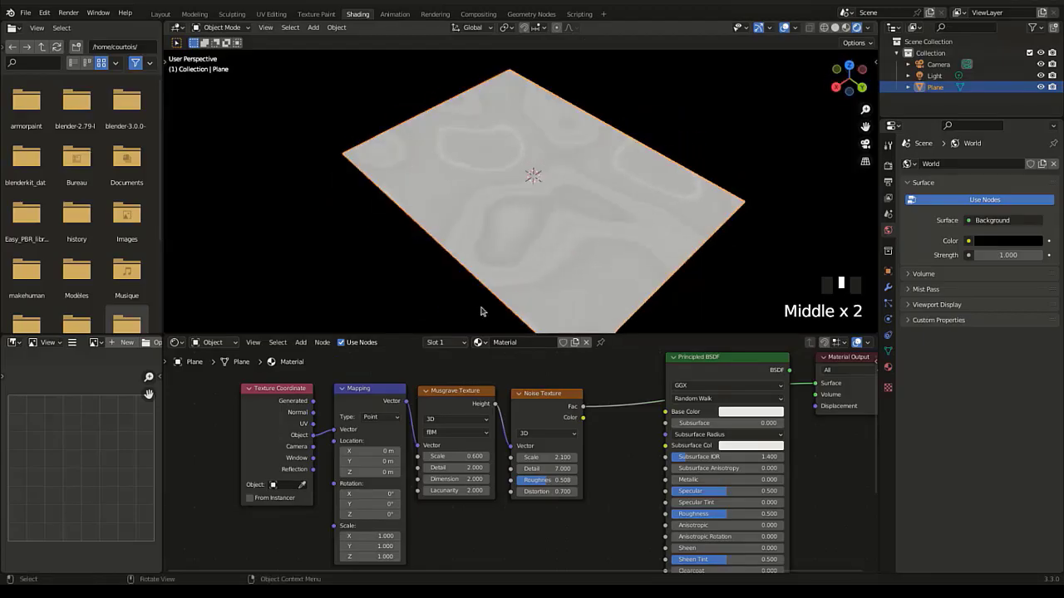
Step: Set the Mapping node's X scale to 7.8 to stretch the pattern along the planks
middle_drag(371, 536, 387, 496)
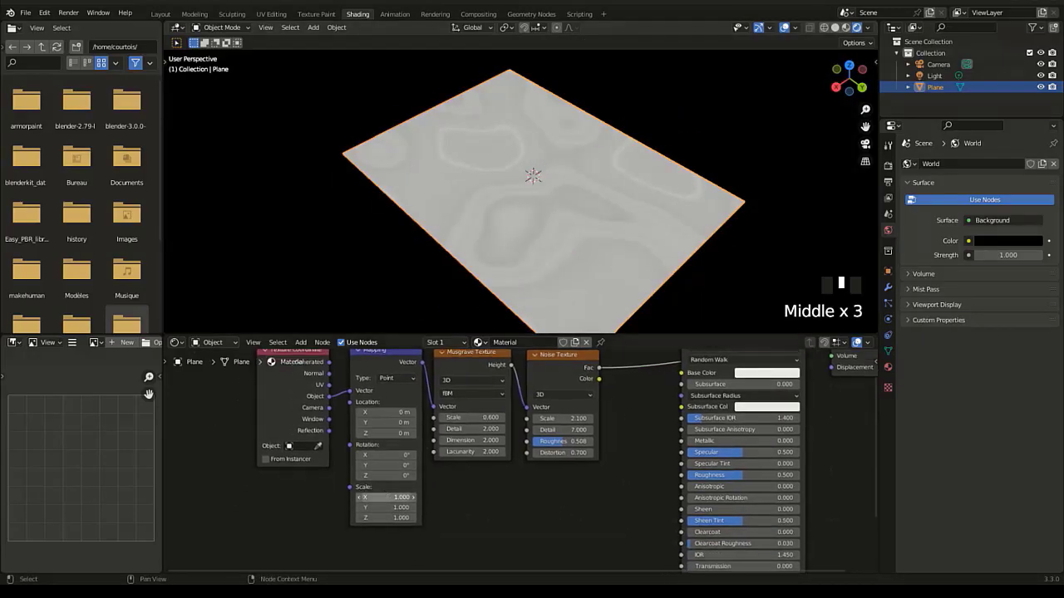
click(378, 496)
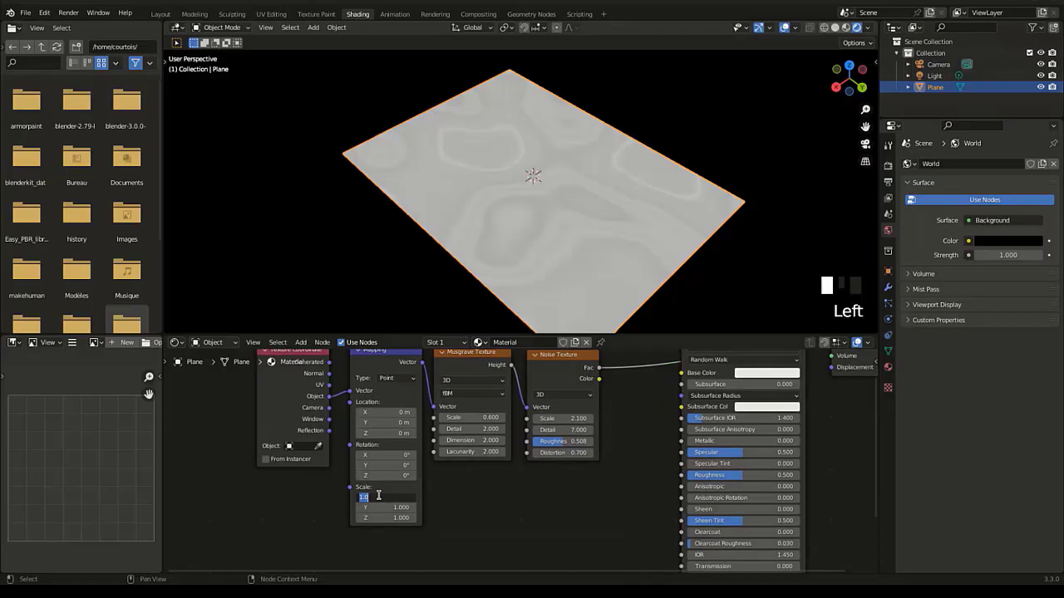
text(7)
text(.8)
key(Return)
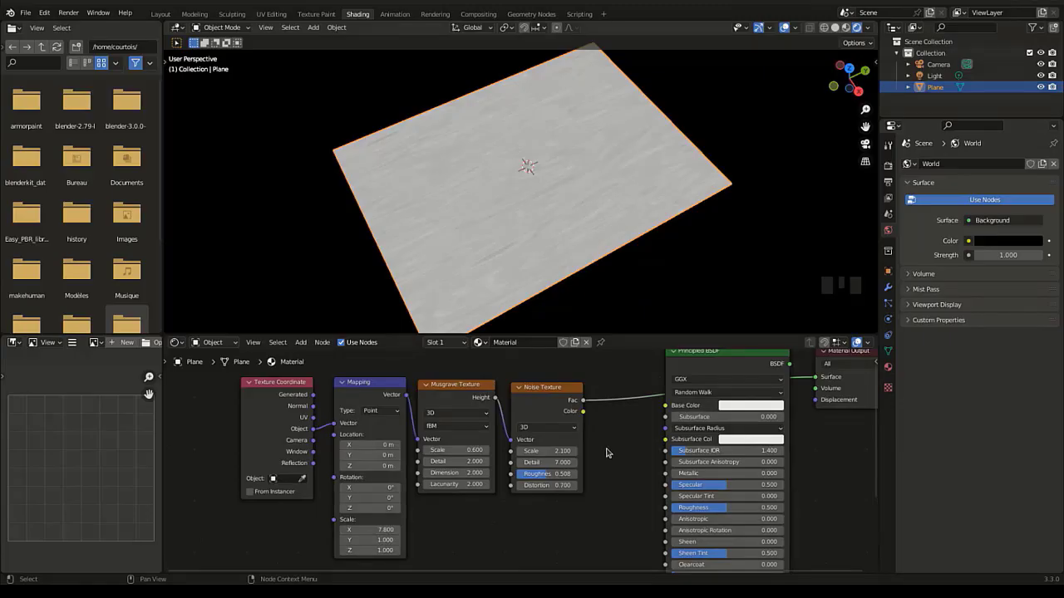
Step: Add a second Noise Texture node above the existing one
middle_drag(606, 415, 574, 396)
key(shift+a)
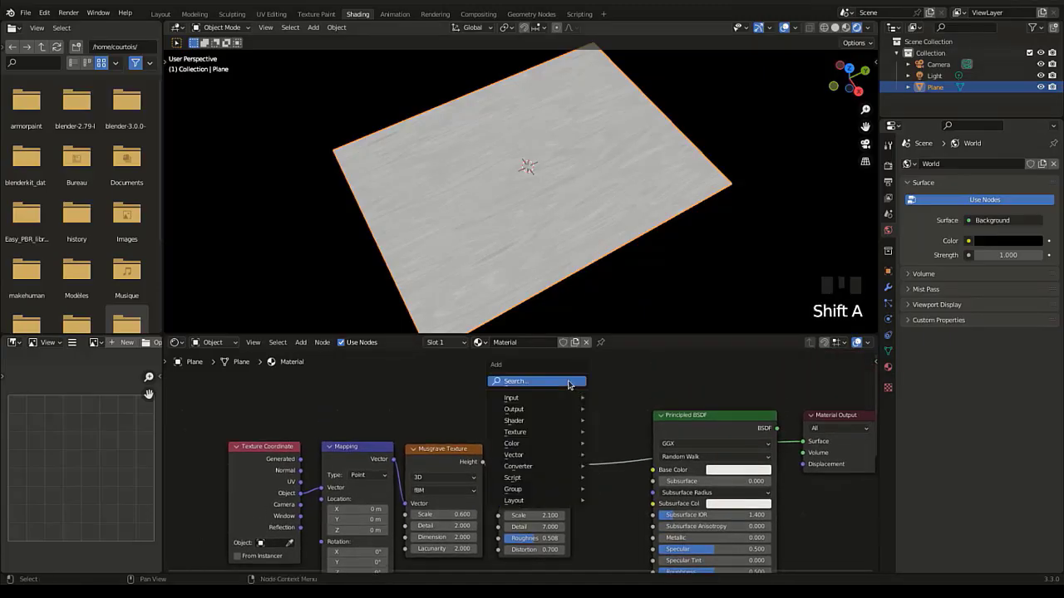
click(570, 382)
text(noi)
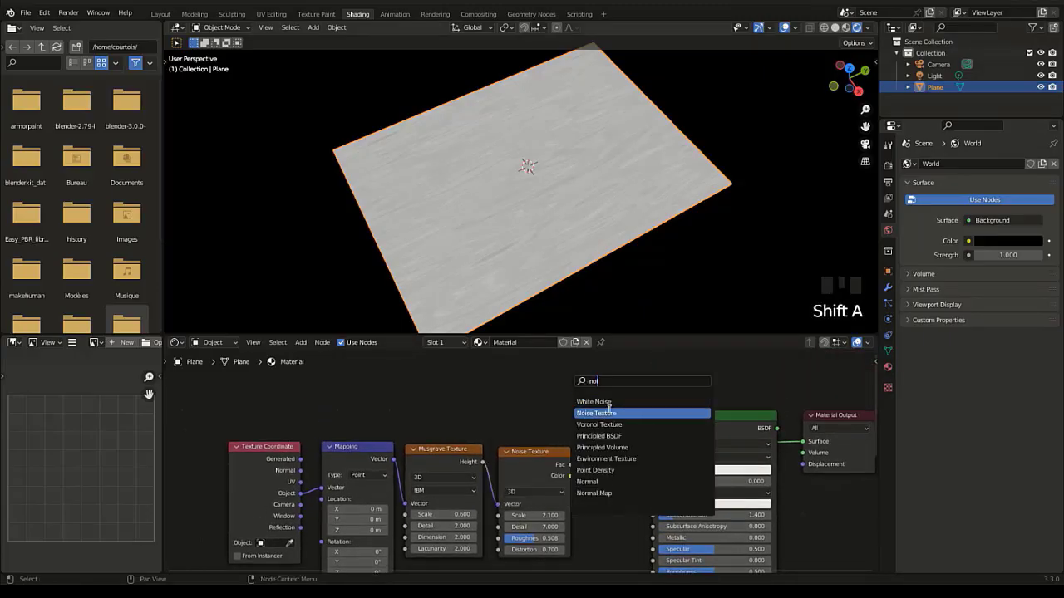
click(611, 412)
click(536, 426)
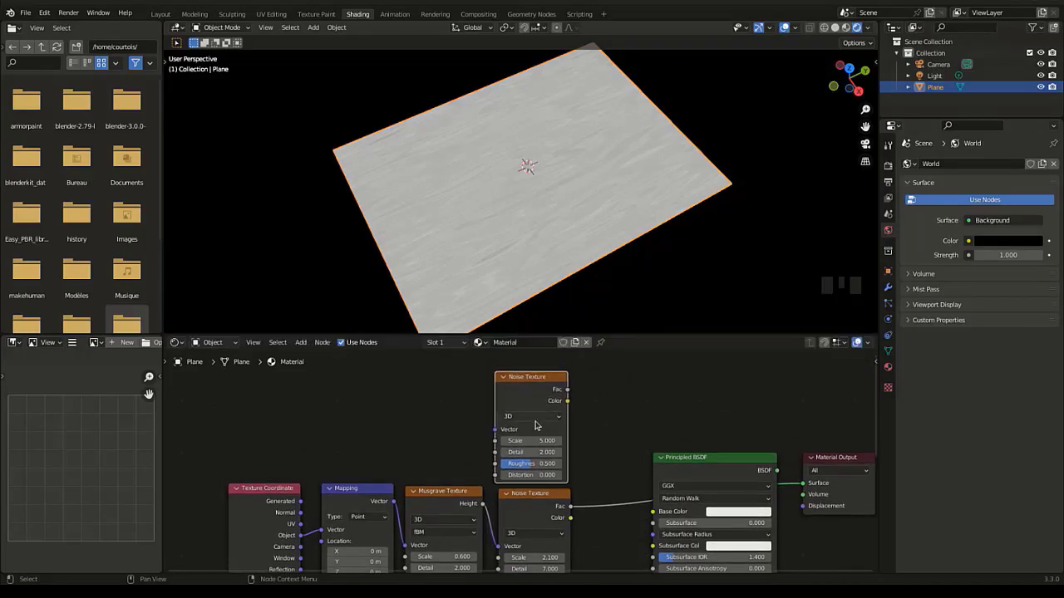
Step: Set the upper Noise Texture's Scale to 3, Detail to 1 and Roughness to 0.2
click(529, 442)
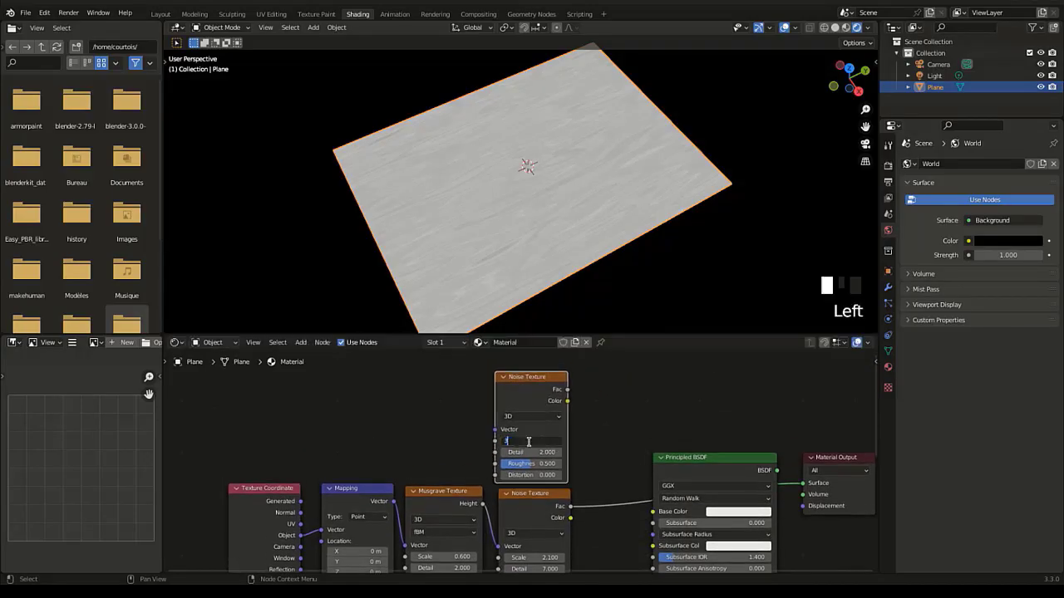
key(Return)
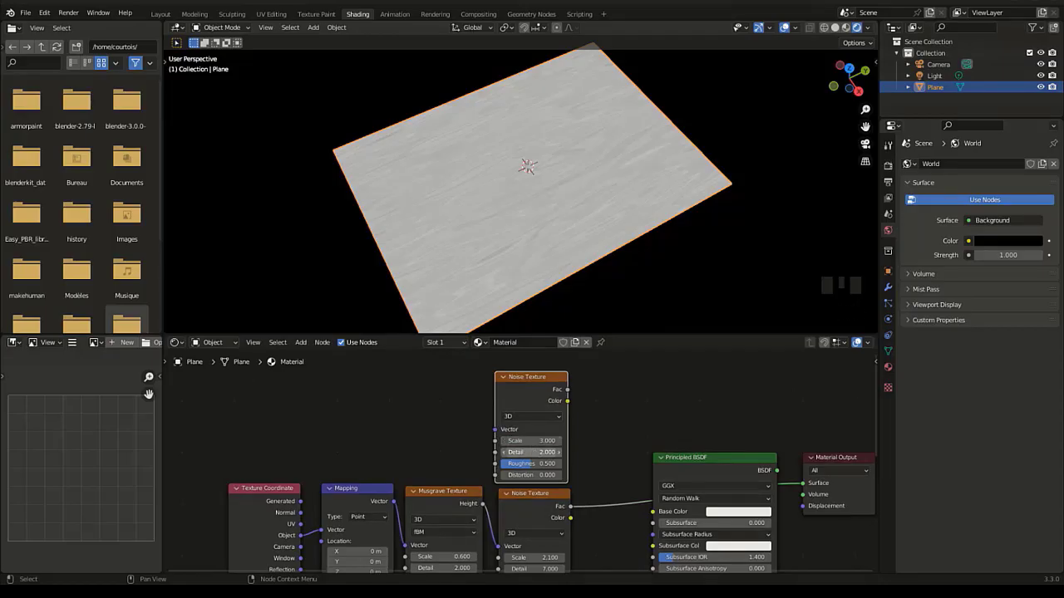
click(536, 453)
text(1)
key(Return)
click(541, 462)
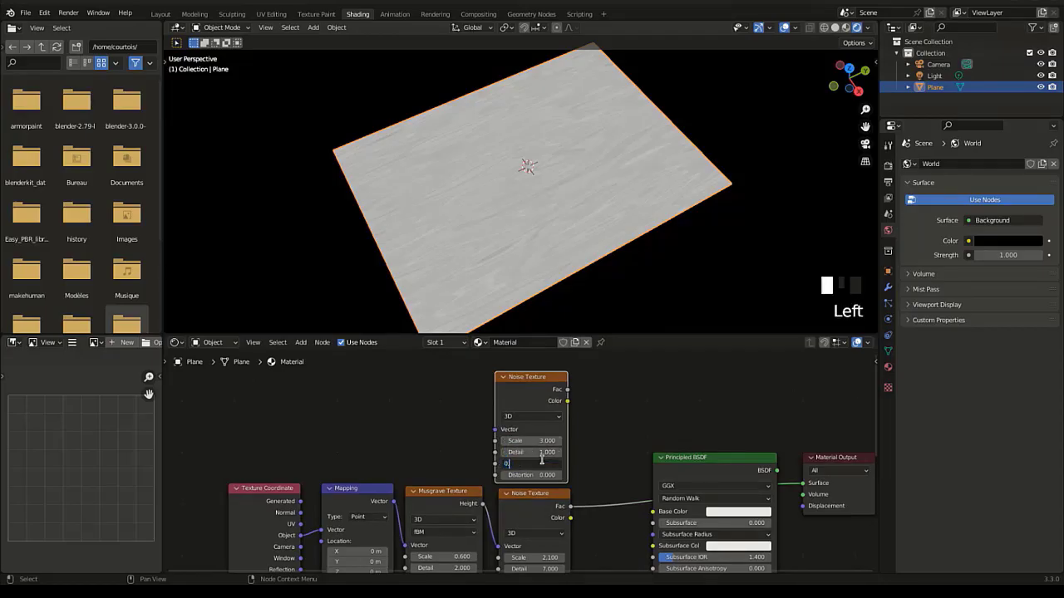
key(Return)
Step: Combine the Fac outputs of the upper and lower Noise Textures with a Mix node
drag(531, 405, 541, 404)
ctrl+shift+right_drag(535, 405, 535, 542)
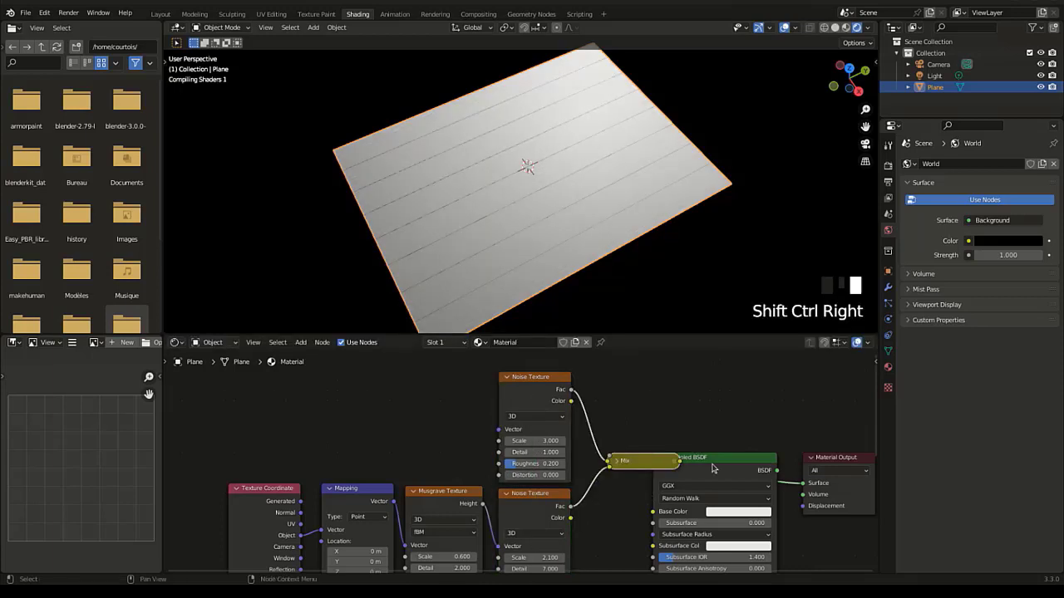
Step: Feed the Mix node's Color output into the Principled BSDF's Base Color and move the shader node clear of the Mix node
drag(713, 463, 751, 437)
middle_drag(736, 452, 670, 407)
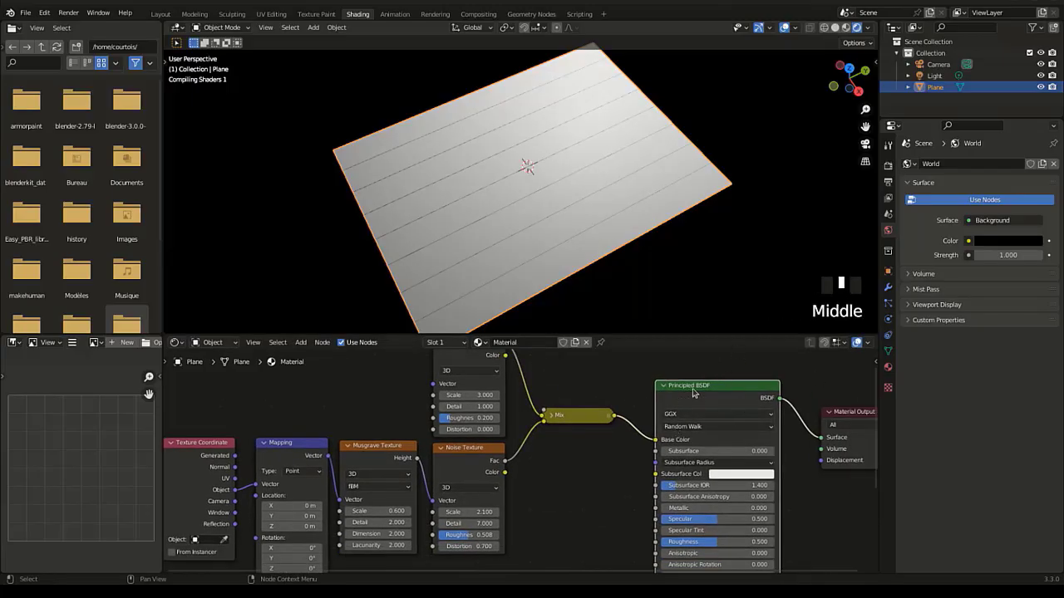
middle_drag(467, 266, 496, 252)
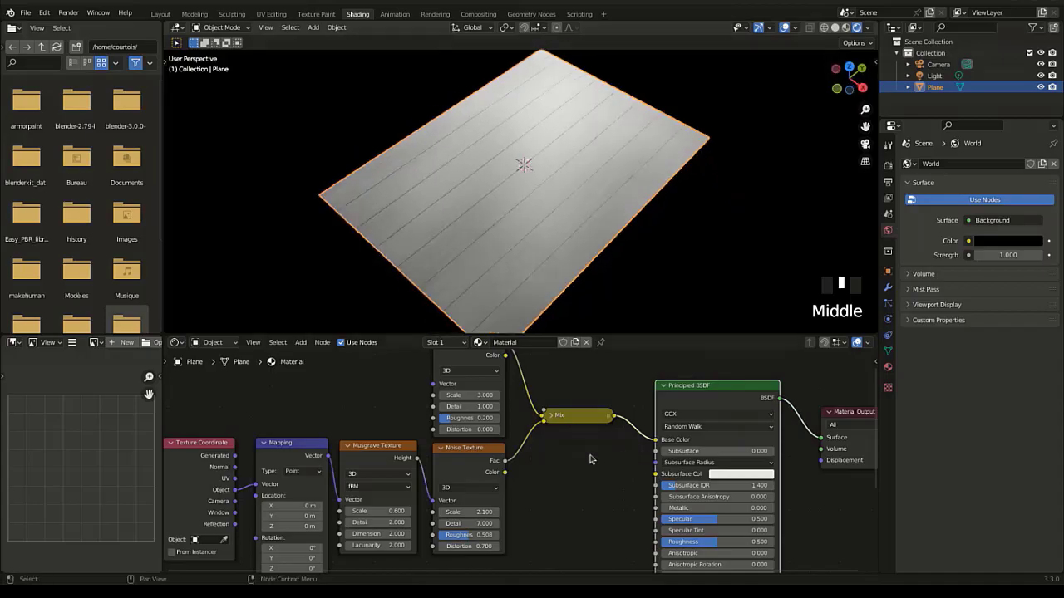
Step: Preview the Mix node's output directly on the plane and expand the collapsed Mix node
ctrl+shift+click(586, 418)
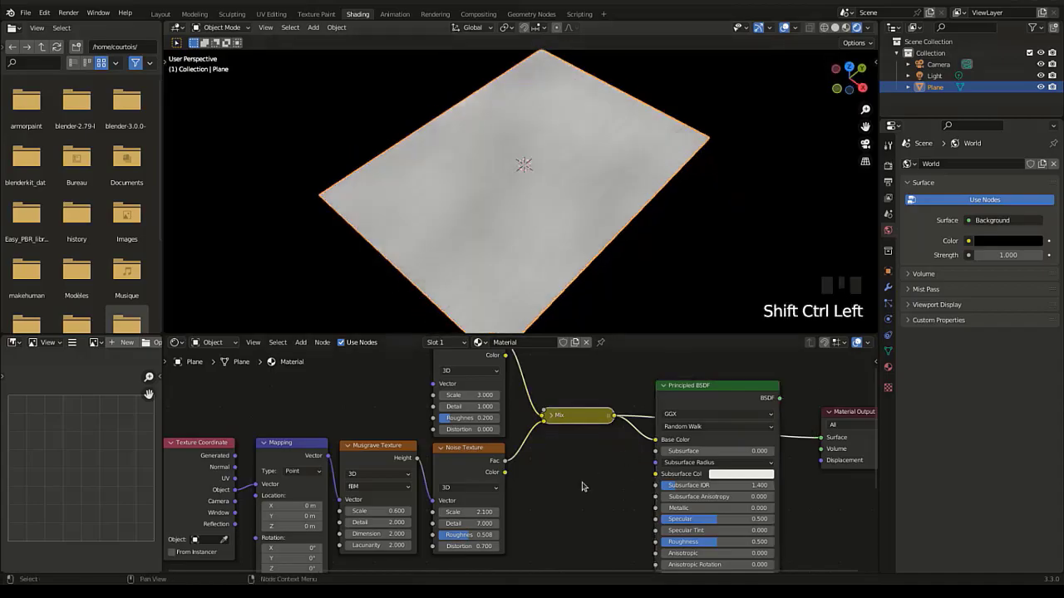
click(551, 416)
drag(572, 420, 571, 398)
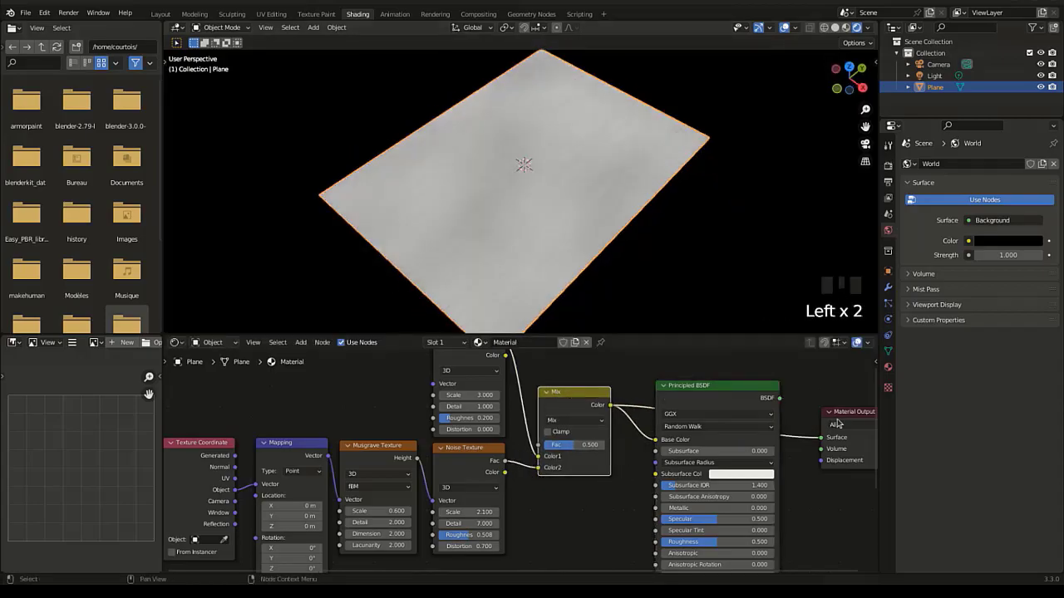
middle_drag(482, 270, 606, 247)
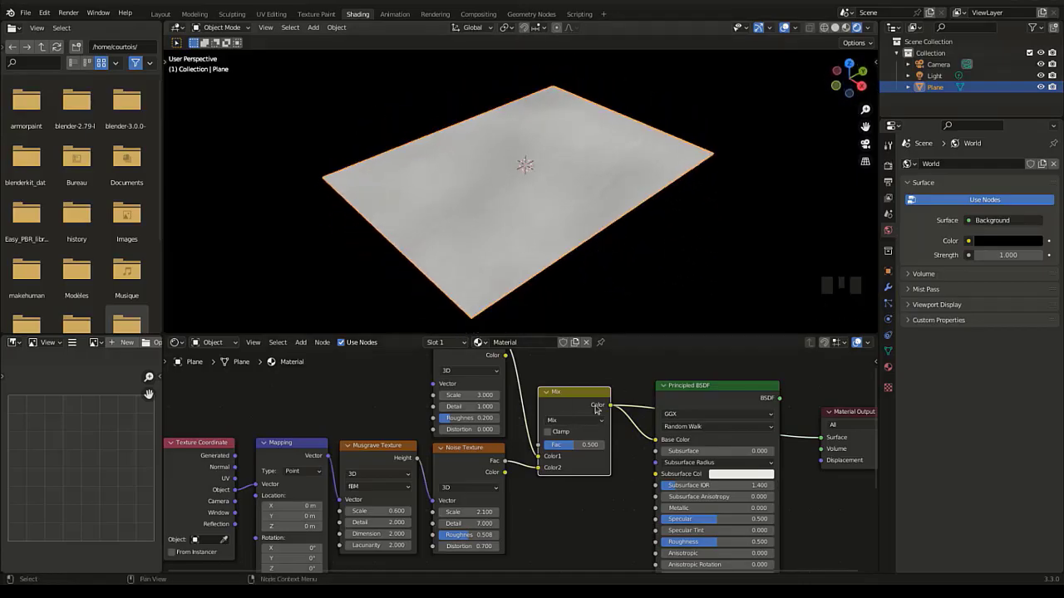
Step: Change the Mix node's blending mode to Difference
drag(586, 410, 575, 399)
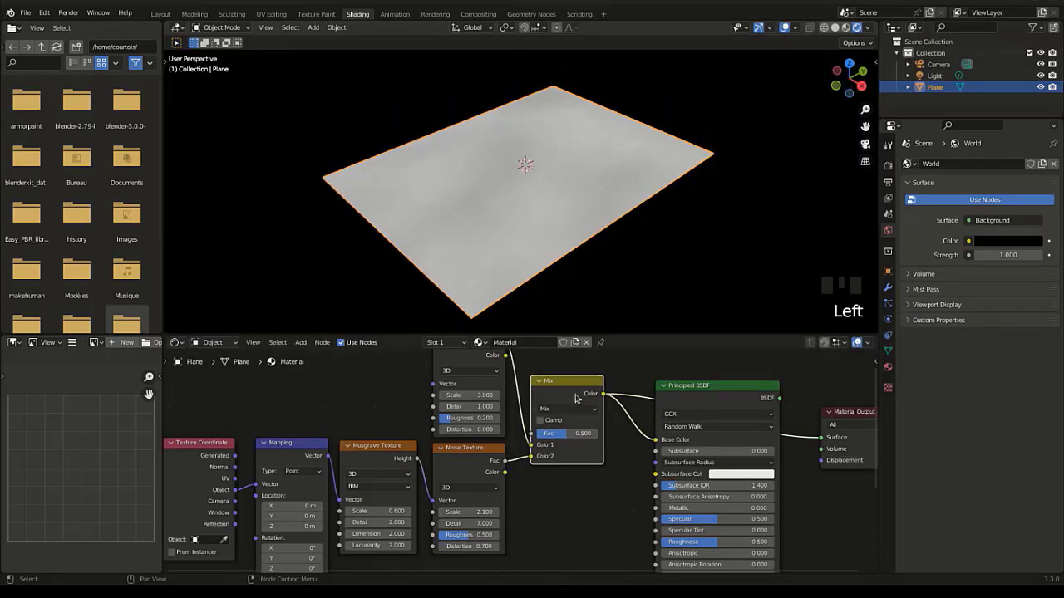
click(575, 411)
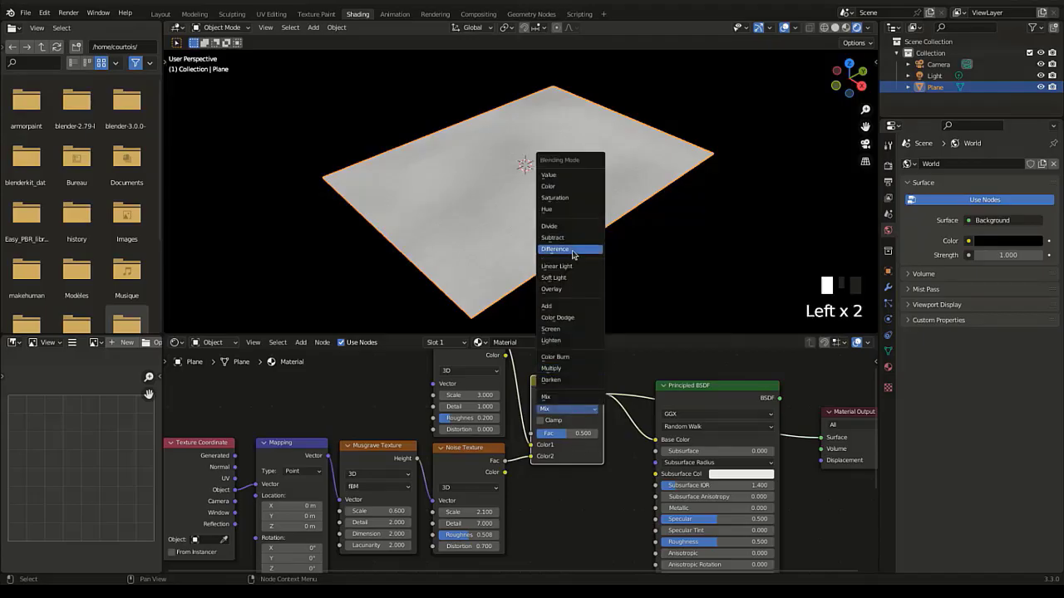
click(572, 250)
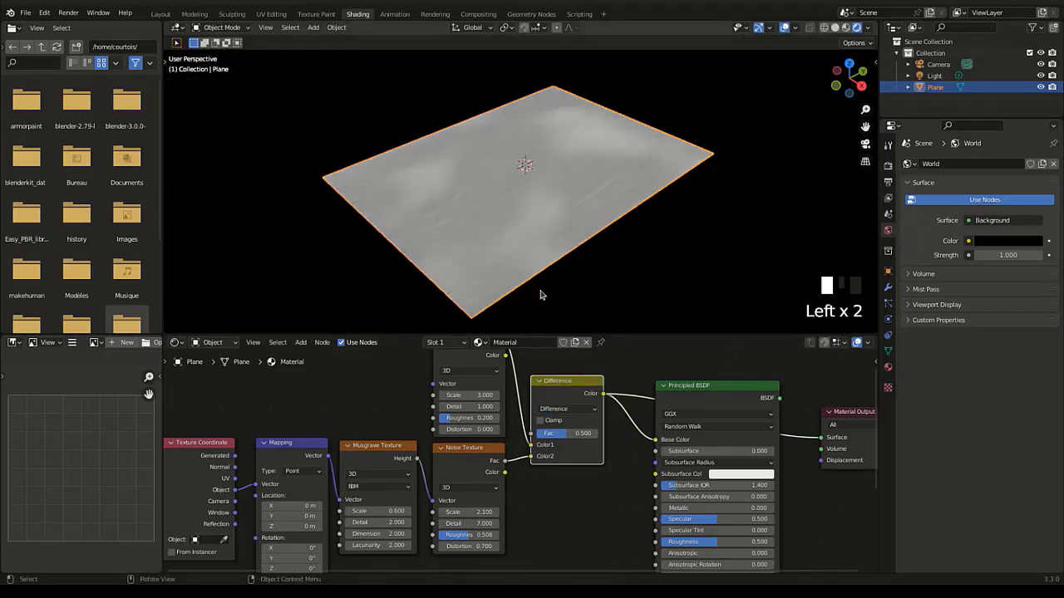
middle_drag(567, 168, 540, 129)
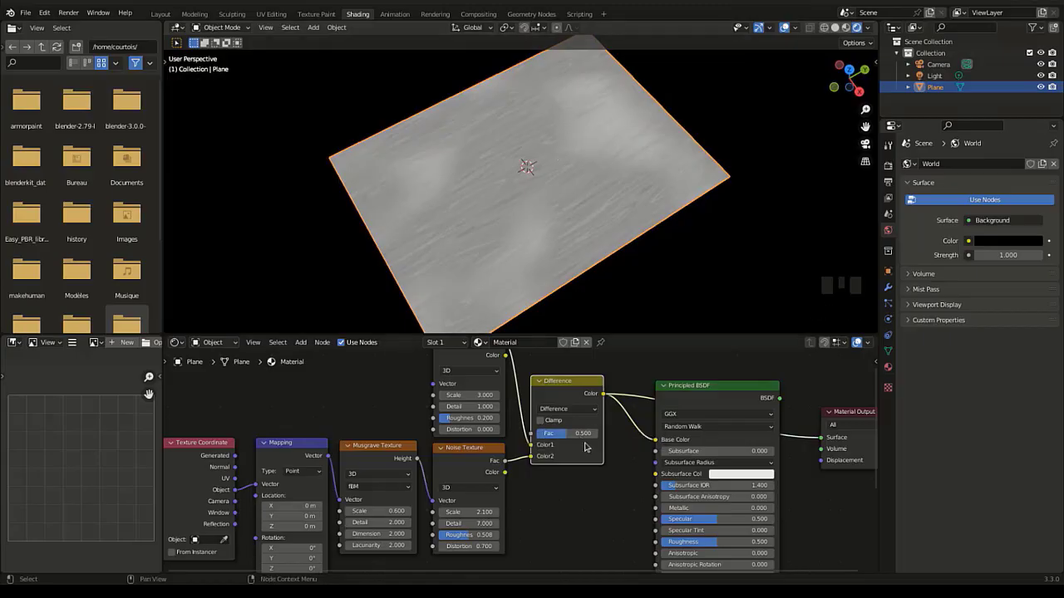
Step: Add a ColorRamp node after the Difference node and feed the Difference color into its Fac input
middle_drag(616, 423, 589, 471)
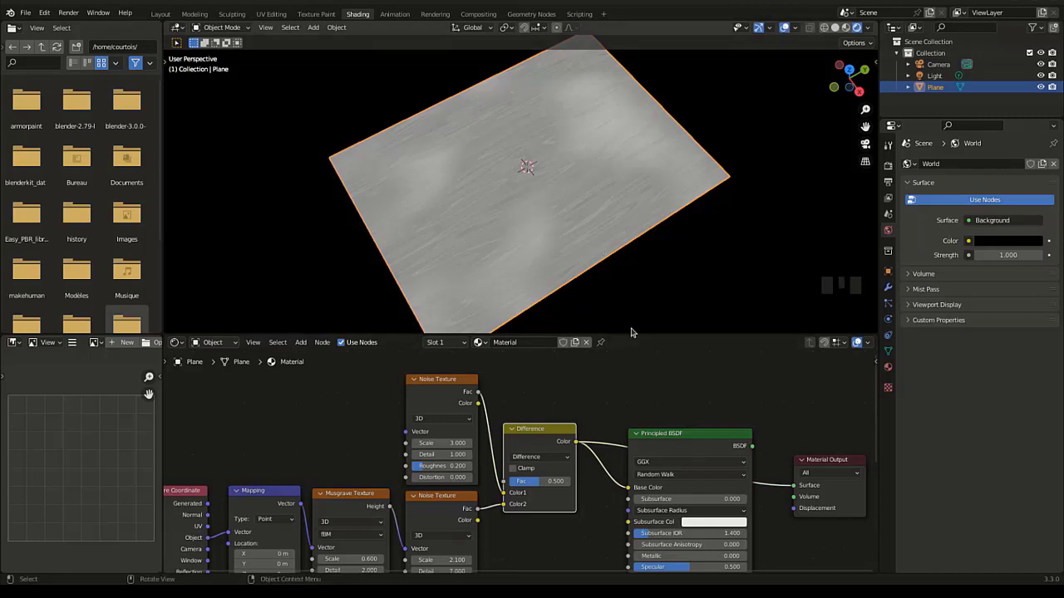
key(shift+a)
click(626, 392)
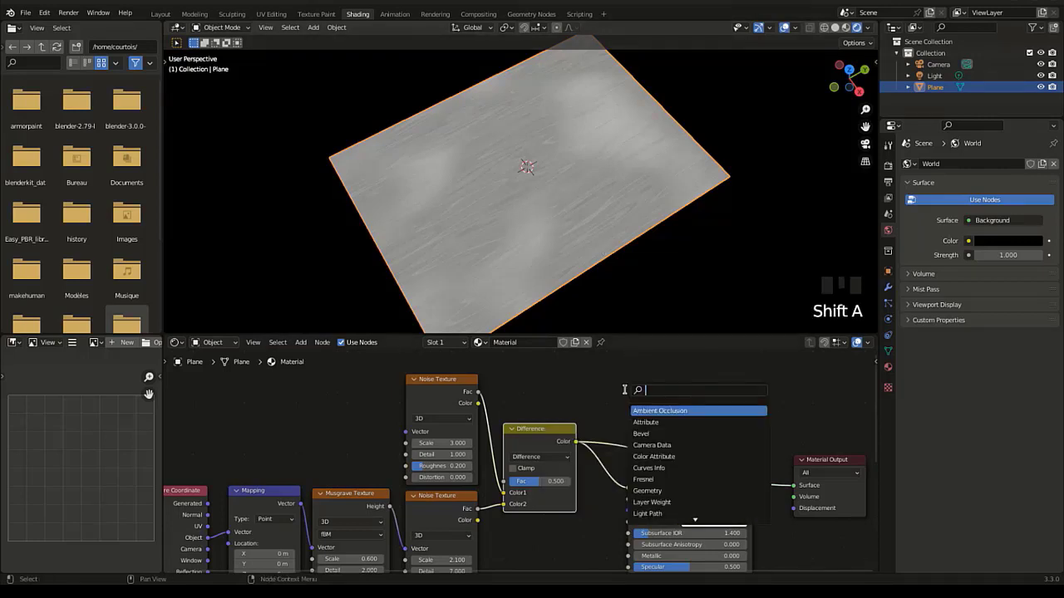
text(col)
click(646, 409)
click(653, 464)
drag(749, 439, 799, 488)
drag(655, 461, 762, 492)
drag(816, 469, 837, 470)
Step: Restore the Principled BSDF as the material's surface and connect the ColorRamp's Color output to its Base Color
mouse_move(685, 486)
mouse_down()
mouse_move(765, 437)
mouse_move(765, 423)
mouse_up()
click(787, 417)
middle_drag(770, 406, 573, 372)
drag(661, 433, 700, 406)
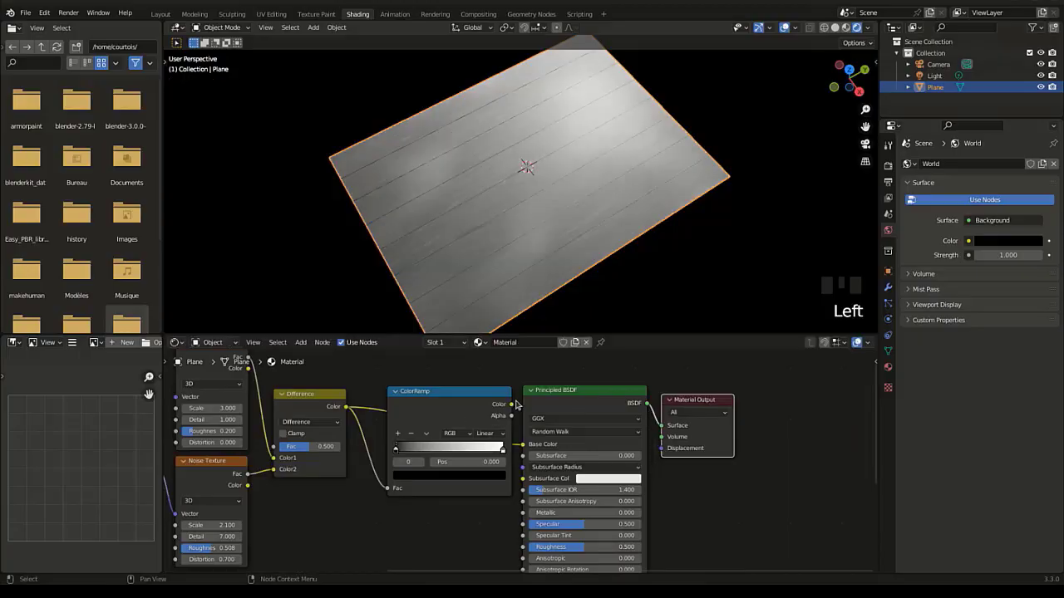
drag(513, 403, 523, 445)
drag(453, 406, 435, 407)
Step: Set the ColorRamp's first stop to the hex color 65463a
middle_drag(427, 437, 495, 458)
scroll(467, 424, up, 5)
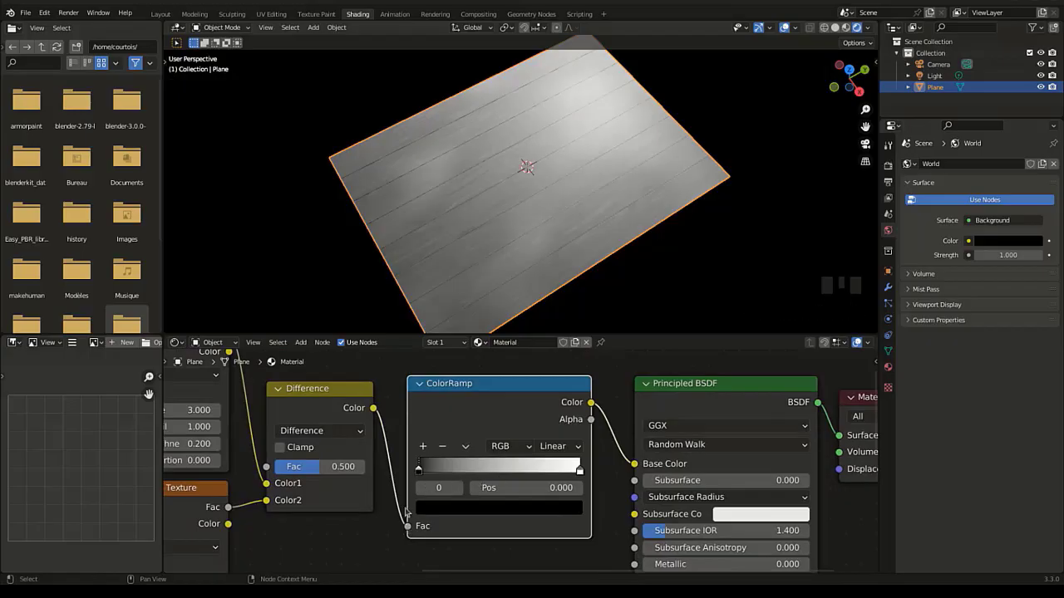
click(467, 506)
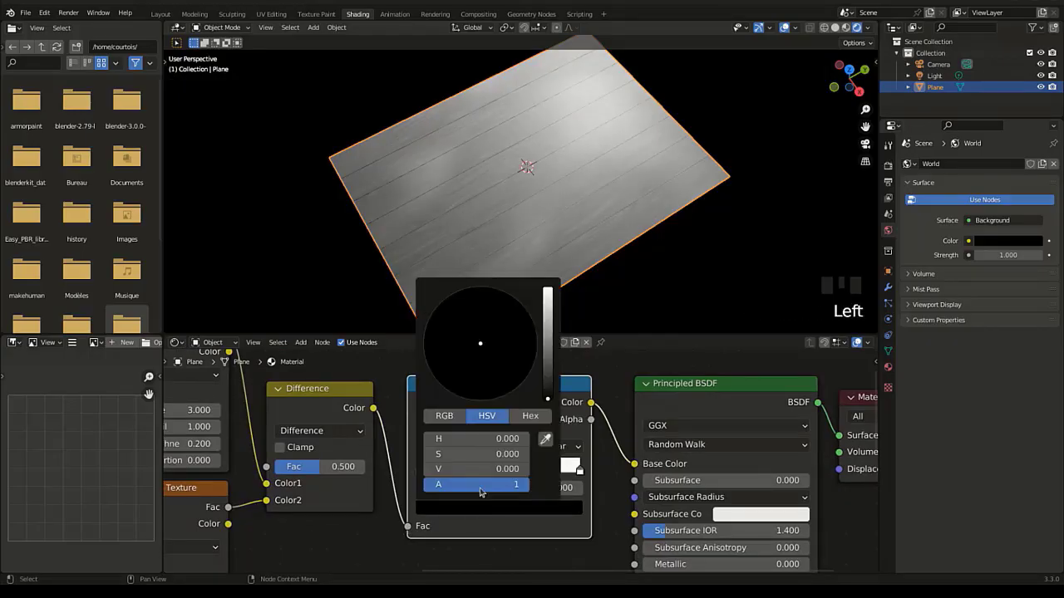
click(513, 418)
click(491, 438)
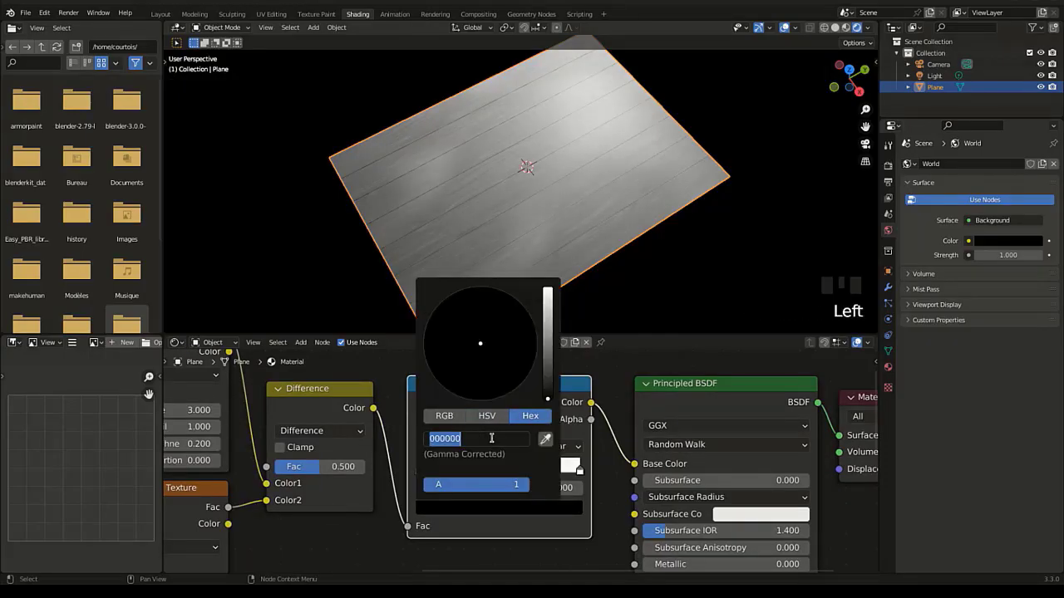
text(65463a)
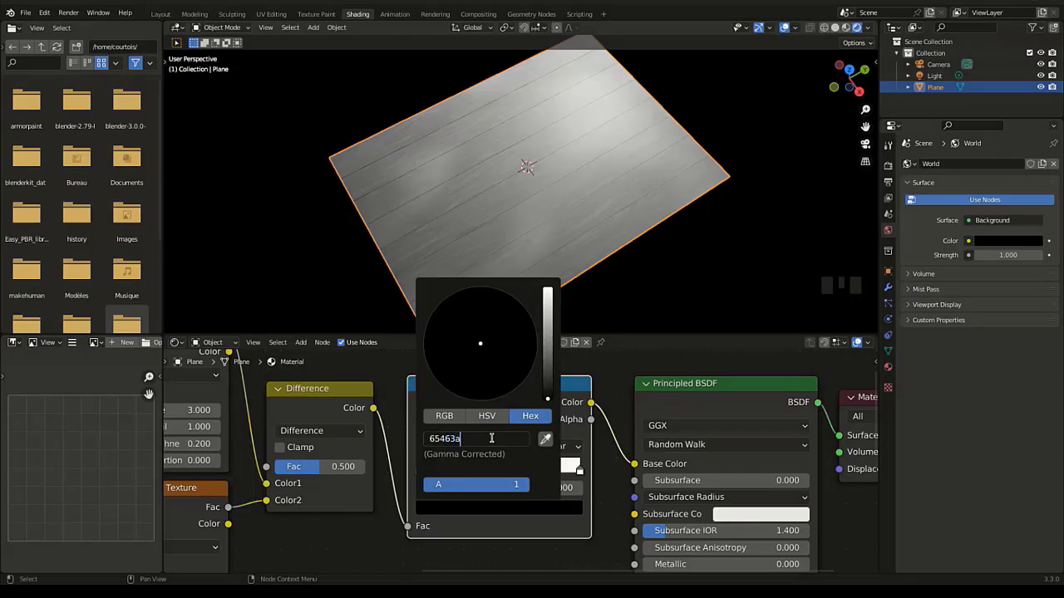
key(Return)
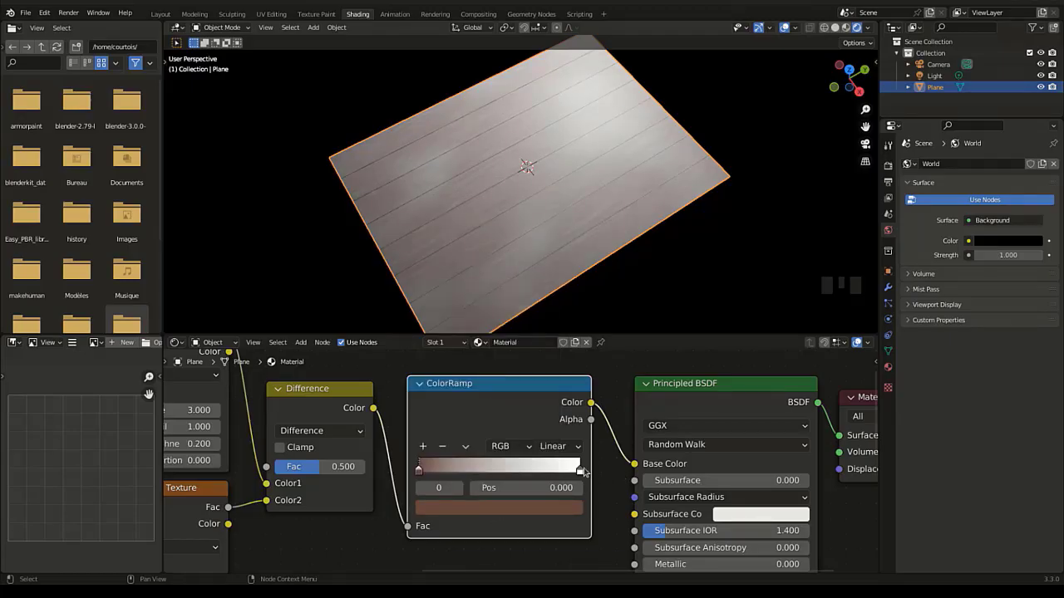
Step: Set the ColorRamp's last stop to the hex color 3b2b24
click(582, 470)
click(579, 474)
click(579, 469)
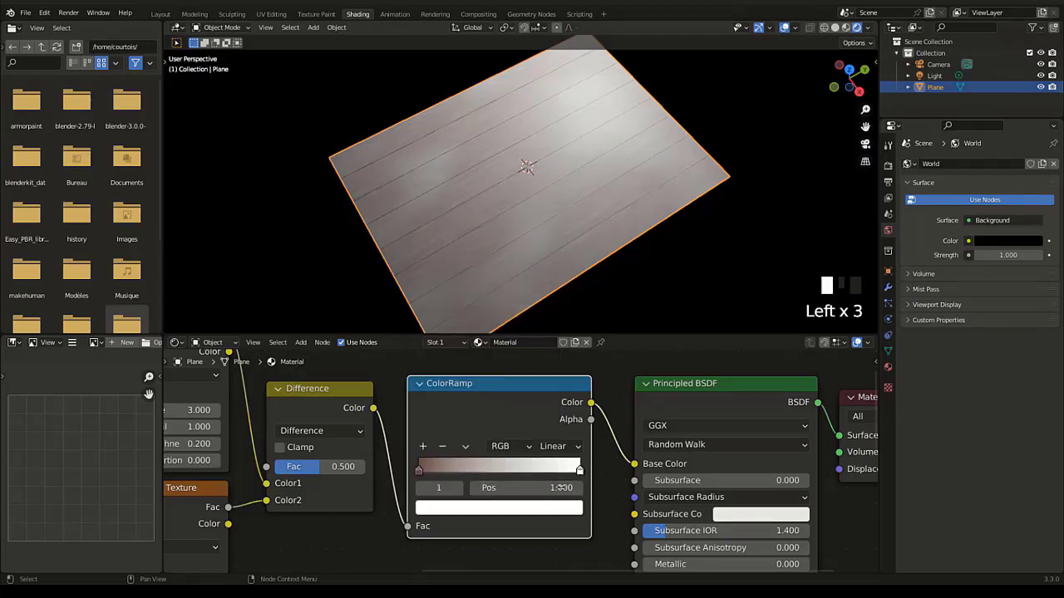
click(498, 507)
click(483, 438)
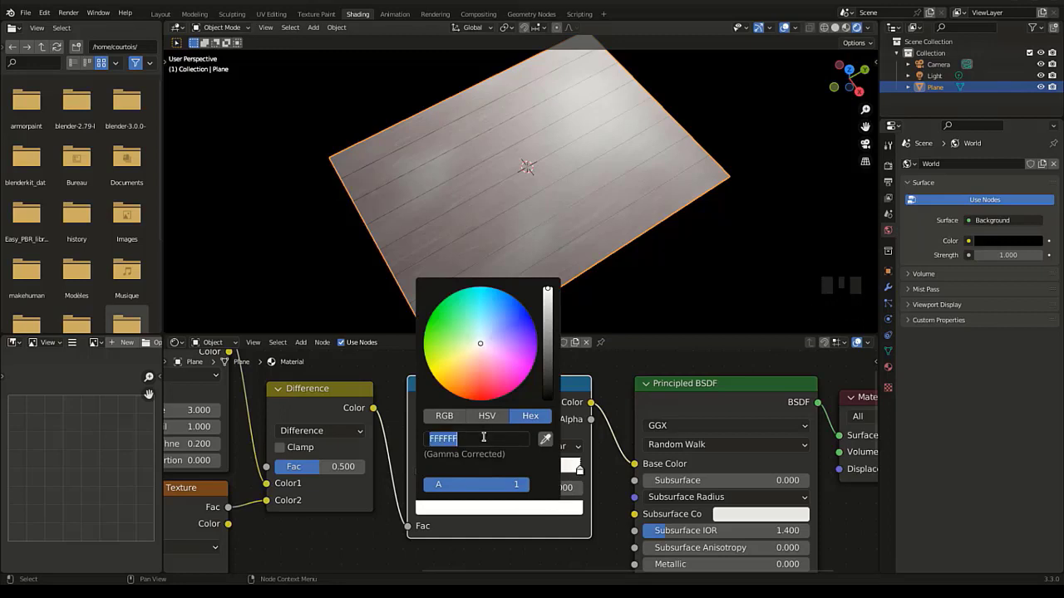
text(3b2b24)
key(Return)
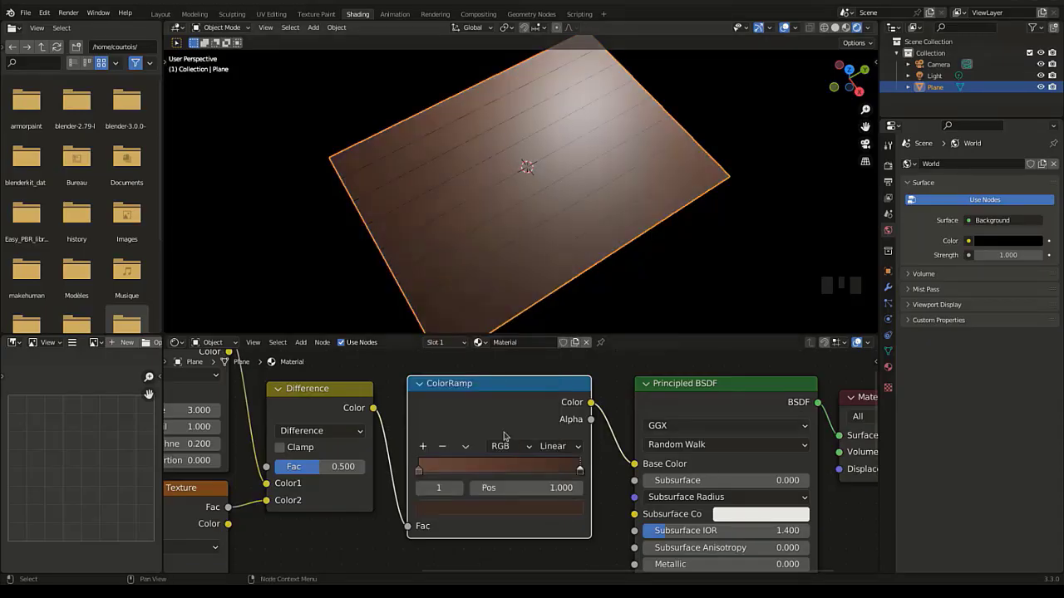
Step: Add a middle stop to the ColorRamp at position 0.377 and move the last stop to position 0.759
click(422, 447)
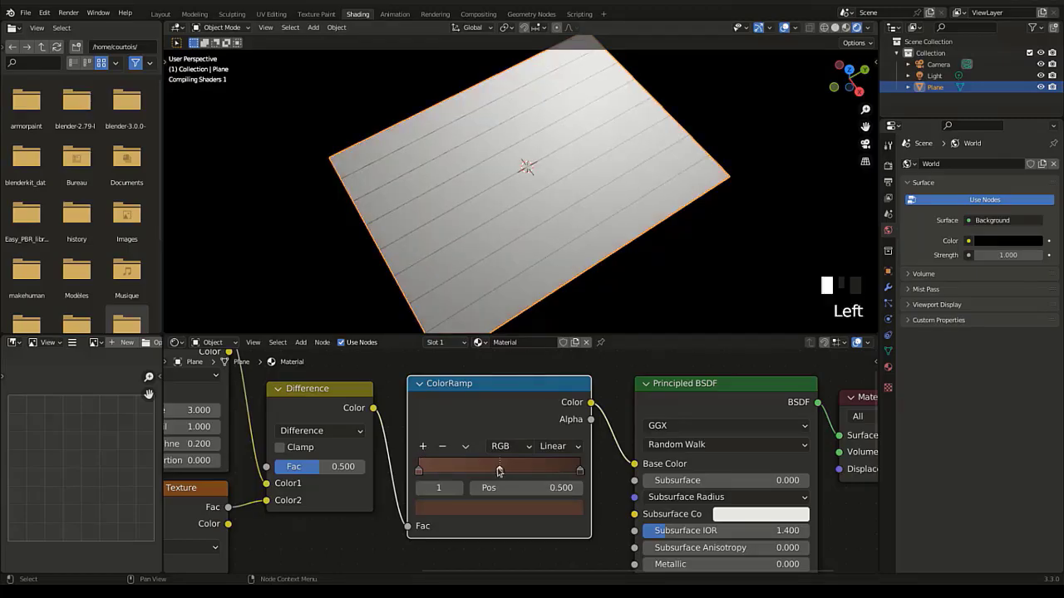
click(552, 488)
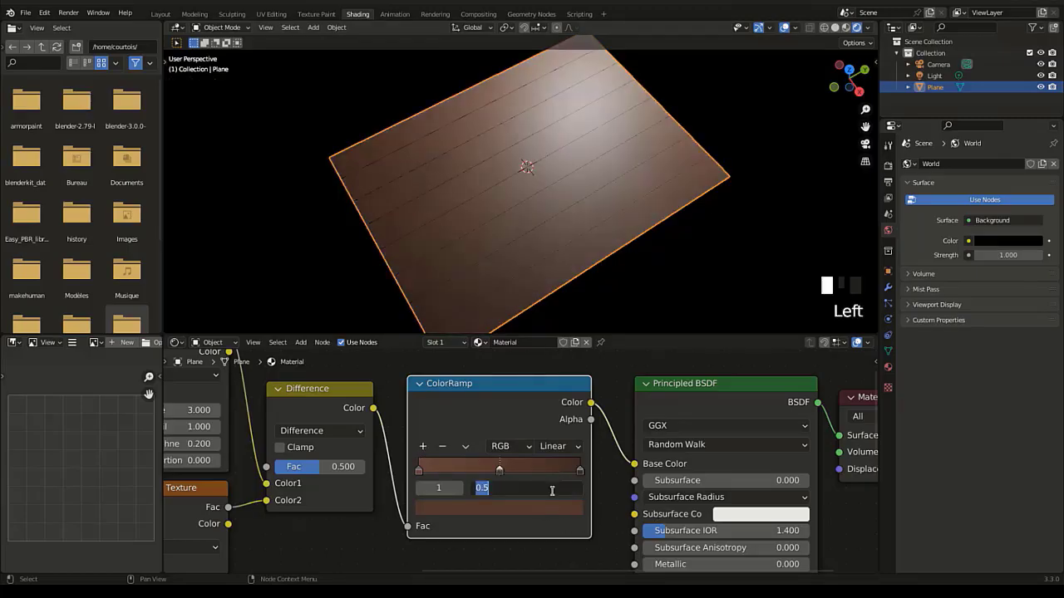
text(0.377)
key(Return)
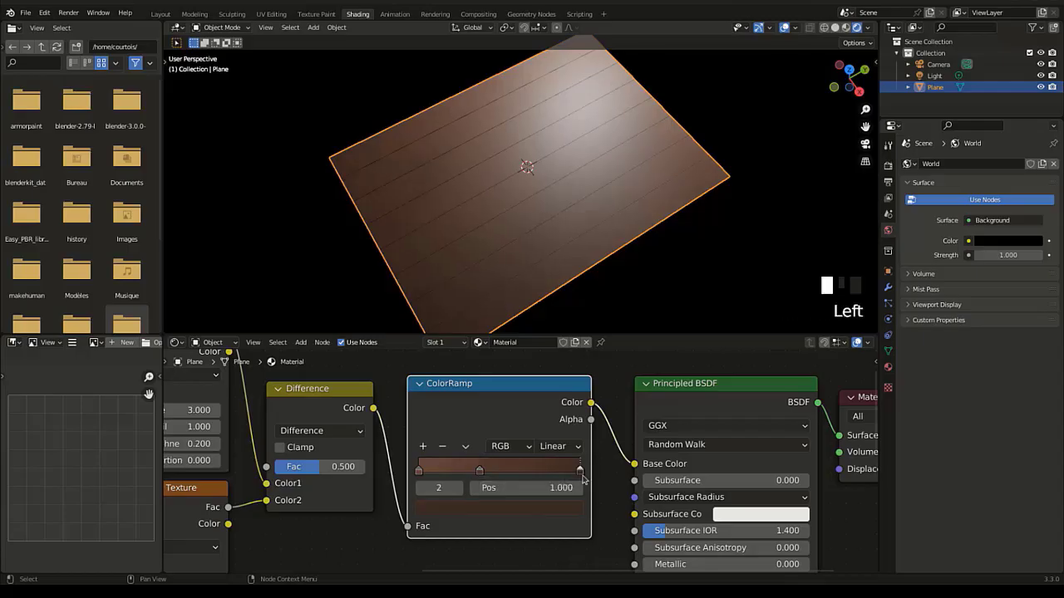
double_click(543, 487)
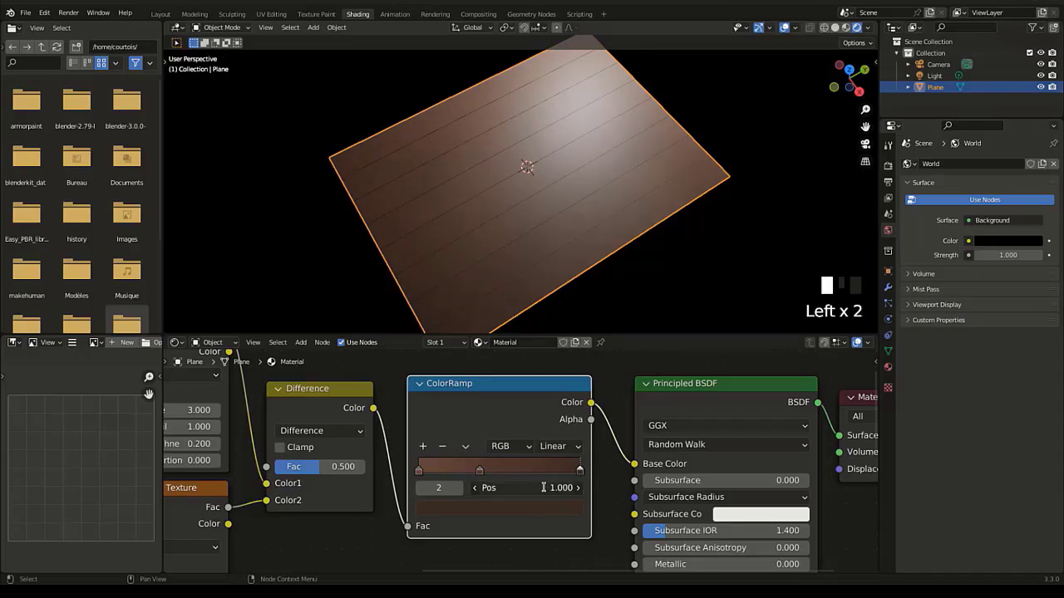
text(0.759)
key(Return)
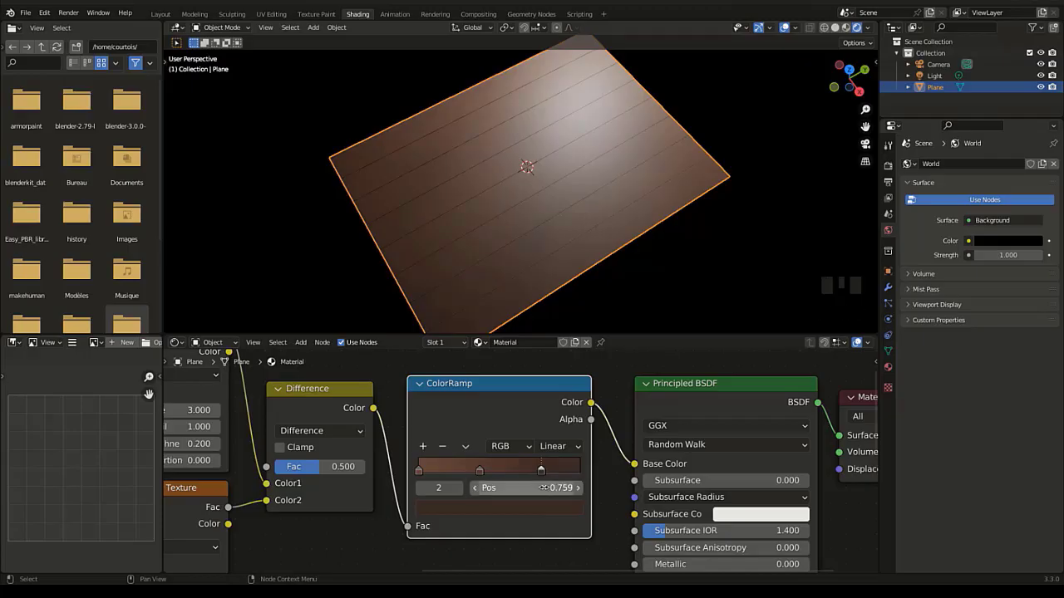
Step: Set the ColorRamp's middle stop to the hex color 9d7c6b and check the plank floor up close
click(478, 473)
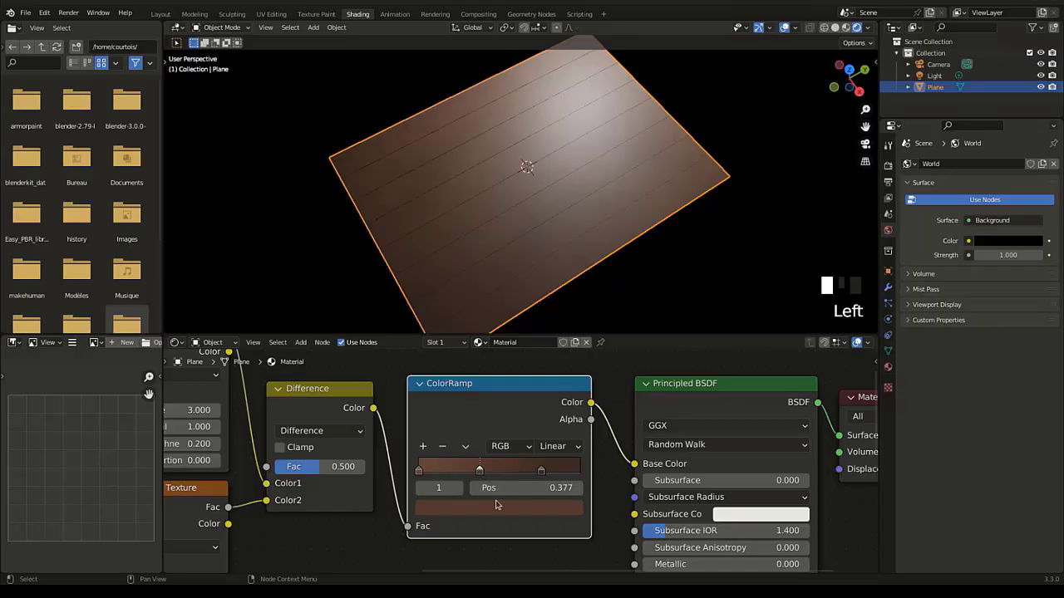
click(496, 506)
click(500, 440)
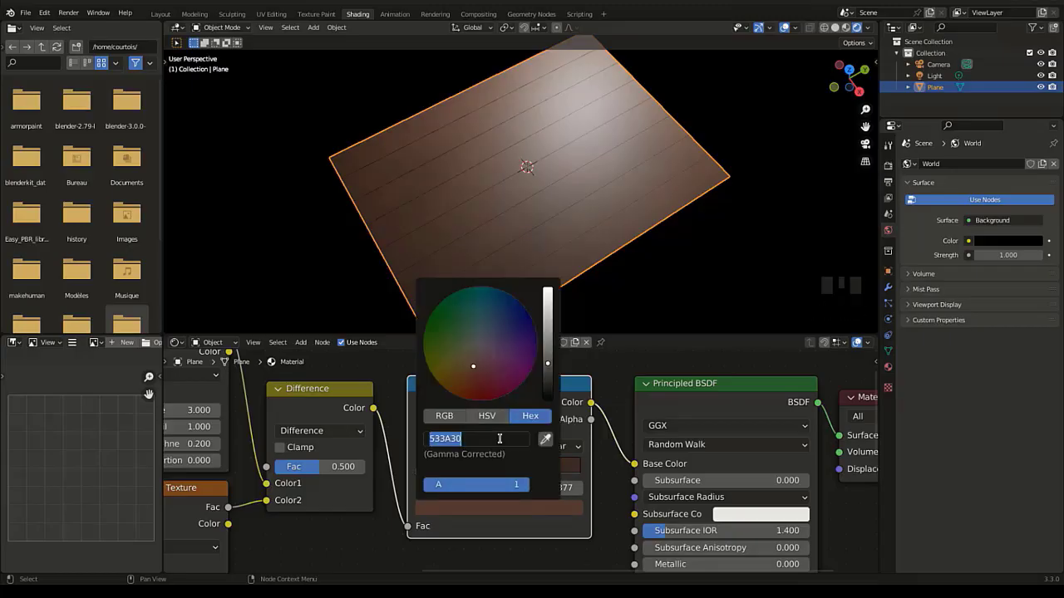
text(9d7c6b)
key(Return)
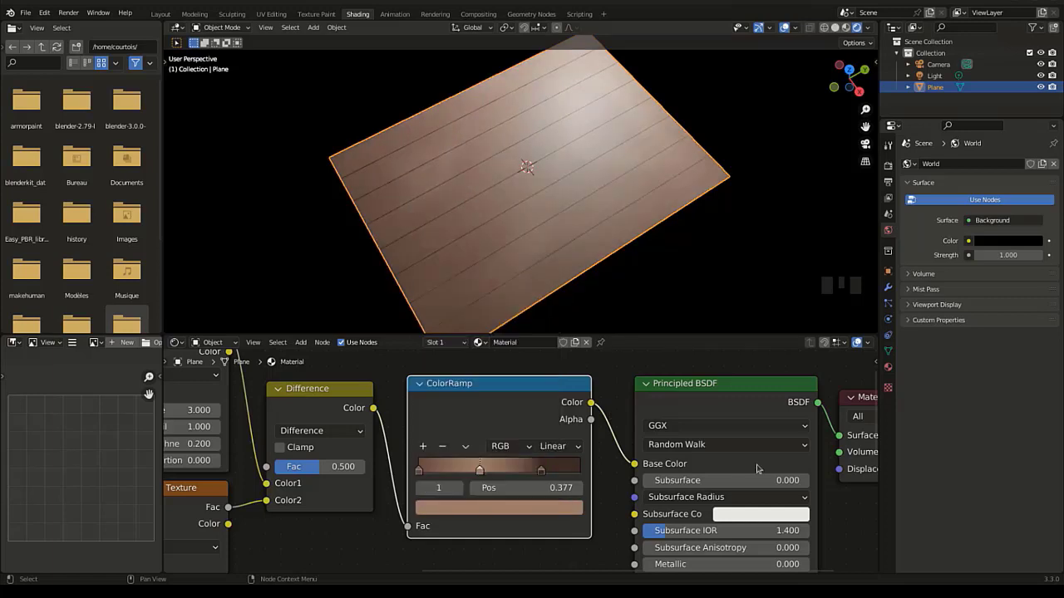
middle_drag(532, 249, 560, 191)
scroll(559, 275, up, 3)
scroll(560, 166, up, 1)
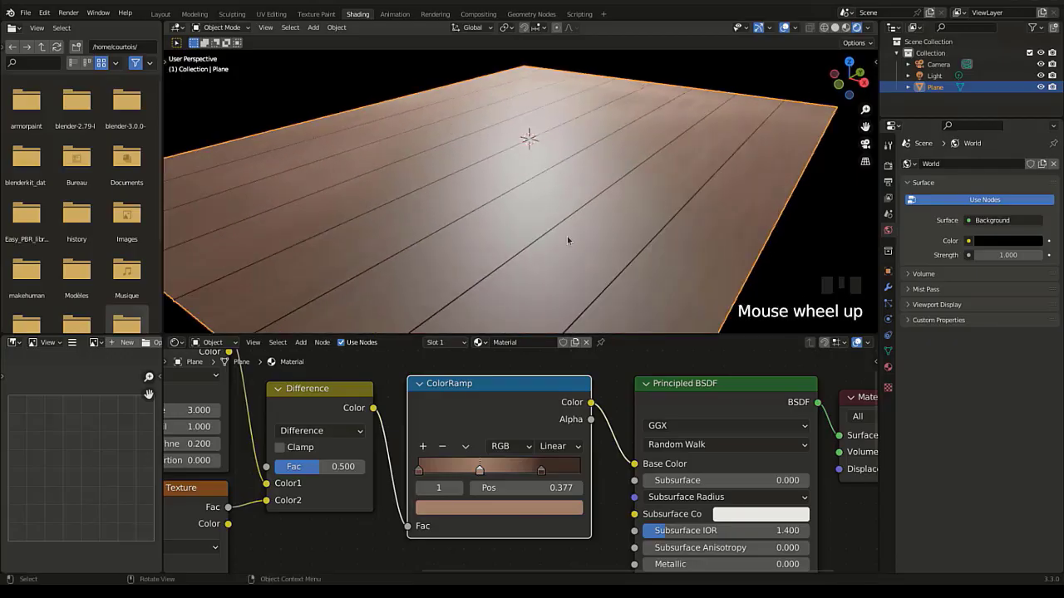
Step: Add a Bump node with its Height input fed by the Difference node's Color output
scroll(516, 391, down, 7)
middle_drag(499, 415, 517, 395)
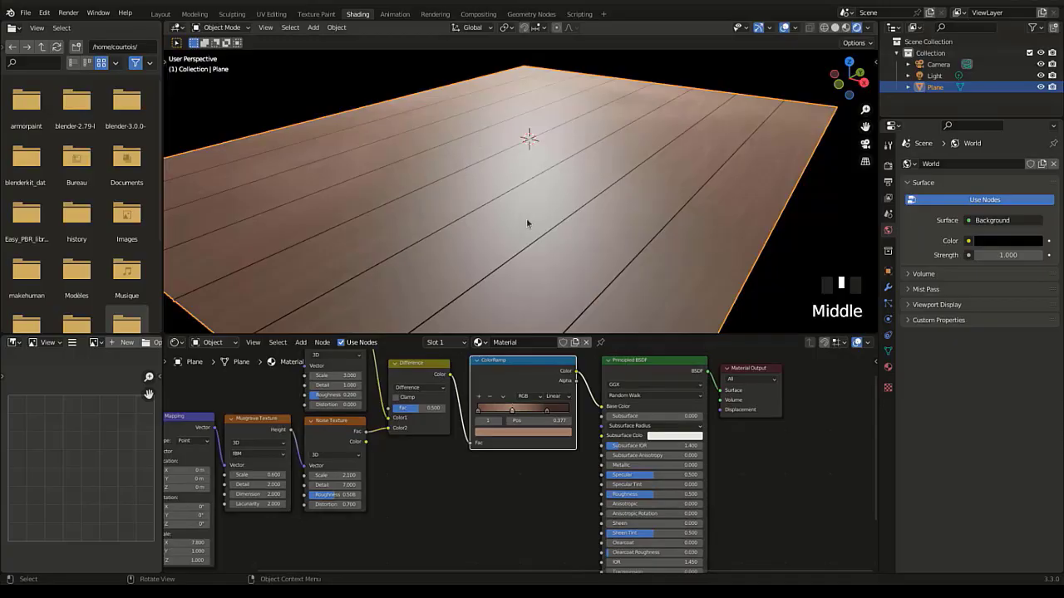
scroll(505, 457, down, 5)
middle_drag(506, 451, 489, 446)
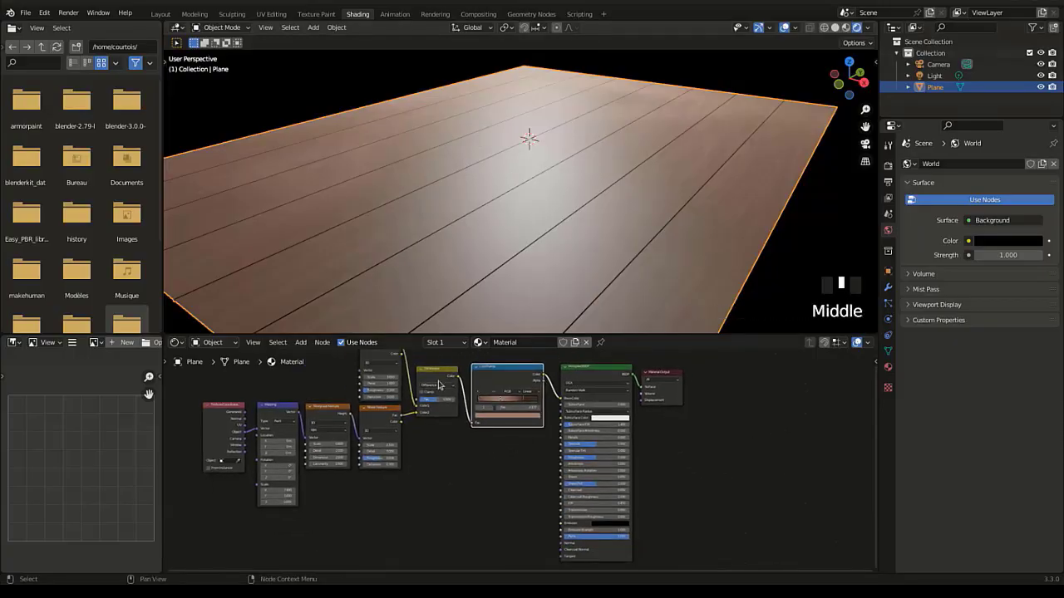
drag(456, 379, 492, 522)
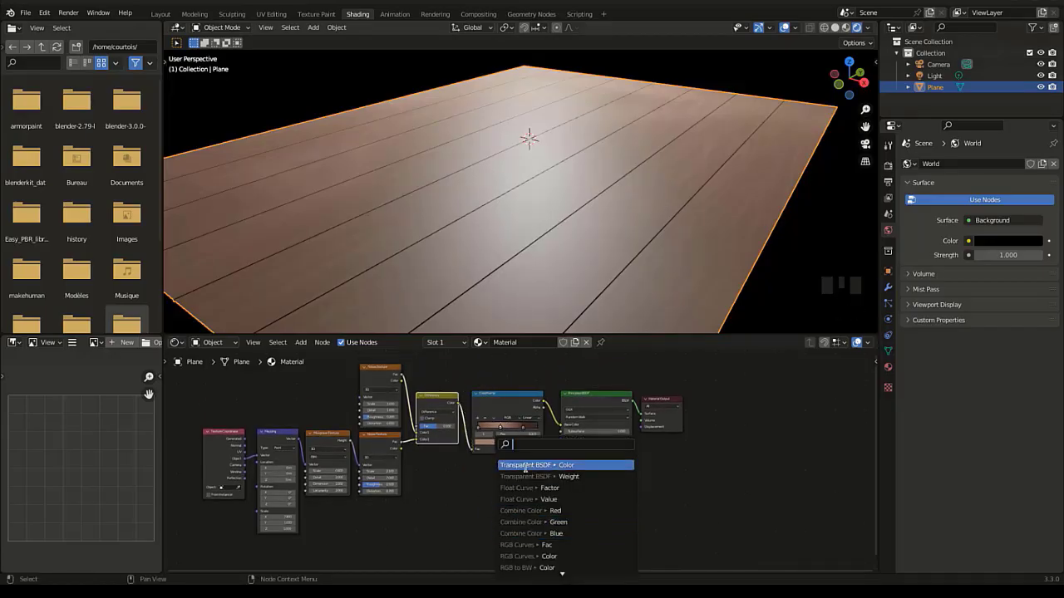
text(bump)
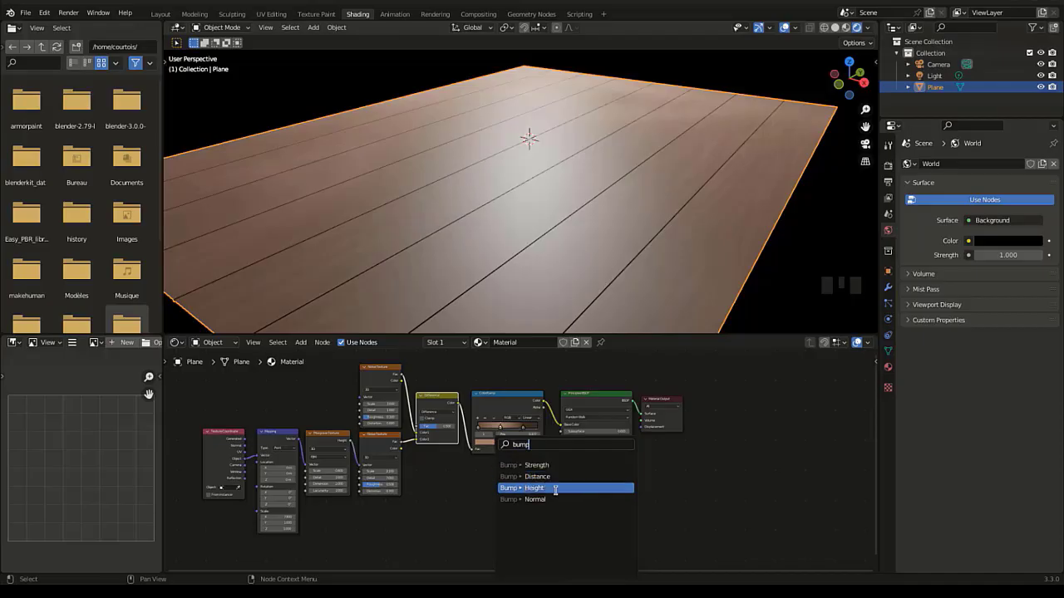
click(543, 490)
click(540, 487)
Step: Place the Bump node below the ColorRamp and connect its Normal output to the Principled BSDF's Normal input
middle_drag(520, 491, 501, 422)
scroll(508, 442, up, 5)
drag(508, 442, 539, 480)
drag(506, 438, 550, 515)
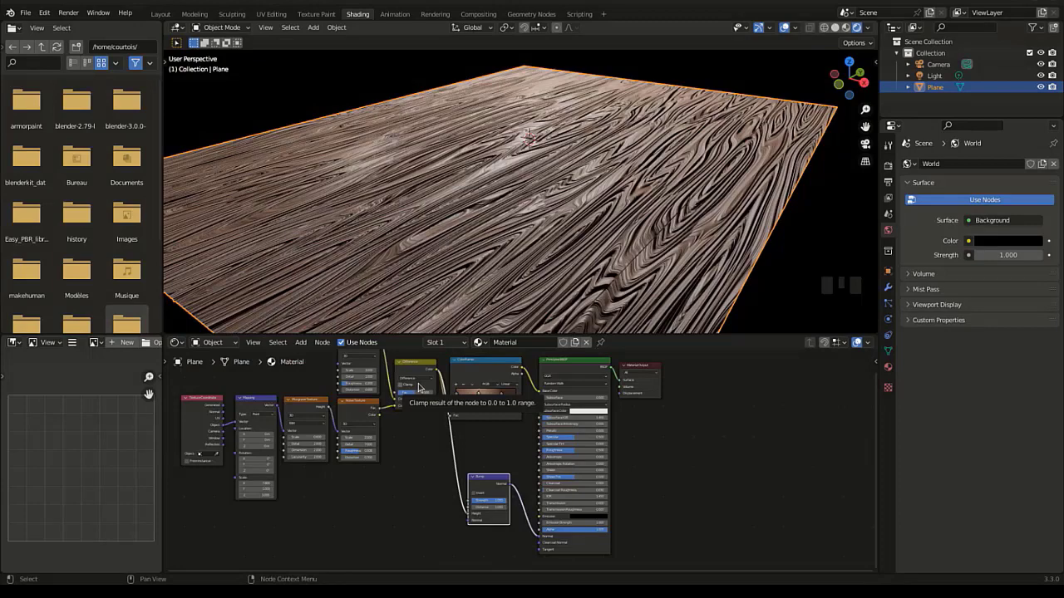
shift+middle_drag(491, 489, 461, 476)
scroll(476, 438, up, 7)
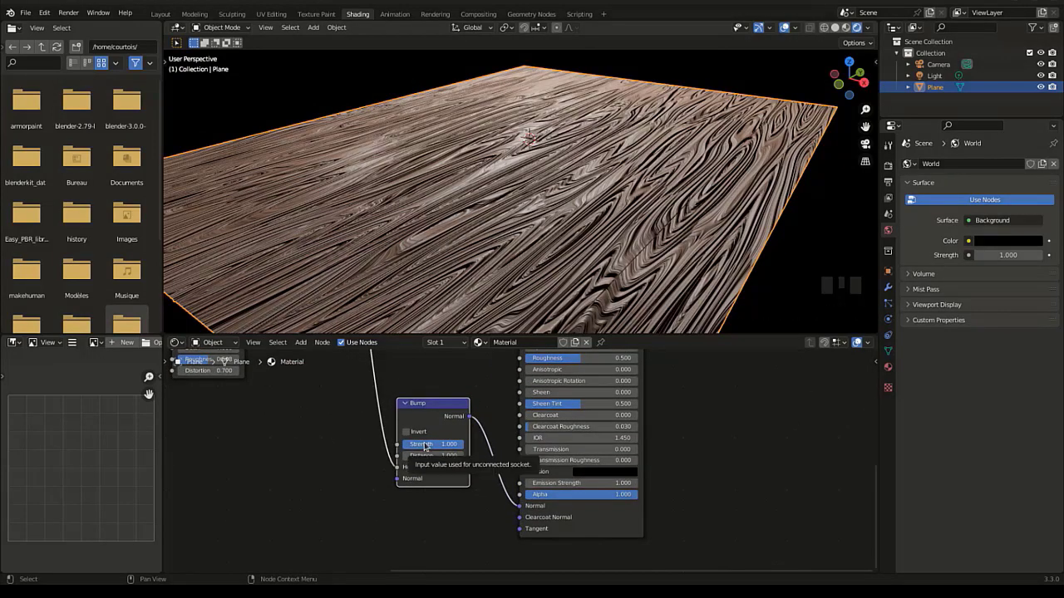
Step: Set the Bump node's Strength to 0.05 and its Distance to 0.5
click(437, 443)
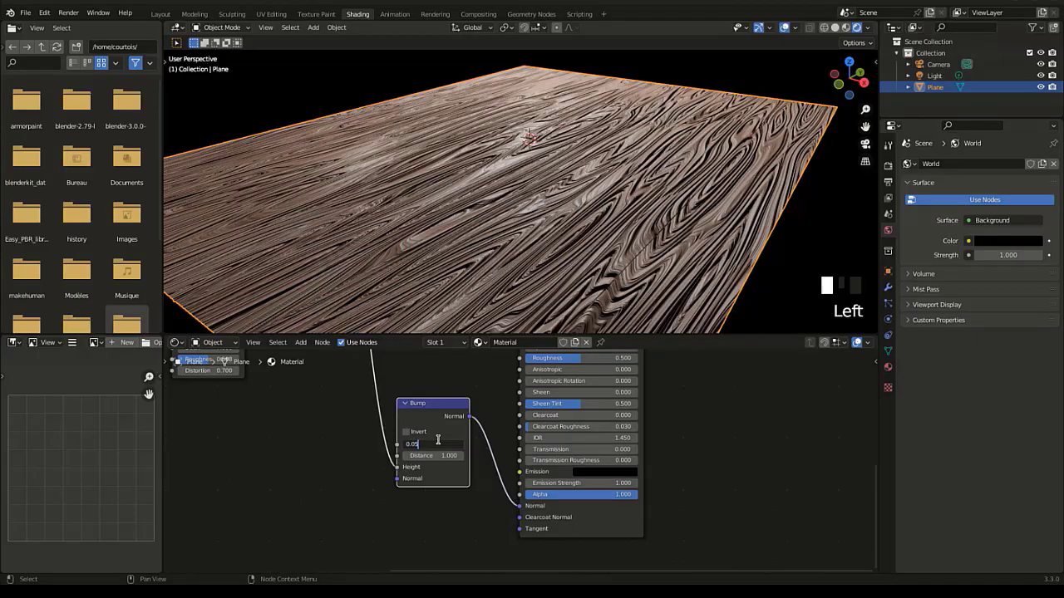
key(Return)
click(435, 456)
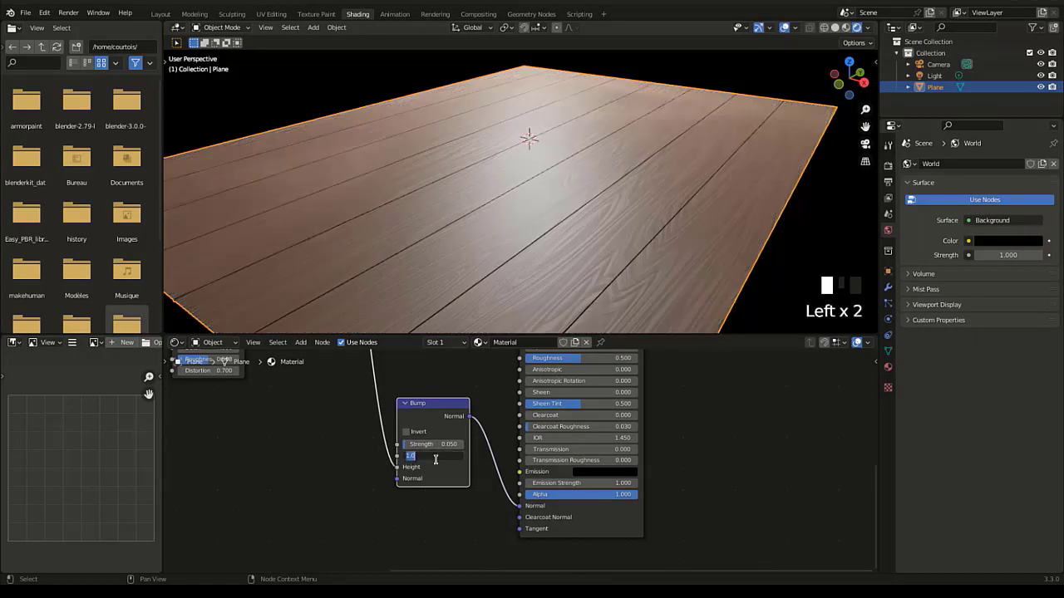
key(Return)
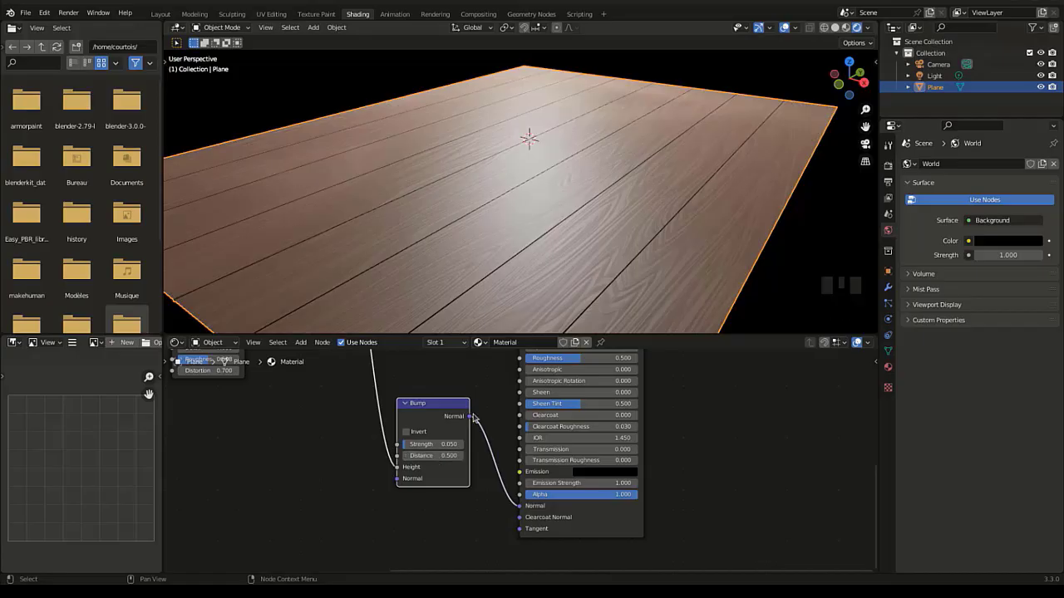
Step: Connect the Difference node's Color output to the Principled BSDF's Roughness input and inspect the reflections on the planks
scroll(432, 453, down, 1)
middle_drag(423, 403, 531, 505)
middle_drag(729, 238, 706, 223)
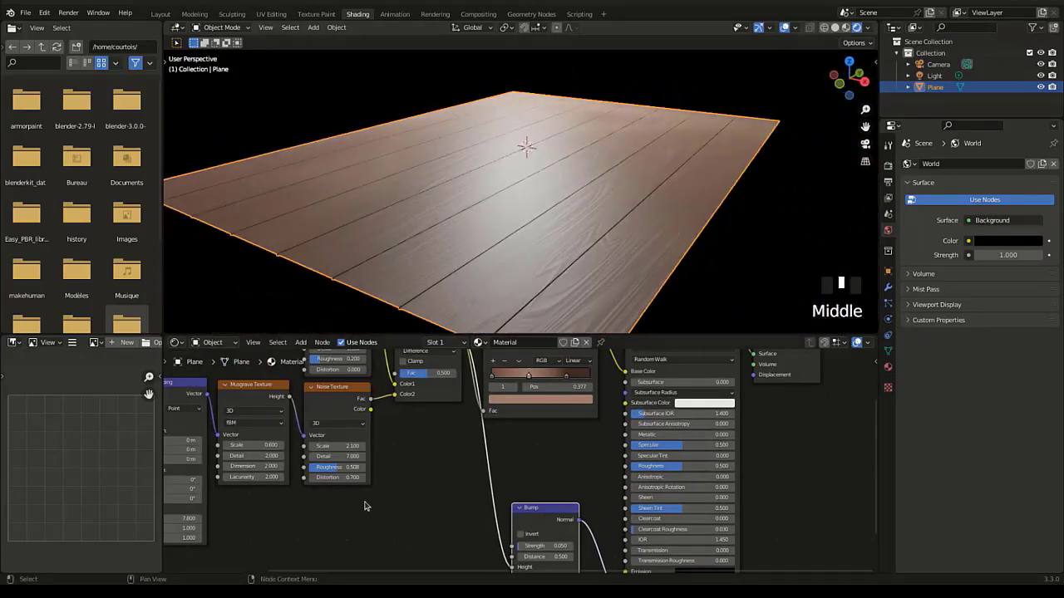
scroll(442, 396, down, 5)
drag(480, 377, 592, 464)
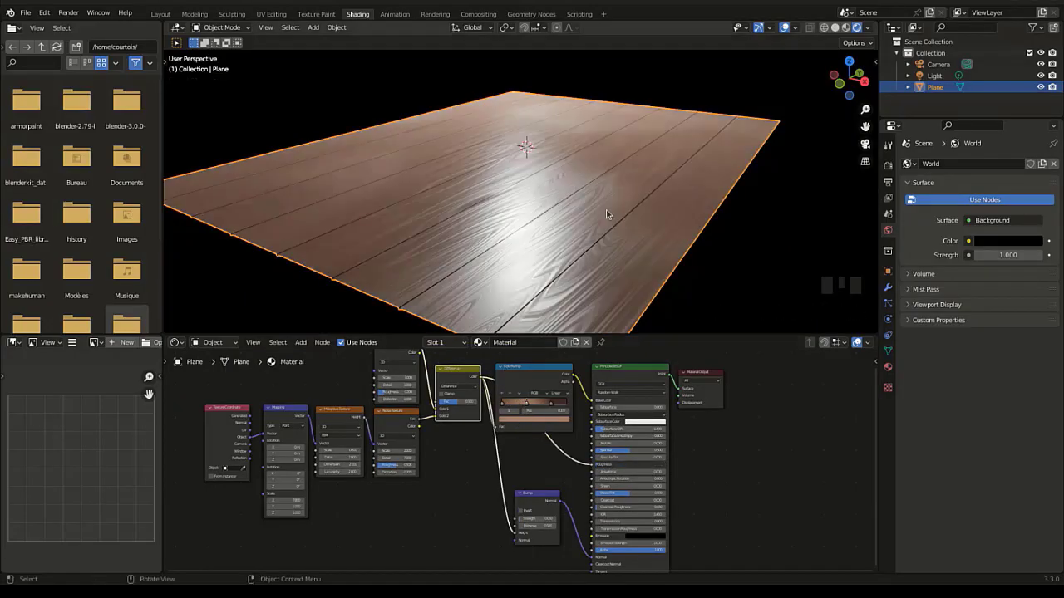
mouse_move(606, 209)
middle_down()
mouse_move(600, 259)
mouse_move(581, 260)
mouse_move(626, 221)
mouse_move(584, 225)
mouse_move(595, 223)
middle_up()
scroll(577, 250, up, 8)
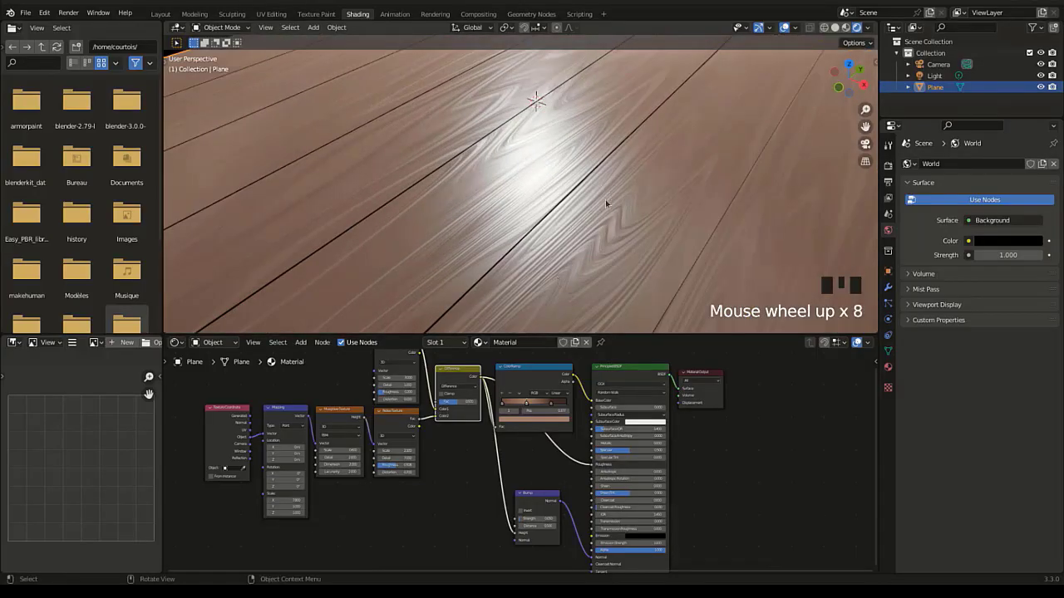
scroll(606, 204, down, 3)
shift+middle_drag(606, 204, 578, 205)
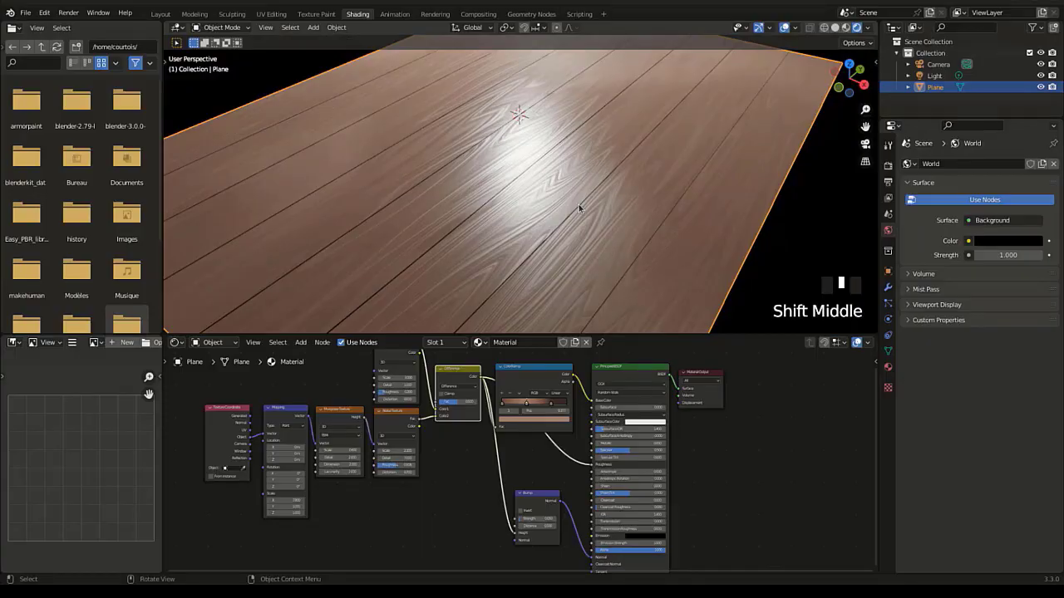
Step: Add another Noise Texture node in the free space below the existing texture nodes
scroll(427, 532, down, 4)
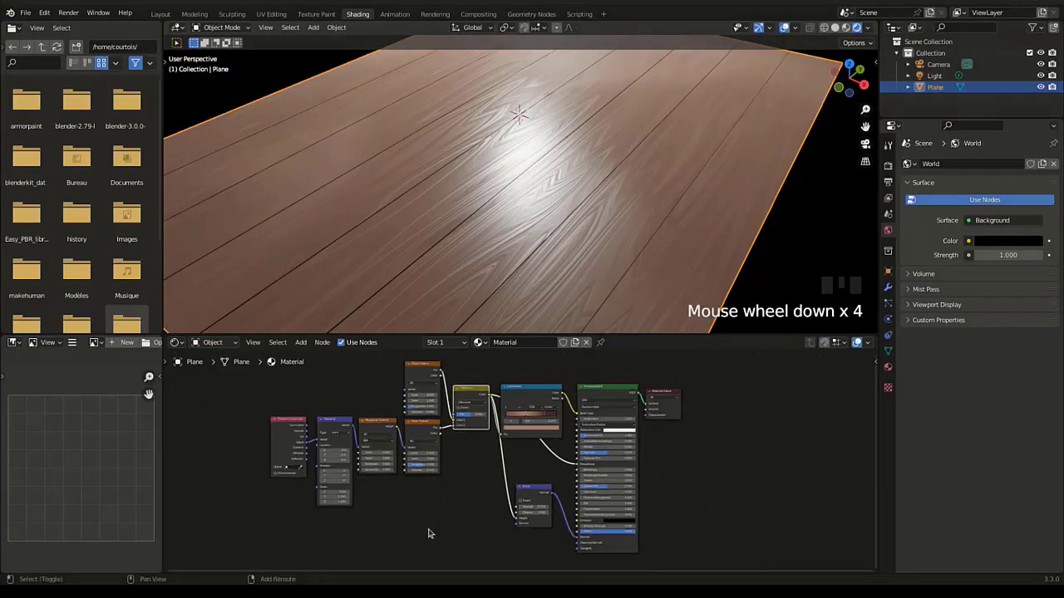
shift+middle_drag(427, 532, 470, 448)
key(shift+a)
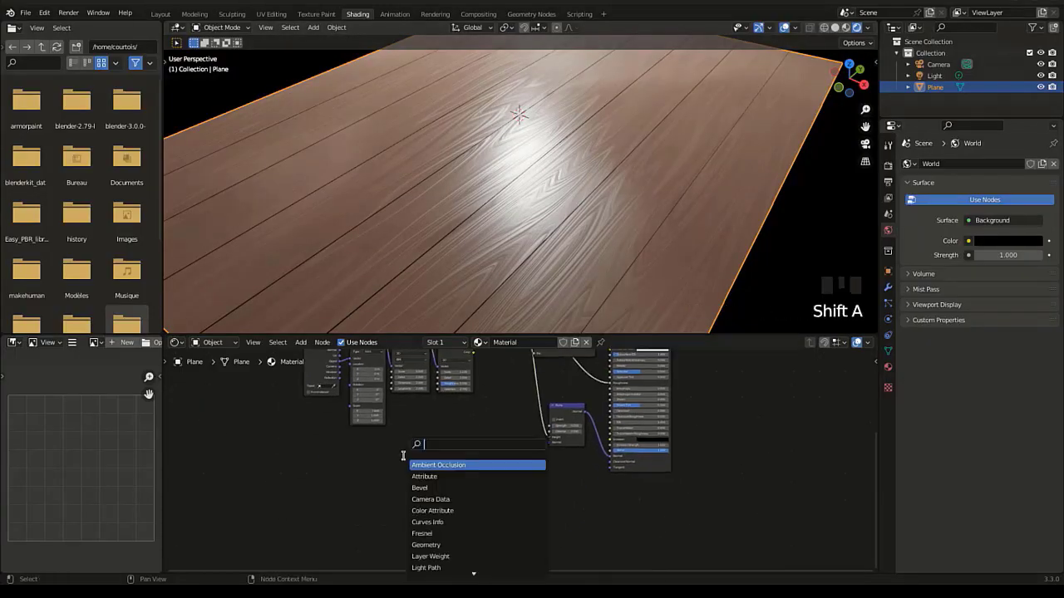
text(no)
key(Down)
key(Return)
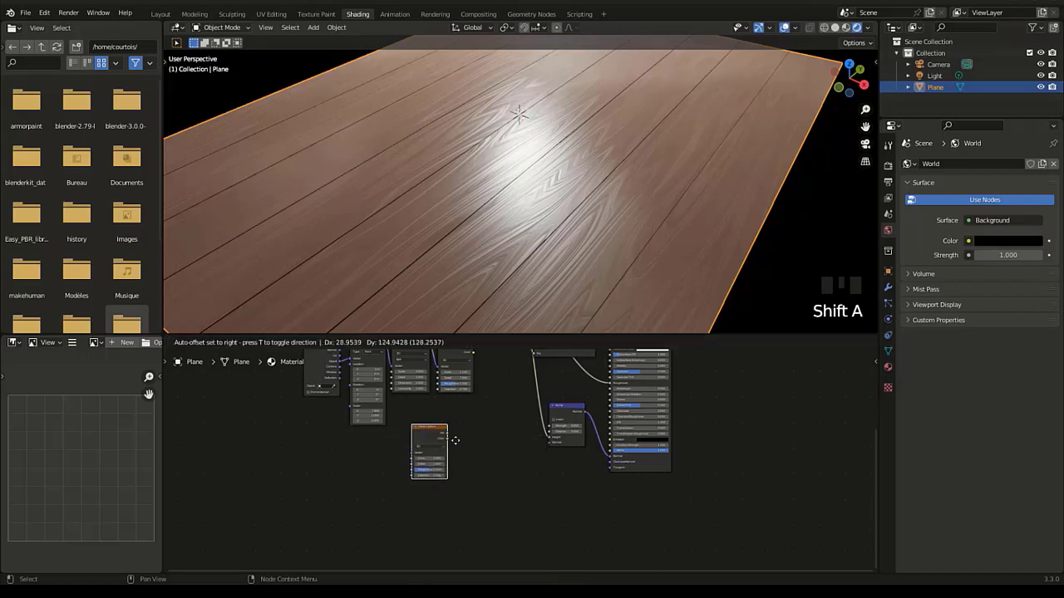
click(465, 431)
Step: Give the new Noise Texture its own Texture Coordinate and Mapping nodes, linked to its Vector input
scroll(466, 432, up, 4)
middle_drag(447, 419, 470, 441)
click(466, 429)
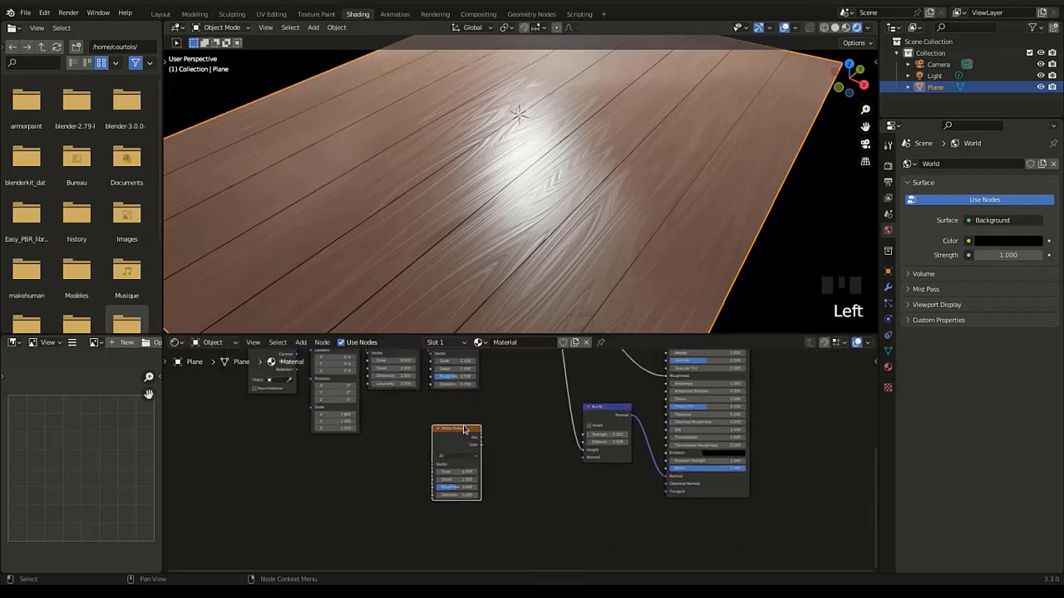
key(ctrl+t)
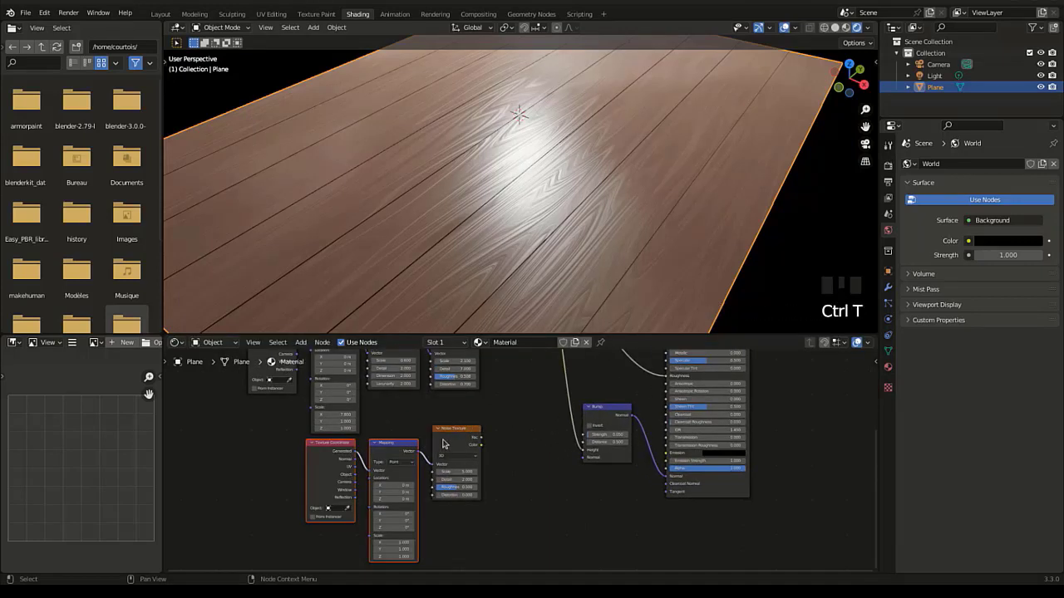
drag(445, 443, 441, 450)
Step: Set the new Noise Texture's Scale to 3, Detail to 1 and Roughness to 0.2
scroll(314, 466, up, 6)
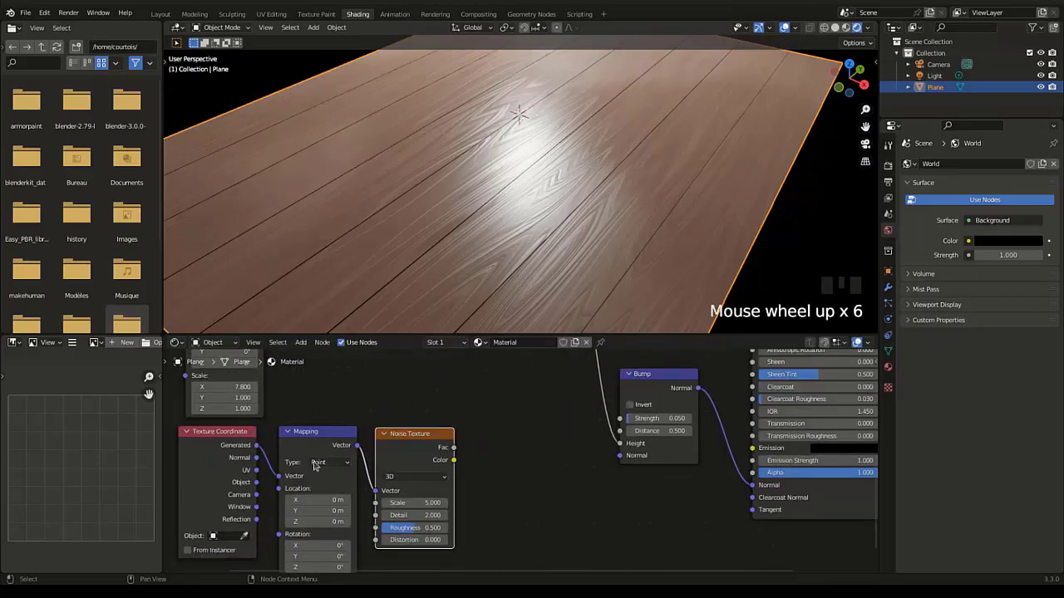
middle_drag(370, 499, 373, 454)
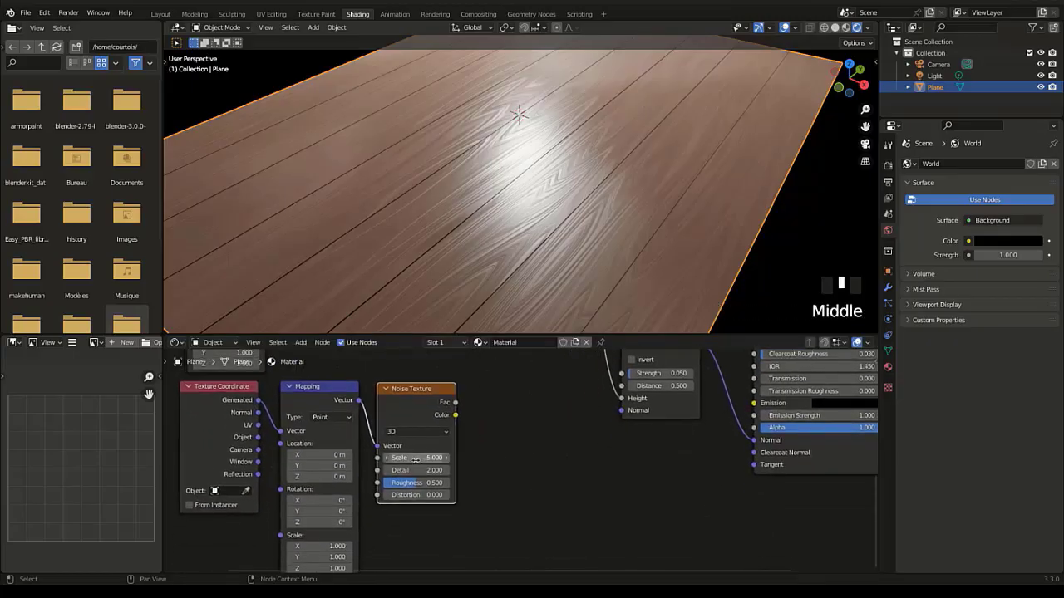
click(415, 457)
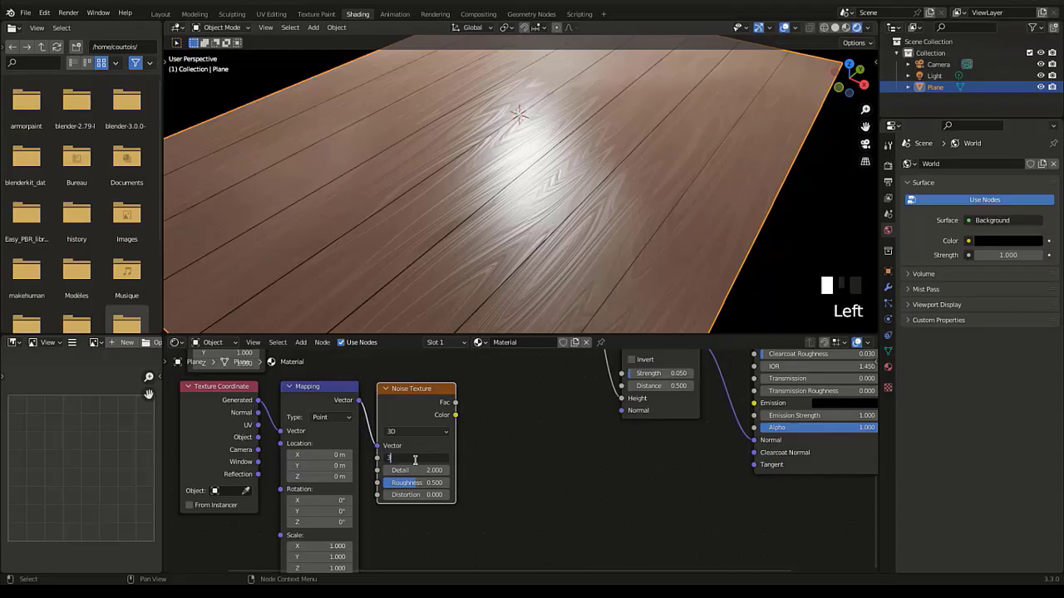
text(3)
click(415, 469)
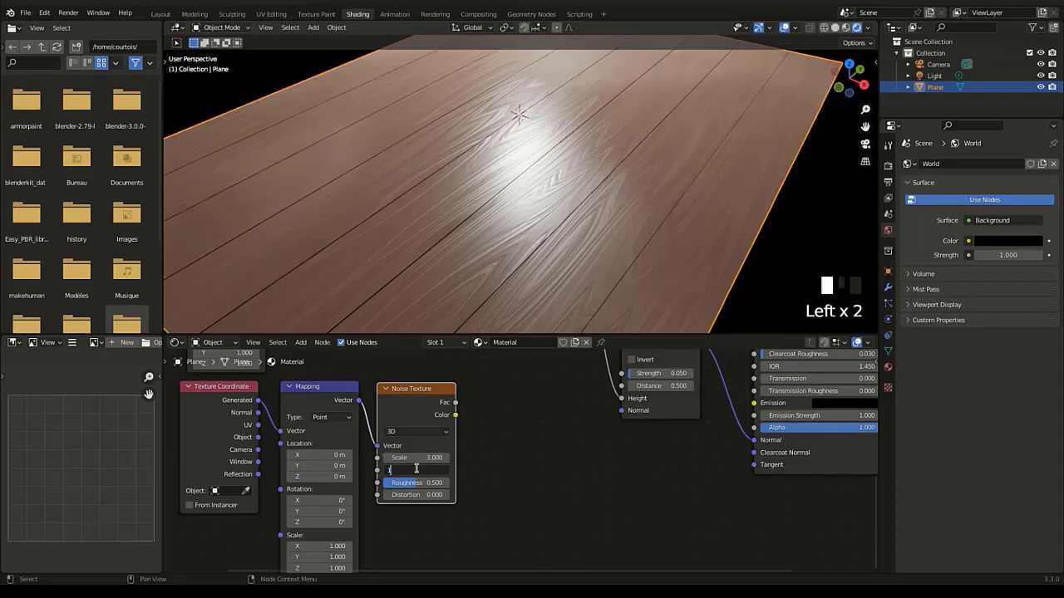
key(Return)
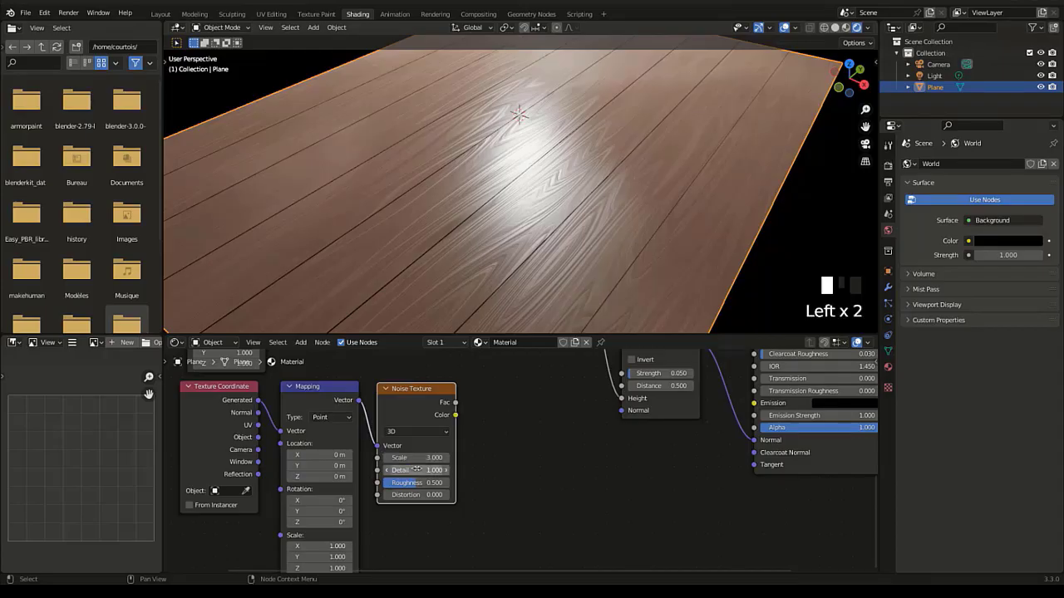
click(415, 482)
text(0)
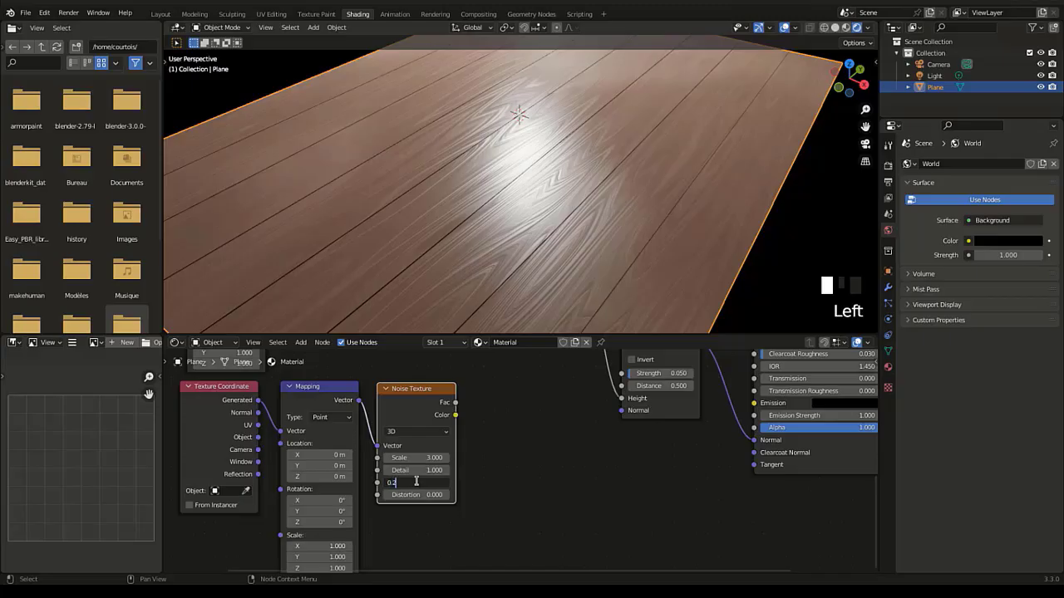
text(.2)
key(Return)
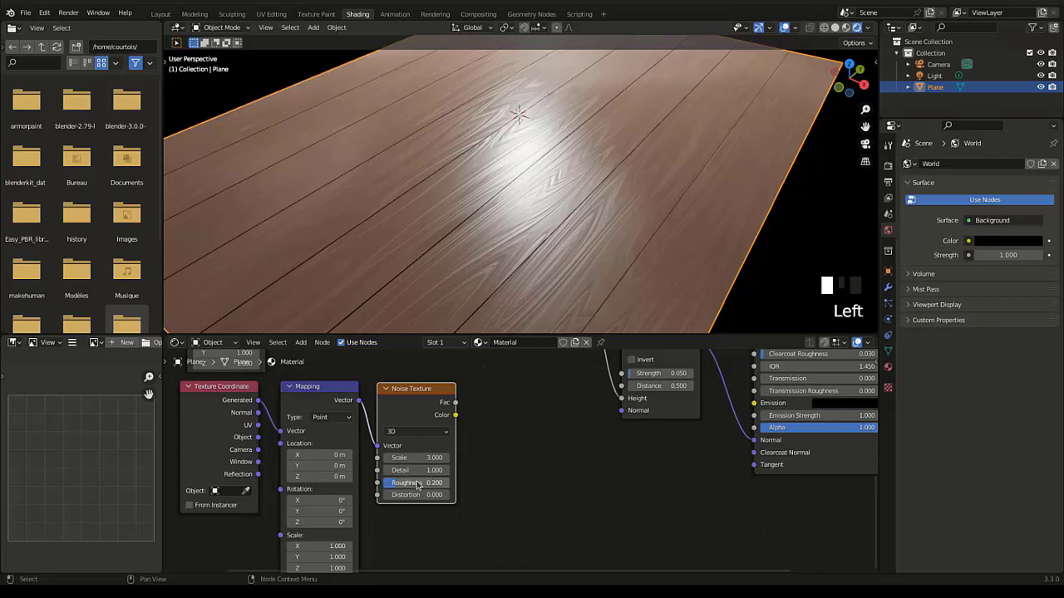
Step: Preview the new Noise Texture on the plane and set its Distortion to 4
ctrl+shift+click(420, 388)
click(405, 494)
text(4)
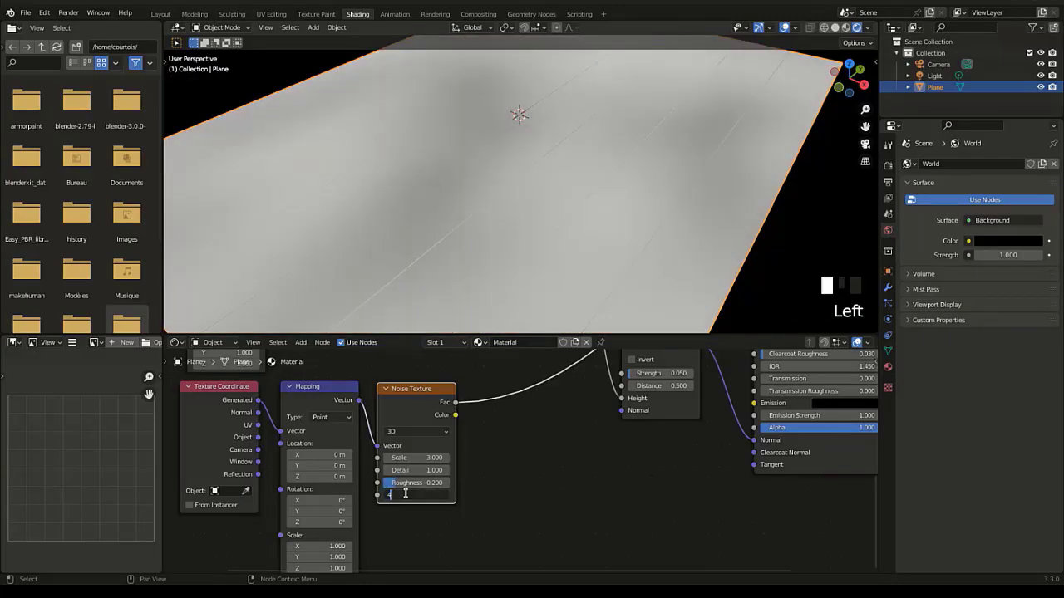
key(Return)
scroll(492, 137, down, 4)
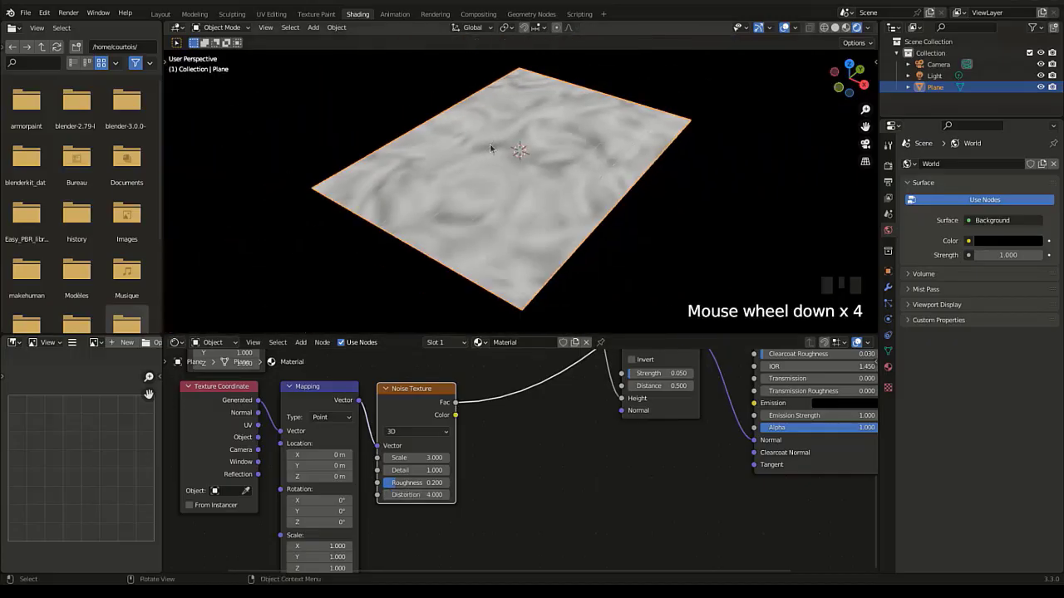
Step: Add a Voronoi Texture node beside the new Noise Texture
scroll(372, 435, down, 2)
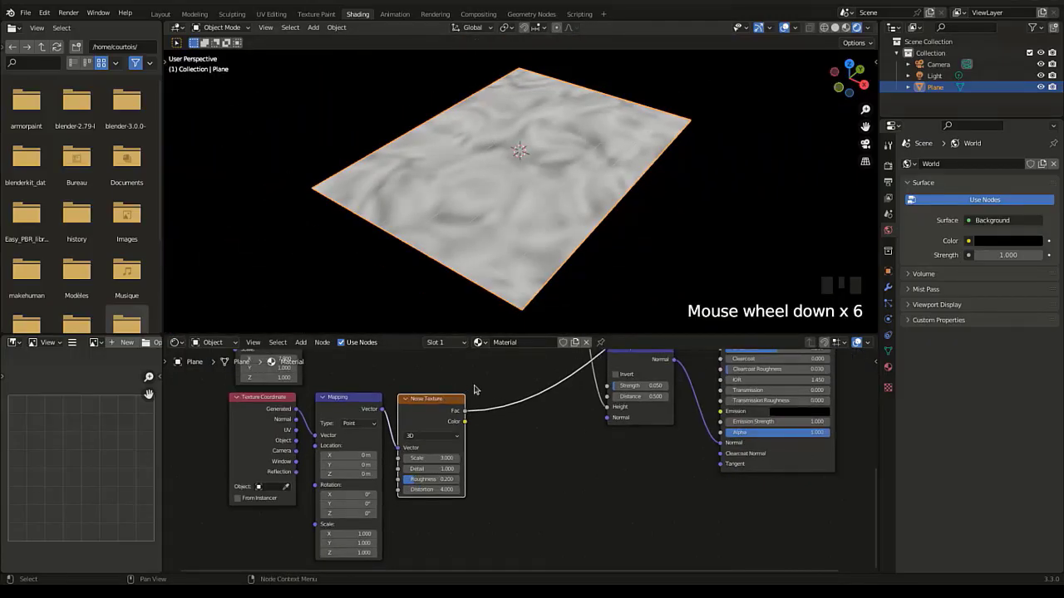
key(shift+a)
text(vo)
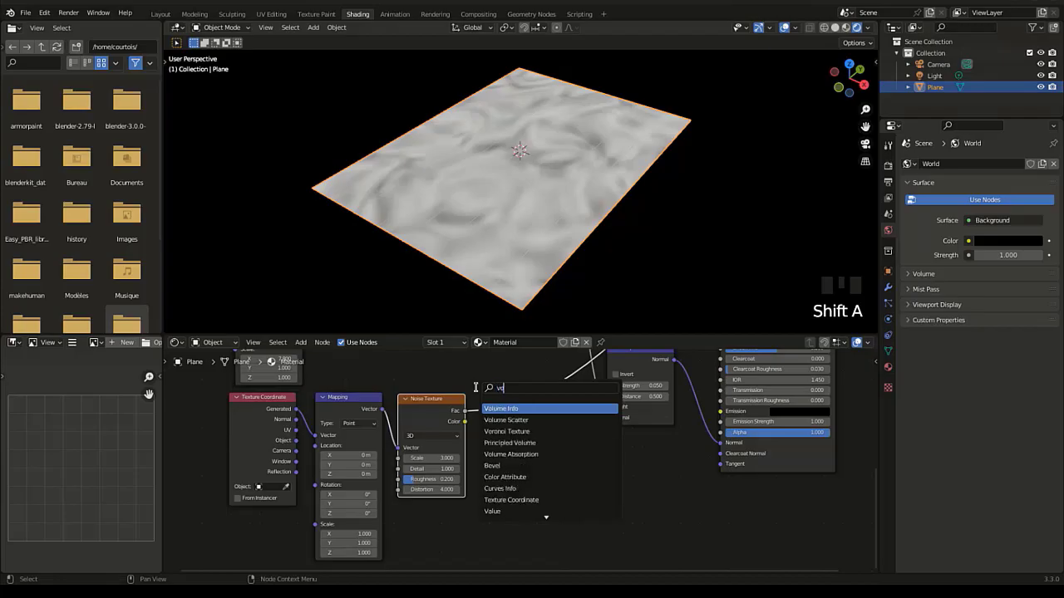
click(507, 431)
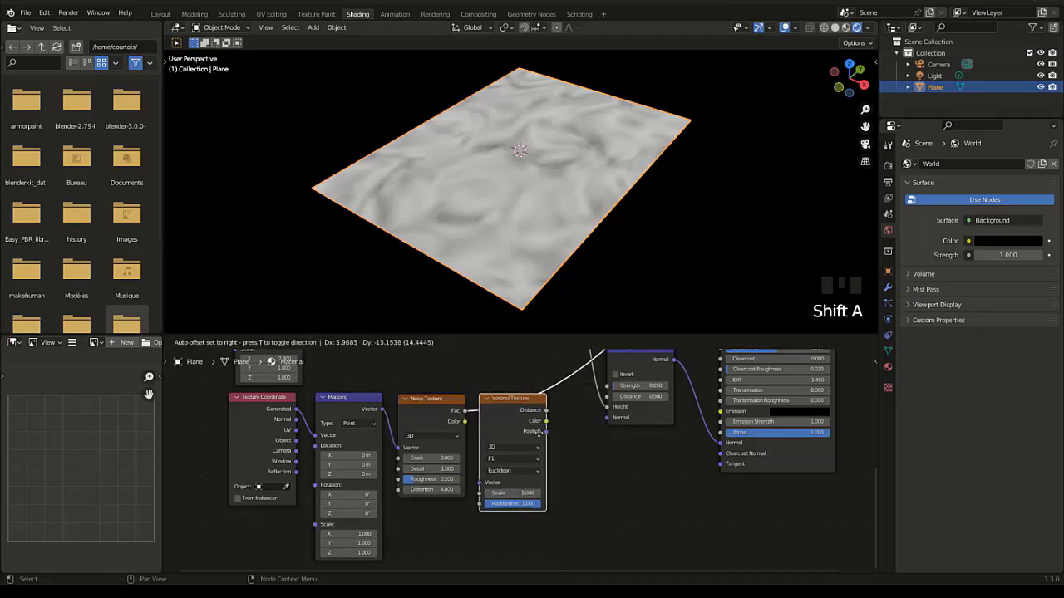
click(527, 446)
middle_drag(529, 447, 512, 445)
drag(524, 414, 483, 413)
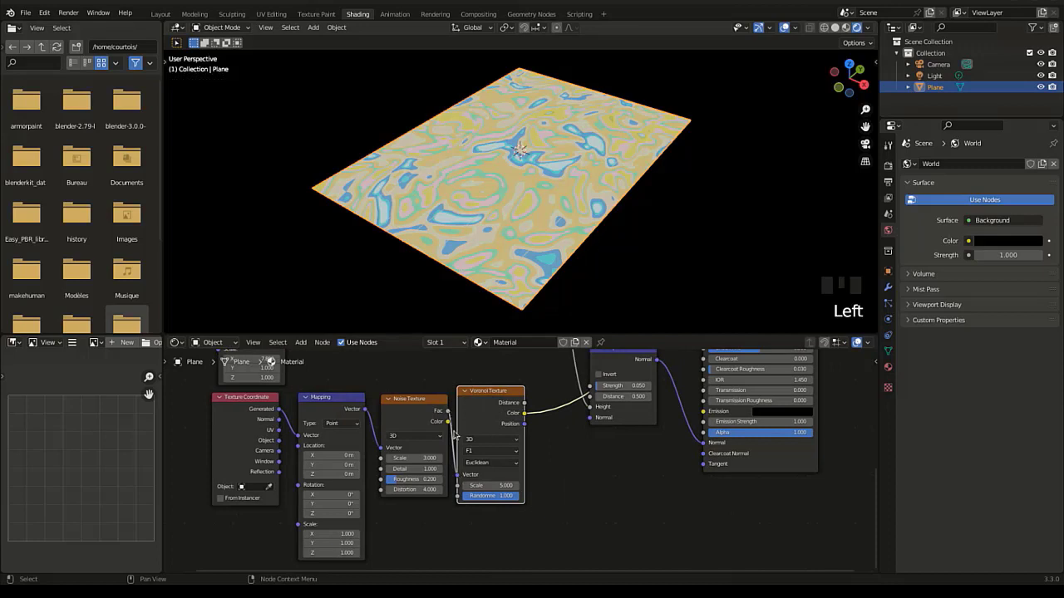
Step: Connect the Noise Texture's Color output to the Voronoi Texture's Vector input and preview the Voronoi Distance output on the plane
drag(447, 421, 459, 474)
ctrl+shift+click(516, 392)
drag(515, 392, 524, 395)
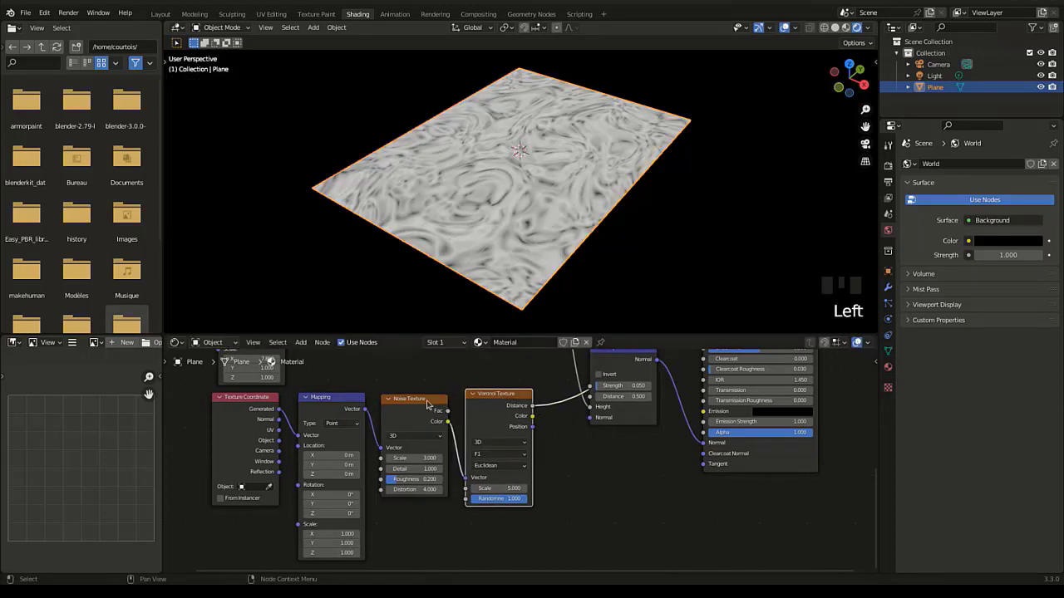
drag(428, 403, 480, 401)
Step: Set the Voronoi Texture's Scale to 3.5 and the X scale of the Mapping node feeding this branch to 9.1
drag(503, 490, 502, 491)
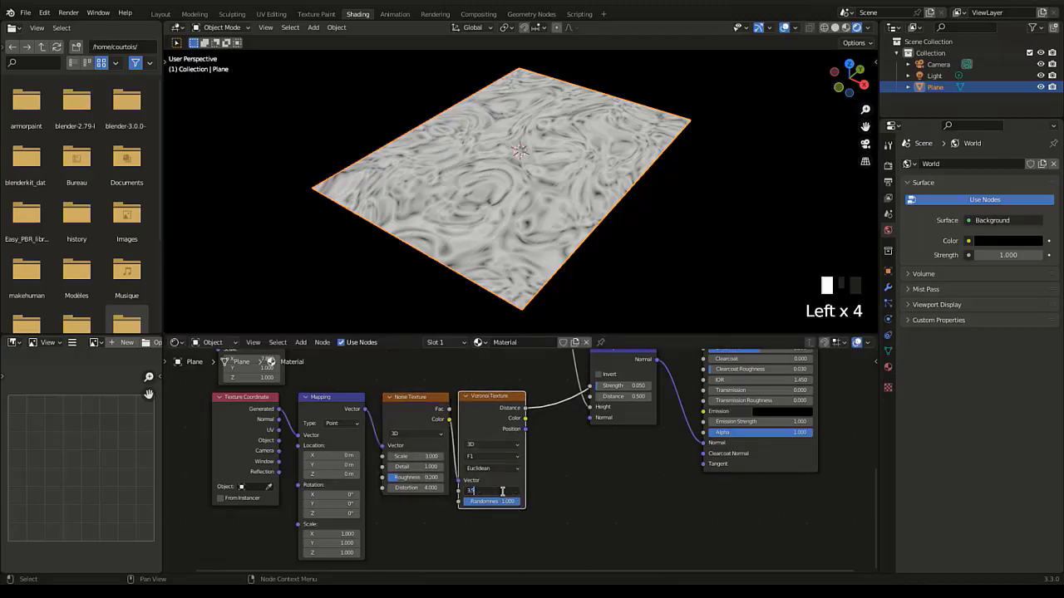
key(Return)
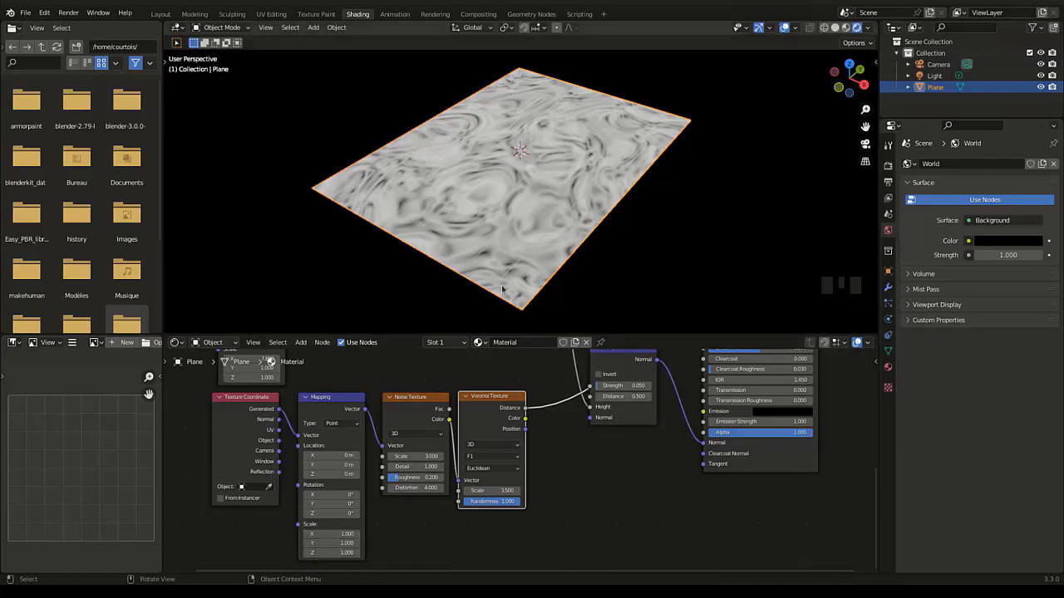
click(342, 535)
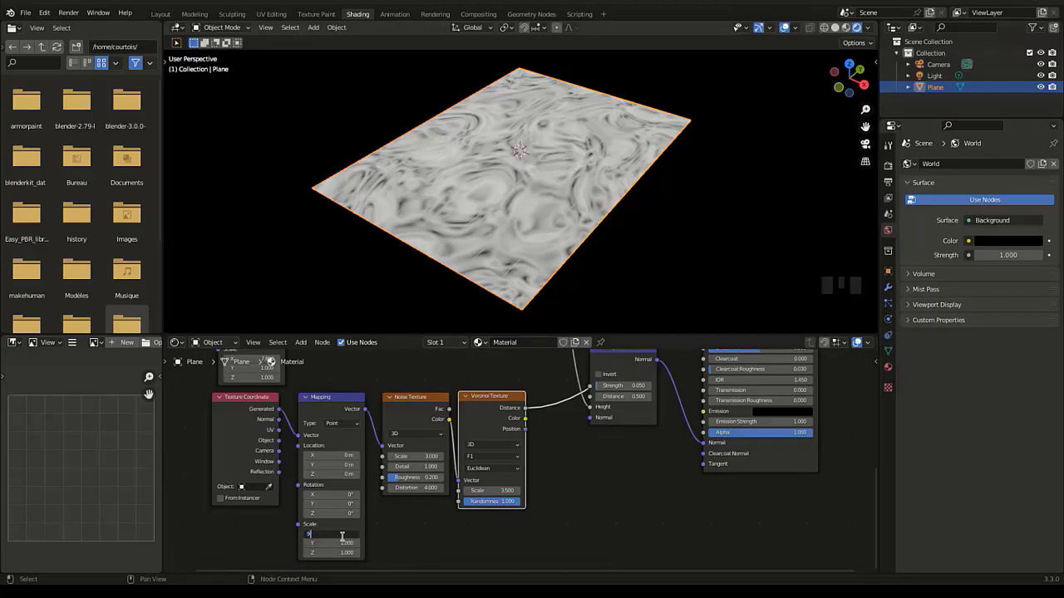
text(9.1)
key(Return)
middle_drag(474, 109, 582, 178)
Step: Move the Texture Coordinate, Mapping, Noise and Voronoi nodes of the new branch away from the Bump node, and check the pattern up close
scroll(498, 453, down, 3)
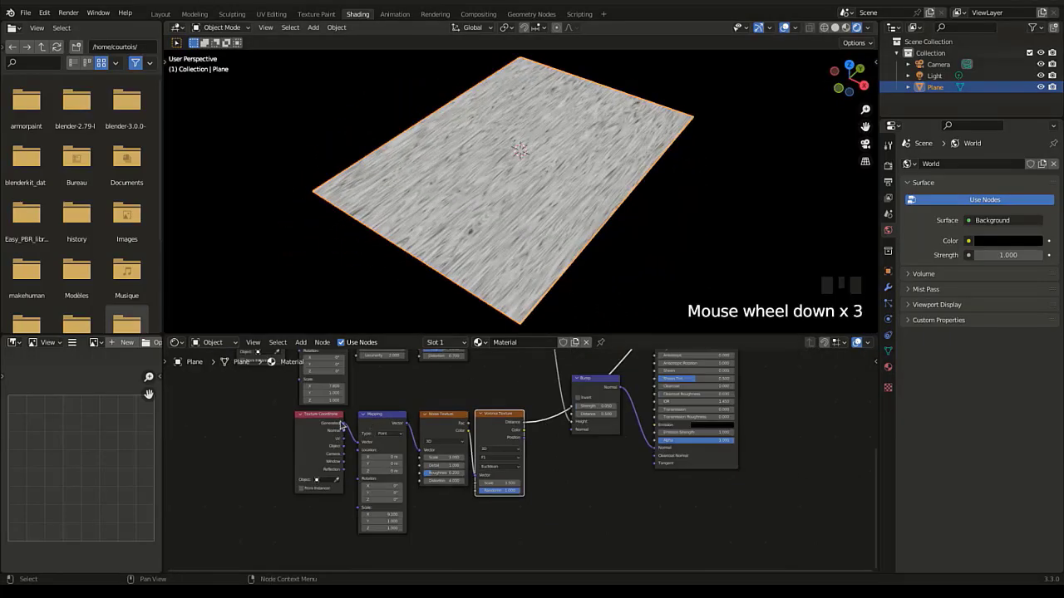
drag(267, 420, 540, 495)
key(g)
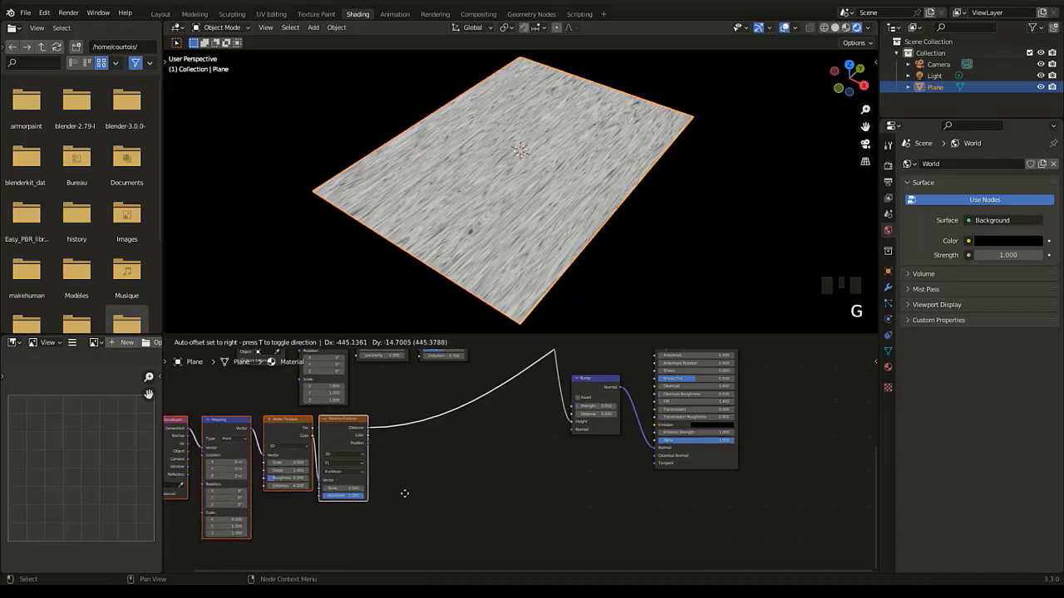
click(397, 501)
scroll(503, 158, up, 5)
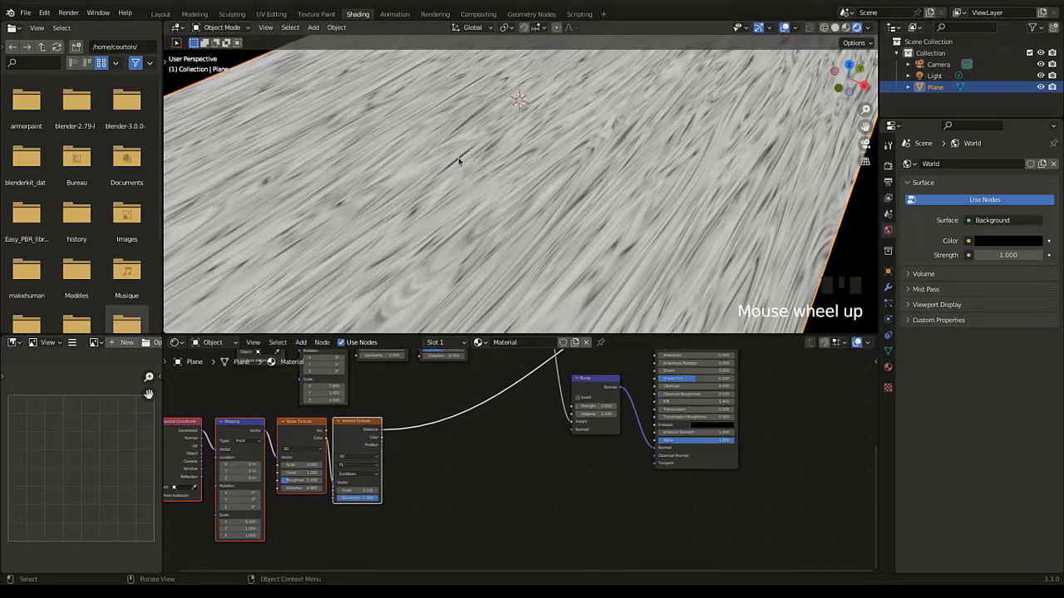
Step: Add a ColorRamp node on the link leaving the Voronoi Texture's Distance output
click(413, 402)
key(shift+a)
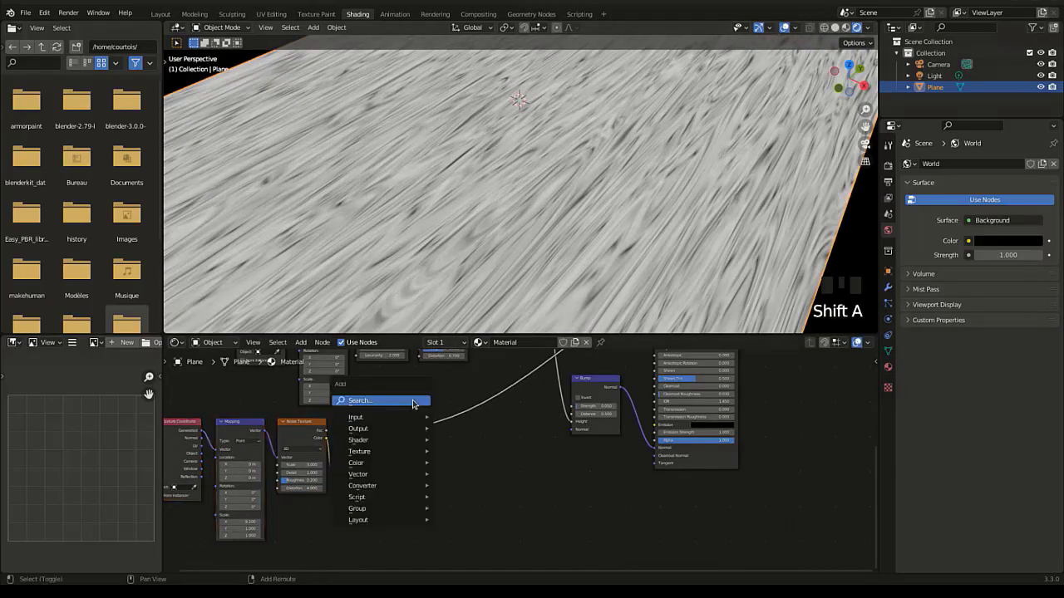
click(412, 401)
text(colo)
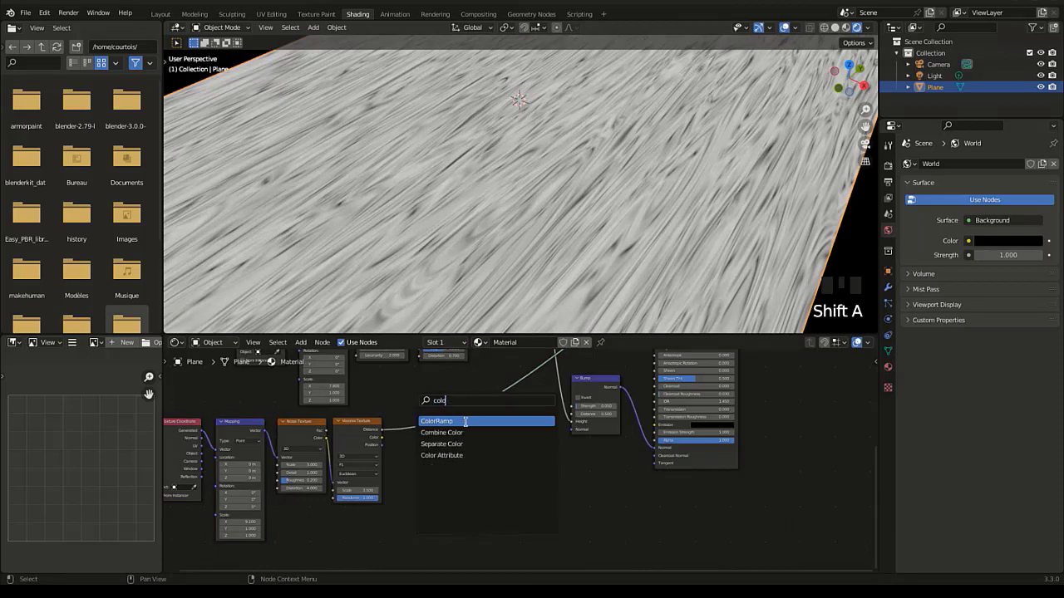
click(465, 421)
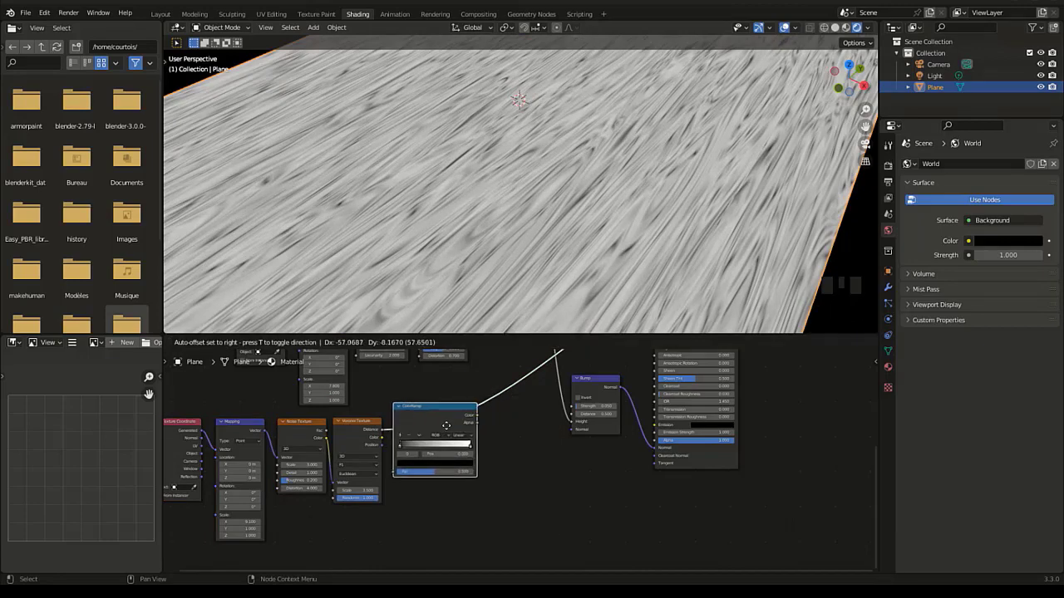
click(446, 467)
Step: Set the black stop of the Voronoi branch's ColorRamp to position 0.077
scroll(446, 471, up, 7)
middle_drag(447, 470, 485, 480)
drag(448, 405, 447, 419)
click(455, 475)
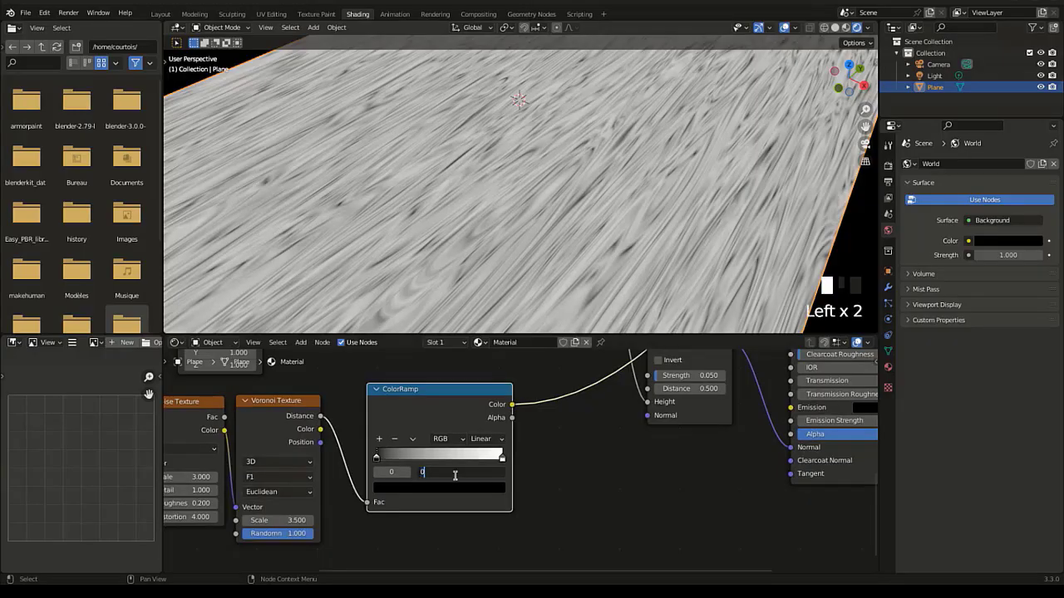
text(77)
key(Return)
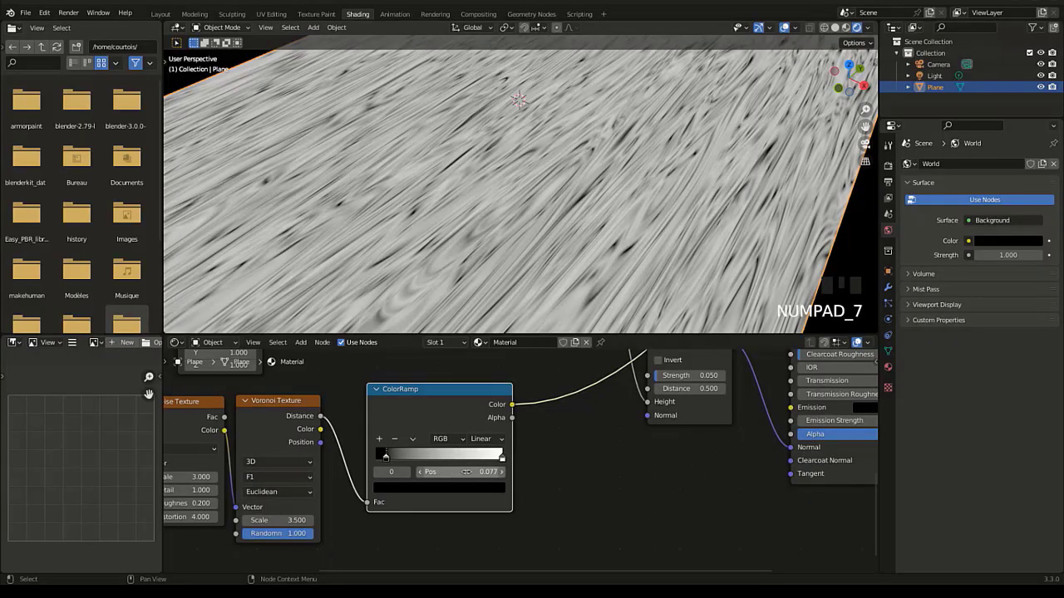
Step: Set the white stop of the Voronoi branch's ColorRamp to position 0.168 and check the dark streaks on the plane
click(502, 458)
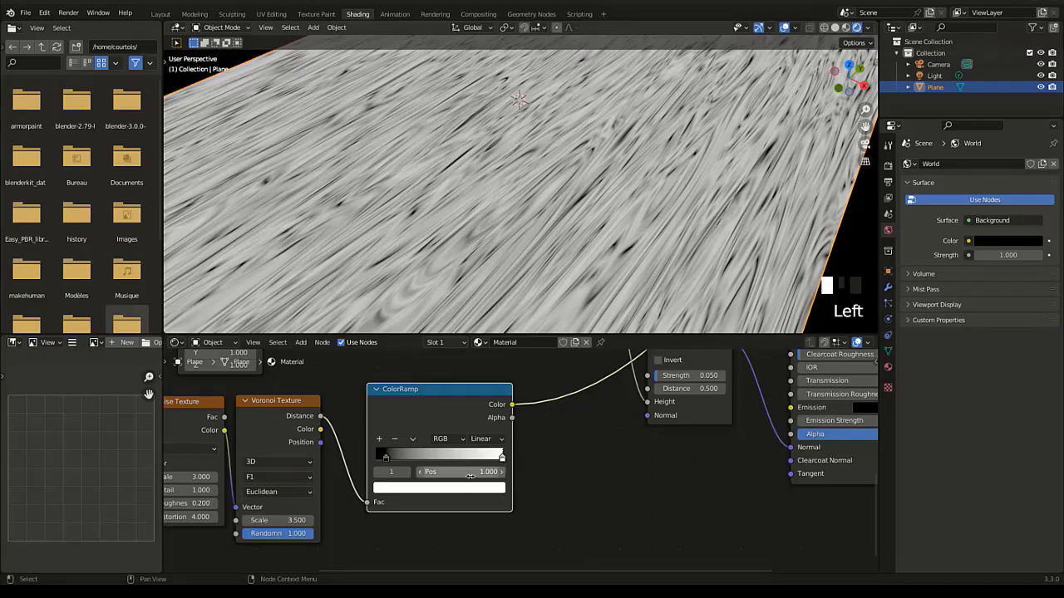
click(448, 490)
click(457, 471)
text(0.16)
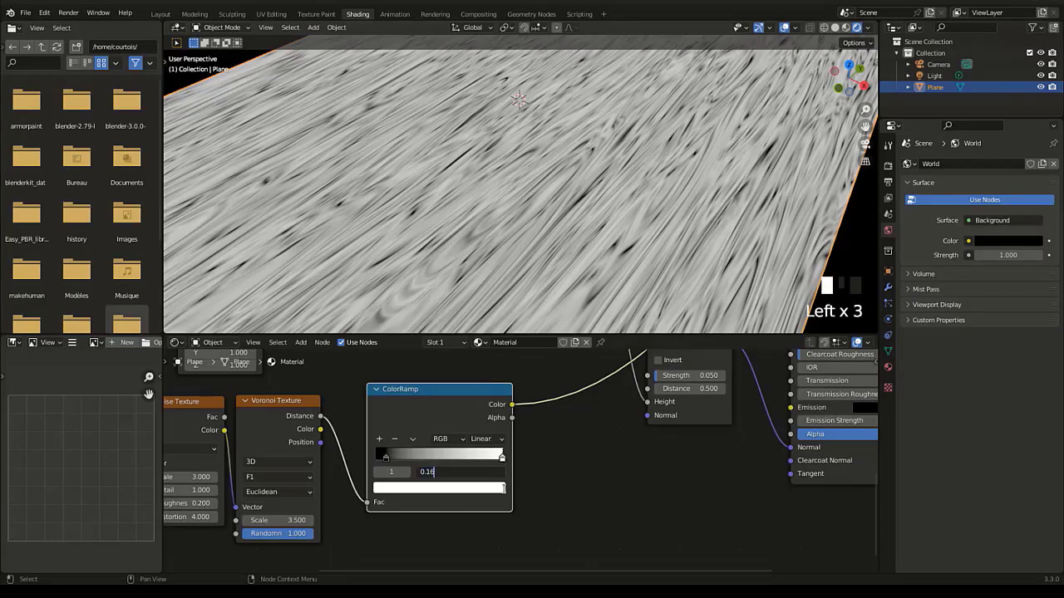
text(8)
key(Return)
middle_drag(462, 264, 501, 219)
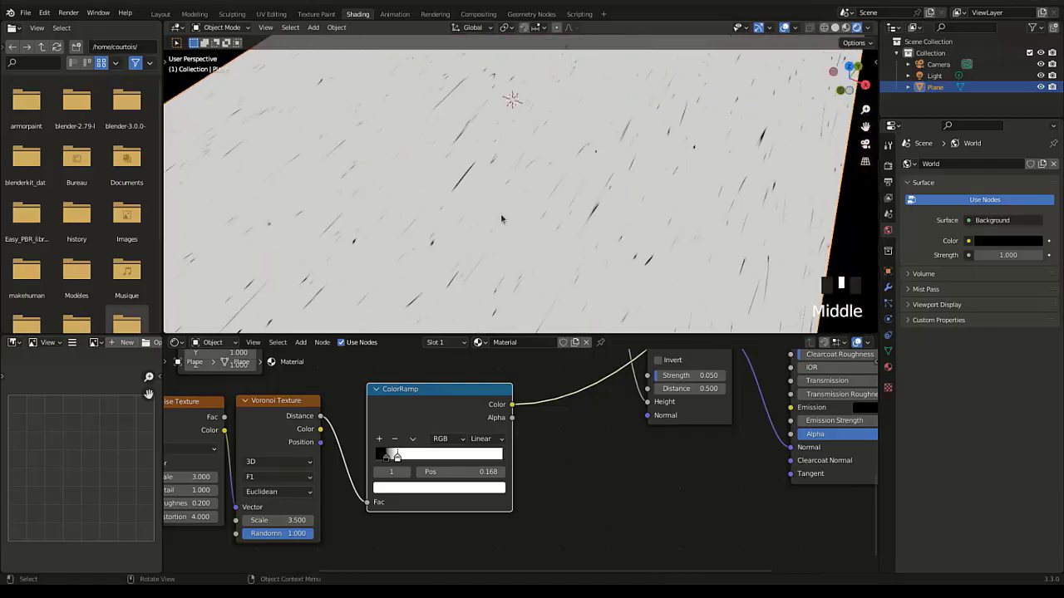
scroll(504, 215, down, 4)
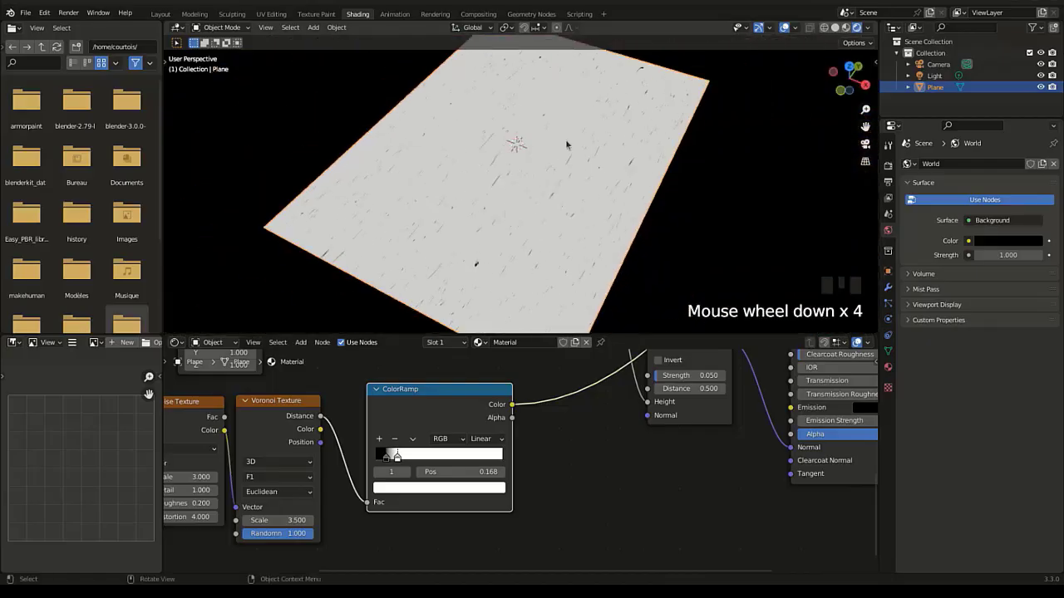
Step: Combine the Difference node's Color with the Voronoi branch's ColorRamp Color in a new Mix node feeding Roughness and the Bump Height
drag(459, 397, 437, 397)
scroll(488, 431, down, 4)
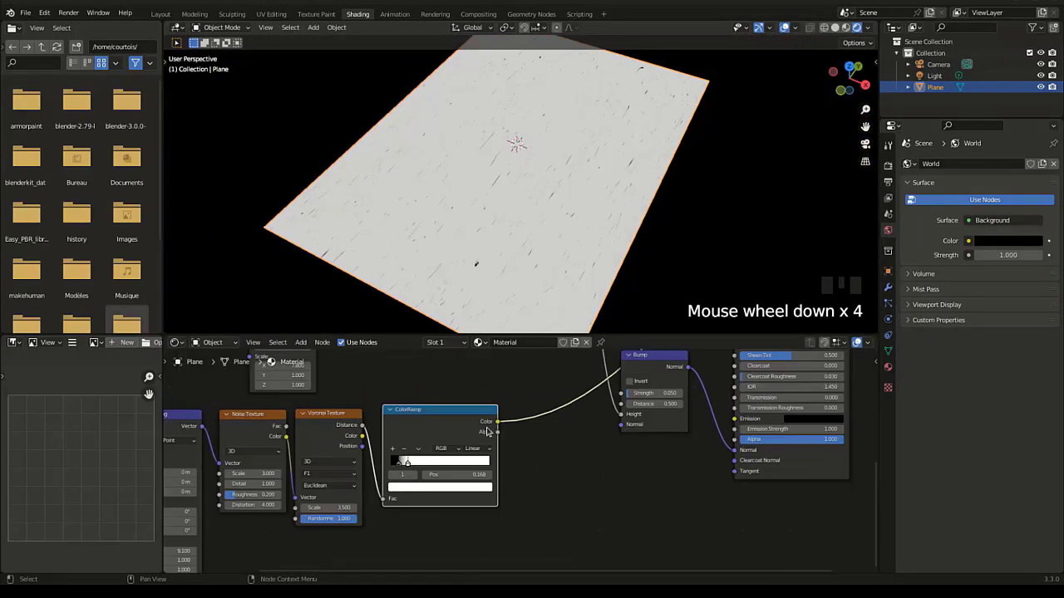
middle_drag(489, 432, 494, 472)
middle_drag(517, 383, 524, 418)
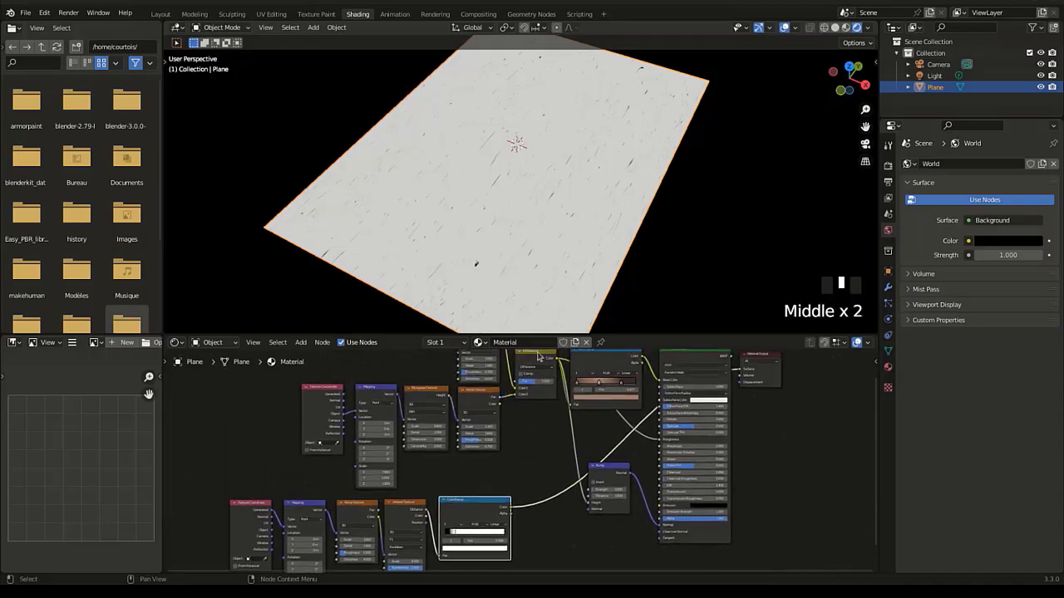
drag(538, 356, 539, 441)
middle_drag(531, 459, 519, 403)
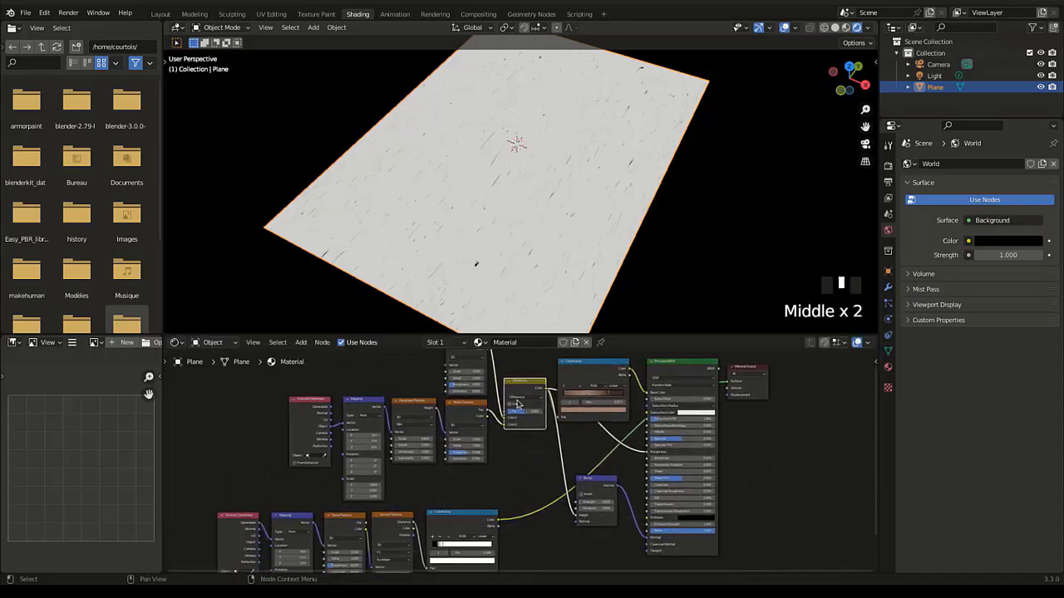
drag(465, 521, 474, 517)
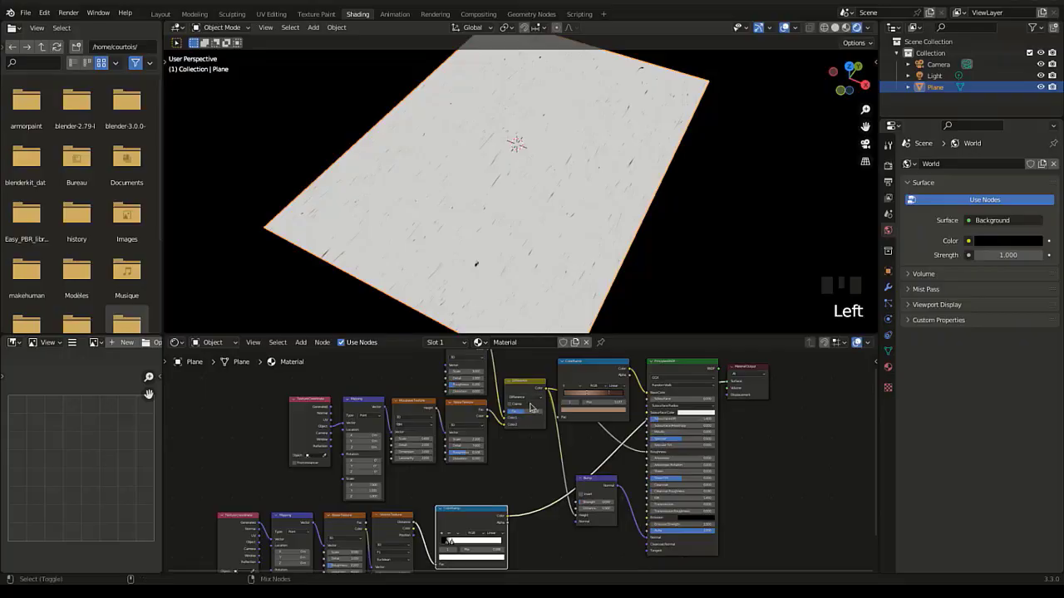
ctrl+shift+right_drag(530, 407, 494, 536)
click(570, 399)
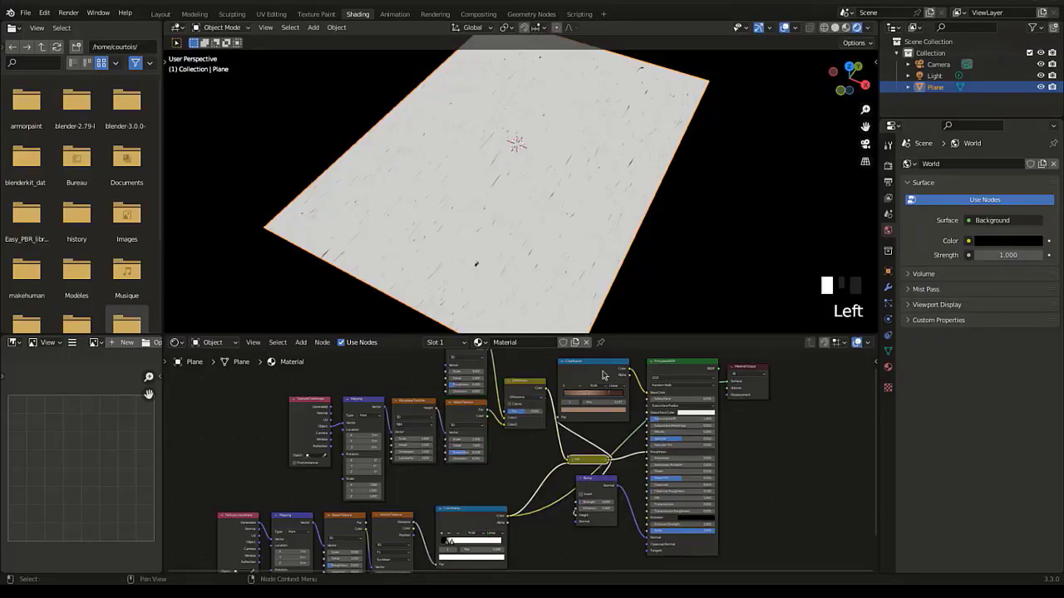
Step: Space out the collapsed Mix node and the Bump node in front of the Principled BSDF
scroll(565, 402, down, 1)
drag(550, 377, 567, 412)
middle_drag(604, 419, 604, 429)
mouse_move(594, 470)
mouse_down()
mouse_move(570, 470)
mouse_move(578, 461)
mouse_up()
drag(600, 508, 615, 505)
scroll(659, 375, down, 2)
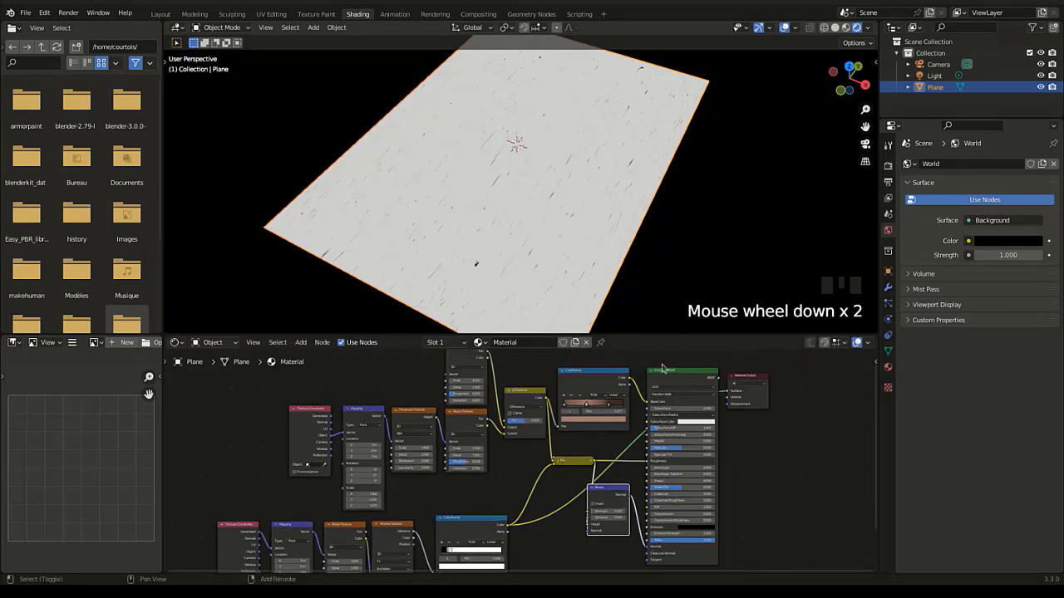
Step: Shift the upper grain texture nodes away from the Principled BSDF and move the brown ColorRamp closer to it
scroll(655, 369, down, 3)
drag(316, 385, 541, 465)
key(g)
click(497, 443)
click(570, 461)
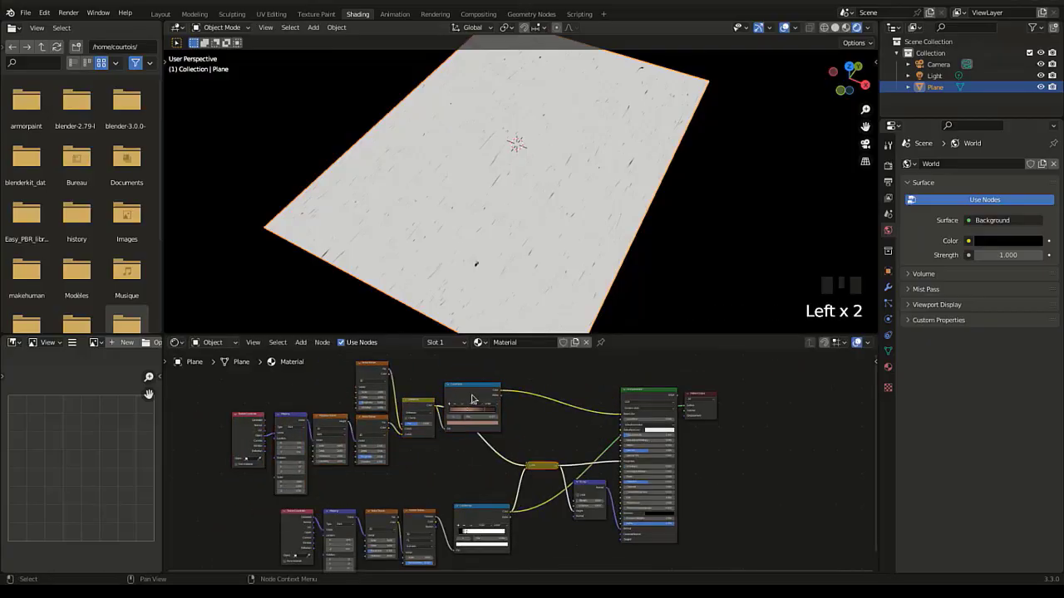
drag(474, 396, 559, 398)
scroll(553, 415, up, 4)
middle_drag(548, 429, 515, 404)
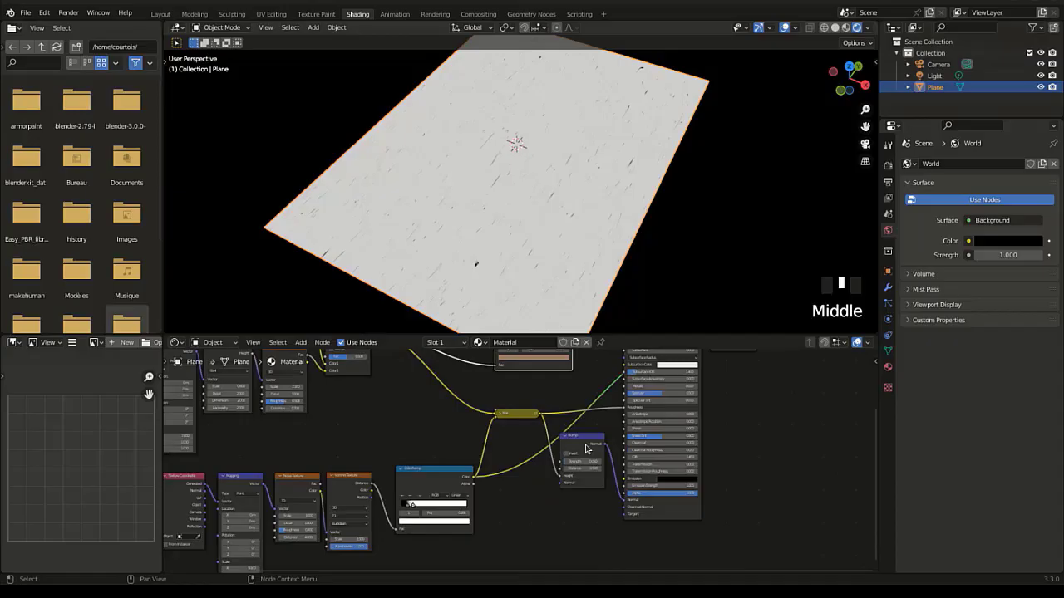
Step: Preview the new Mix node on the plane and expand it to show its settings
ctrl+shift+click(520, 415)
scroll(503, 457, up, 7)
middle_drag(515, 451, 520, 485)
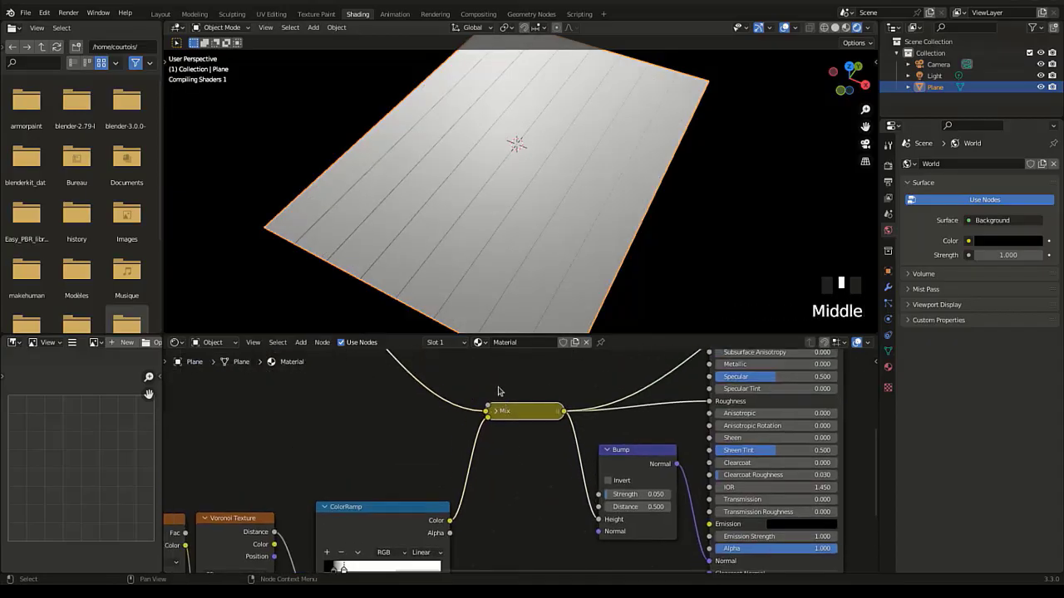
click(493, 412)
drag(498, 413, 497, 405)
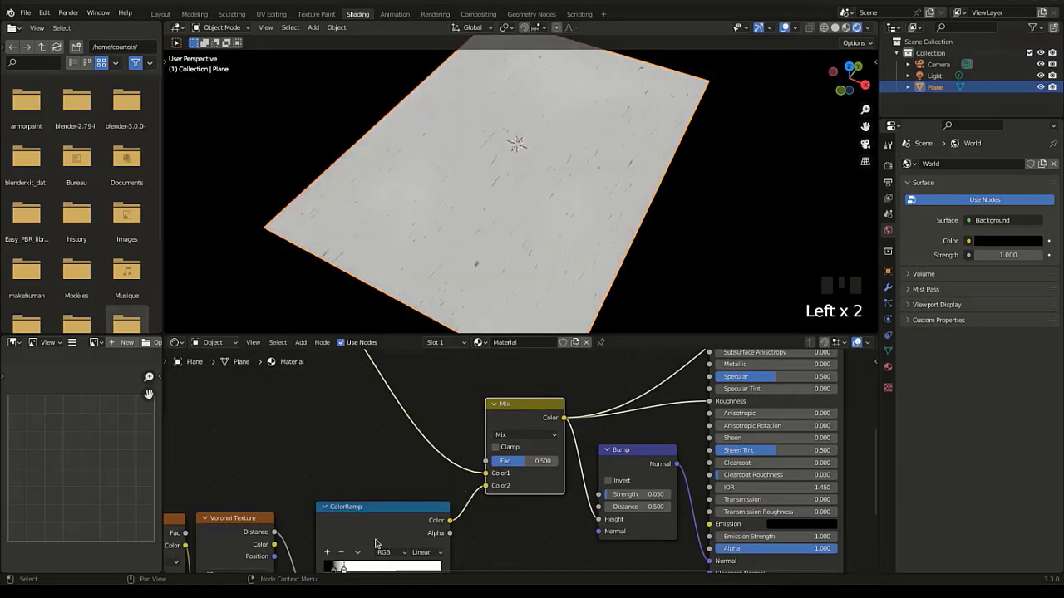
Step: Connect the Voronoi branch's ColorRamp Color to the Mix node's Fac and the Difference output to its Color2, previewing the ColorRamp
scroll(399, 553, down, 4)
middle_drag(420, 566, 427, 505)
ctrl+shift+click(423, 470)
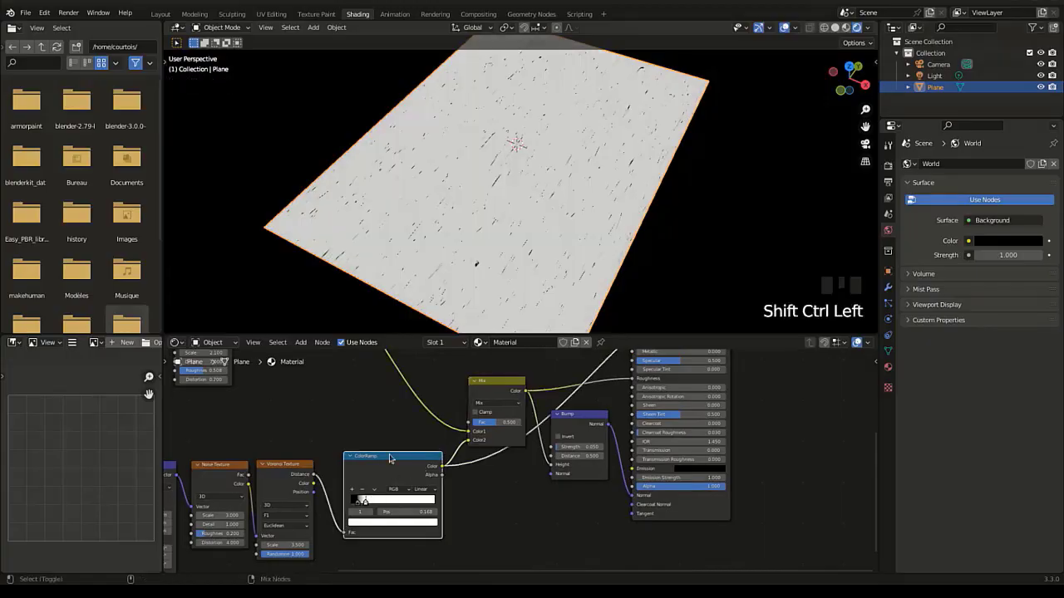
scroll(472, 463, up, 2)
middle_drag(466, 436, 465, 470)
mouse_move(463, 468)
mouse_down()
mouse_move(465, 441)
mouse_move(468, 468)
mouse_up()
scroll(467, 467, down, 5)
middle_drag(370, 349, 372, 405)
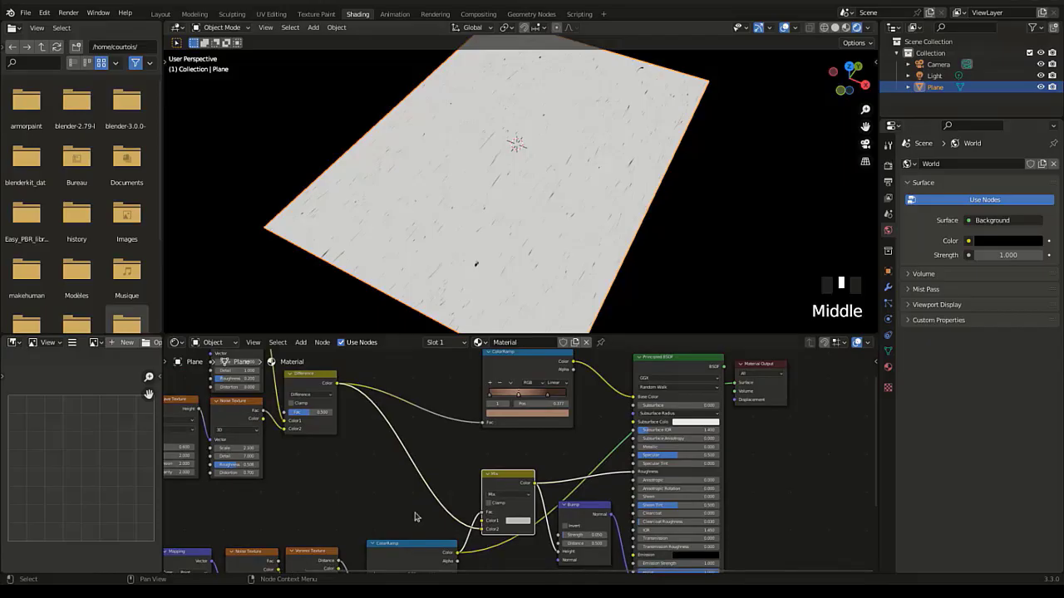
Step: Compare the Mix, Voronoi-branch ColorRamp and Difference outputs on the plane, and examine the Mix node's Color1 swatch
scroll(491, 528, up, 8)
click(515, 473)
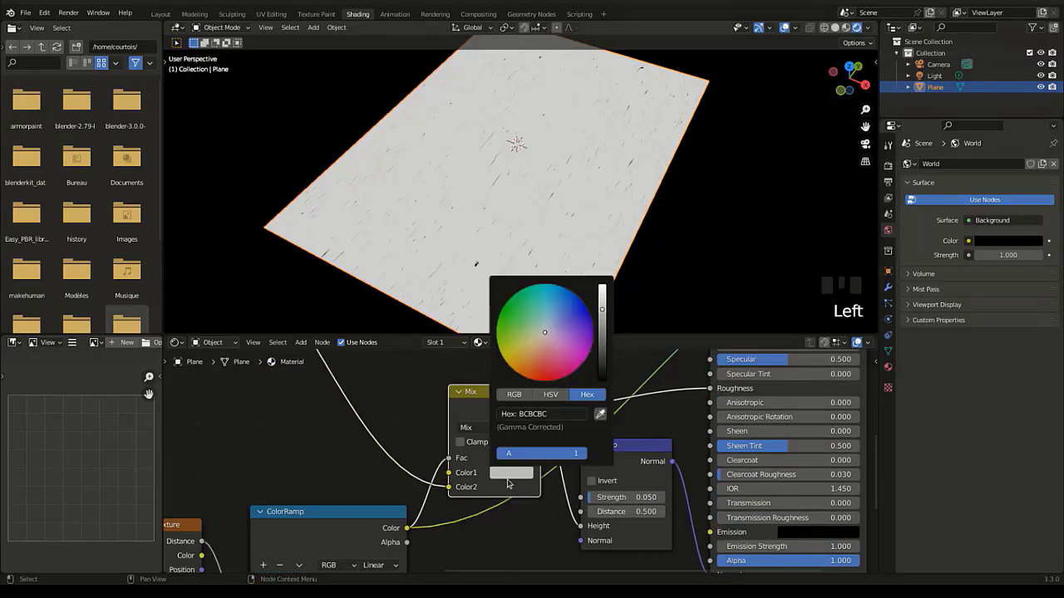
ctrl+shift+click(493, 411)
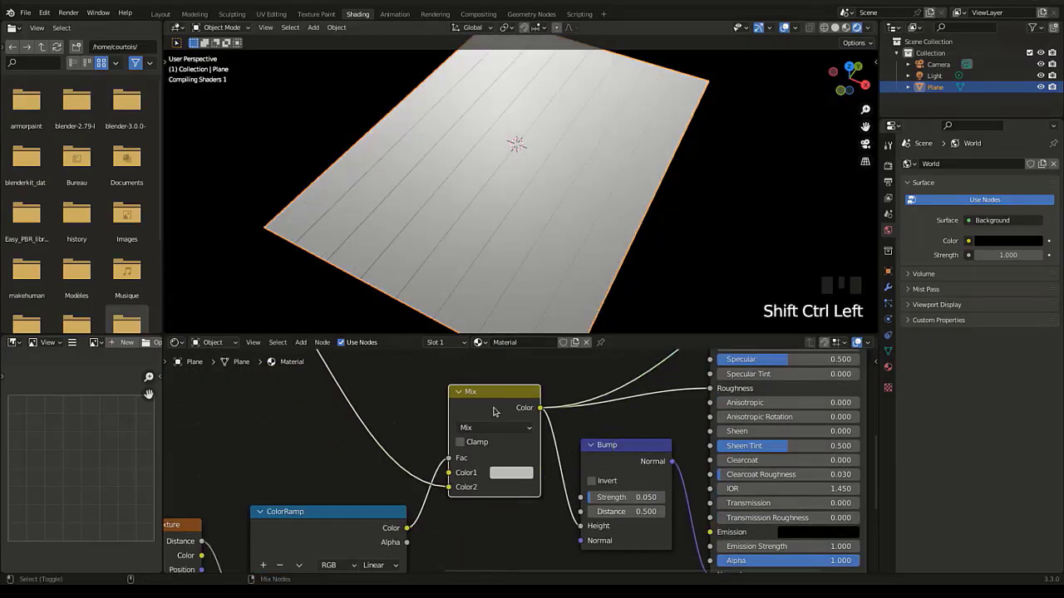
ctrl+shift+click(360, 515)
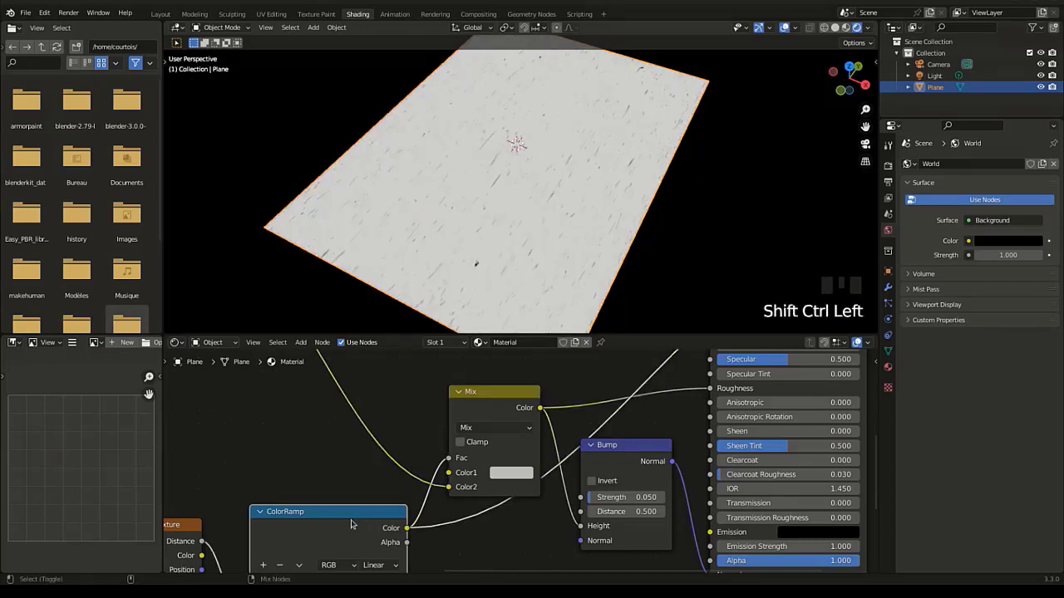
ctrl+shift+click(499, 417)
click(523, 474)
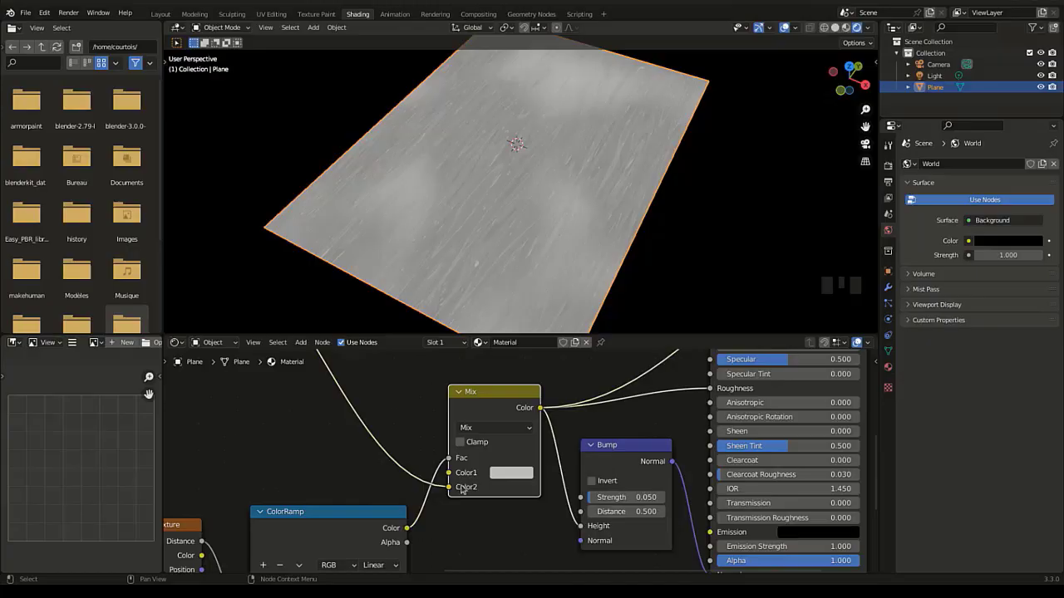
scroll(443, 489, down, 2)
scroll(443, 488, down, 5)
middle_drag(410, 470, 434, 487)
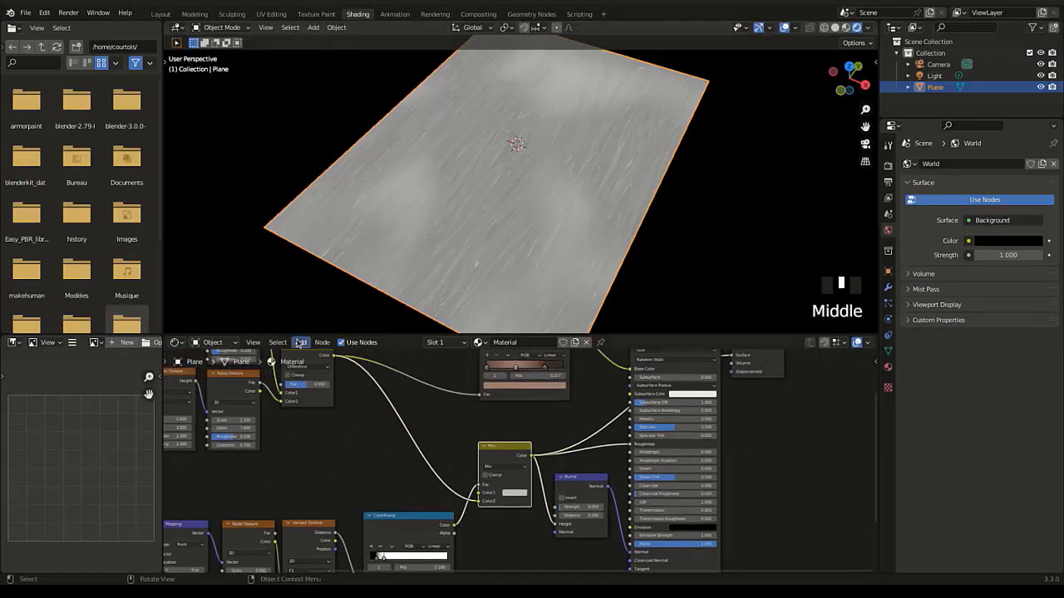
ctrl+shift+click(311, 357)
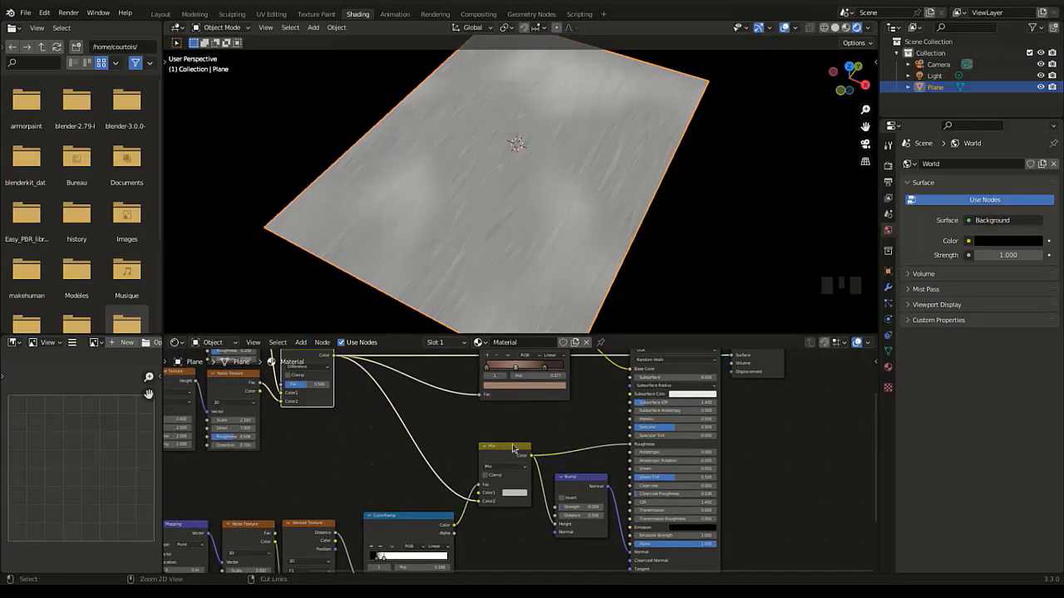
ctrl+shift+click(514, 450)
Step: Output the Principled BSDF to the plane again and examine the wood's reflections up close
middle_drag(594, 416, 550, 464)
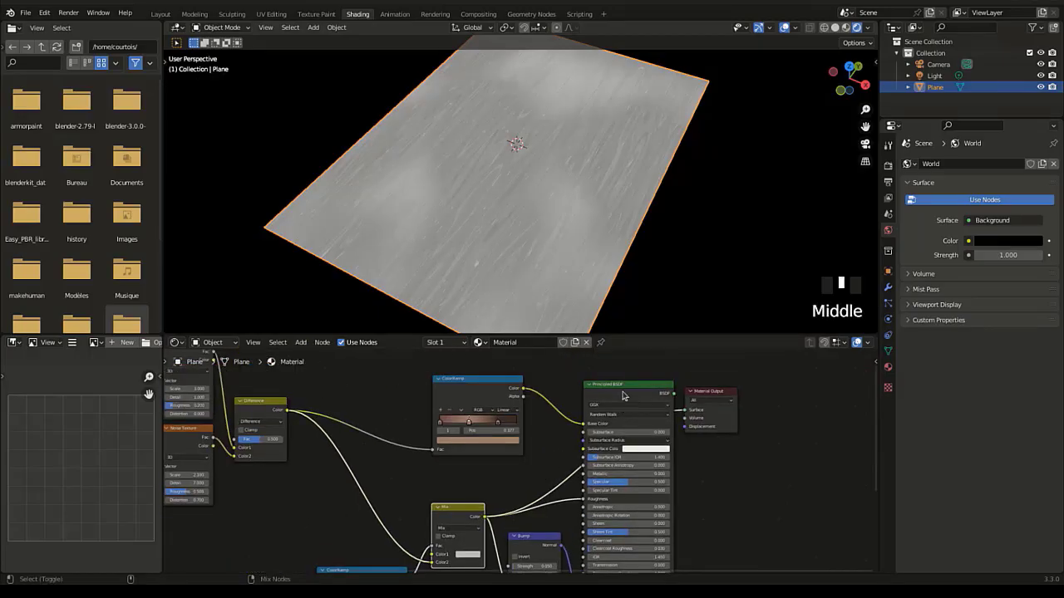
ctrl+shift+click(619, 410)
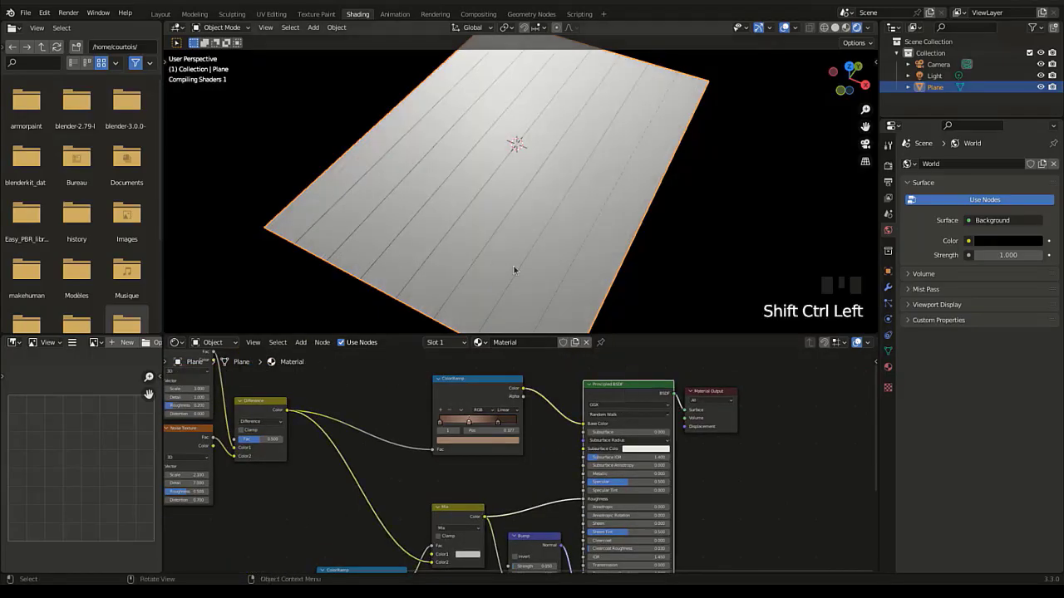
middle_drag(551, 285, 515, 219)
scroll(536, 248, up, 6)
scroll(515, 218, down, 1)
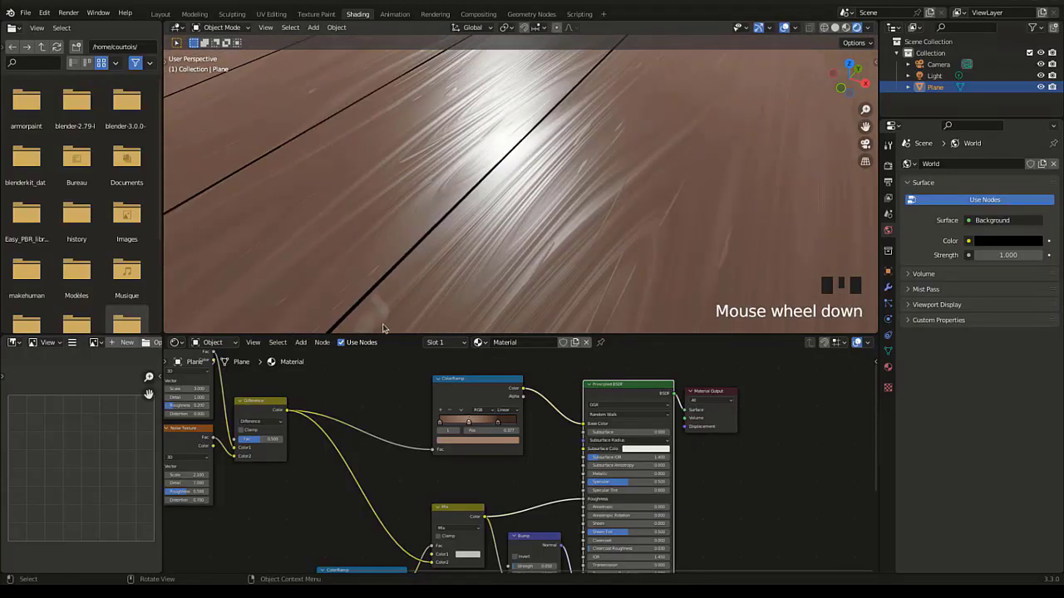
Step: Insert a ColorRamp node between the Mix node's Color output and the Bump node's Height input
middle_drag(547, 393, 518, 403)
key(shift+a)
text(colo)
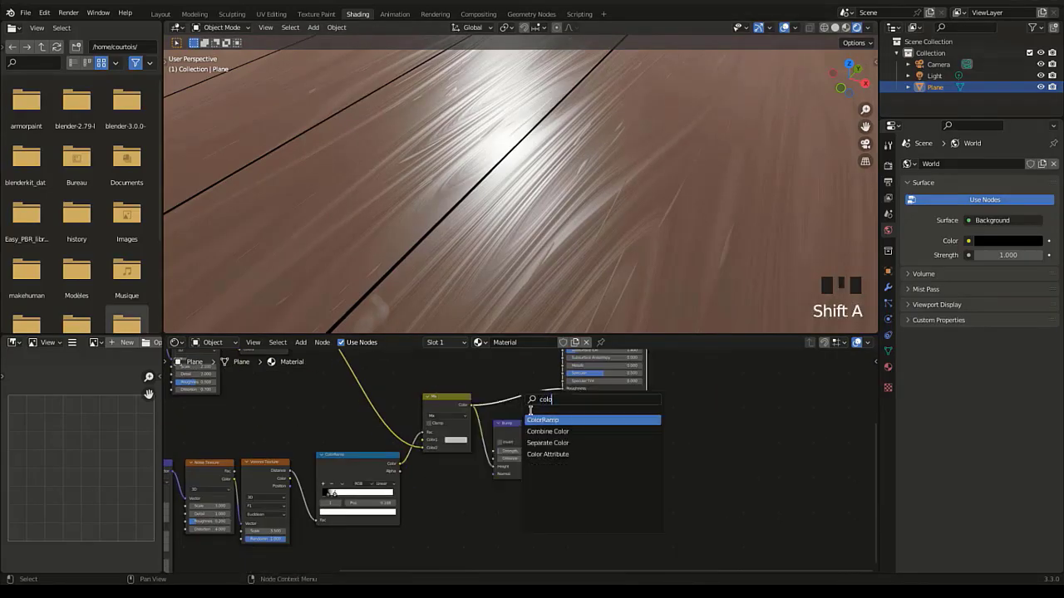
click(536, 420)
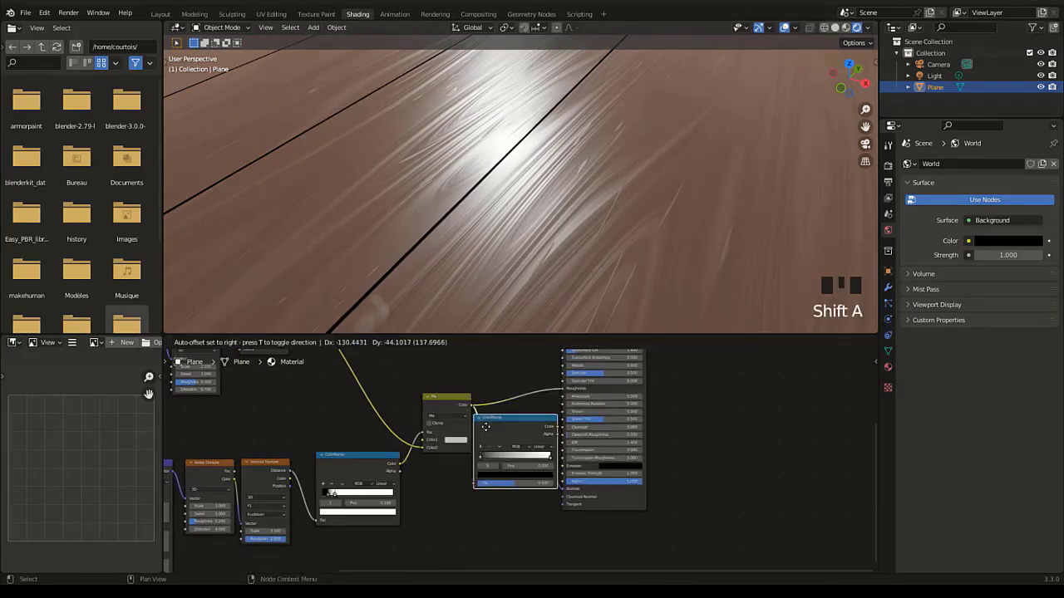
click(548, 463)
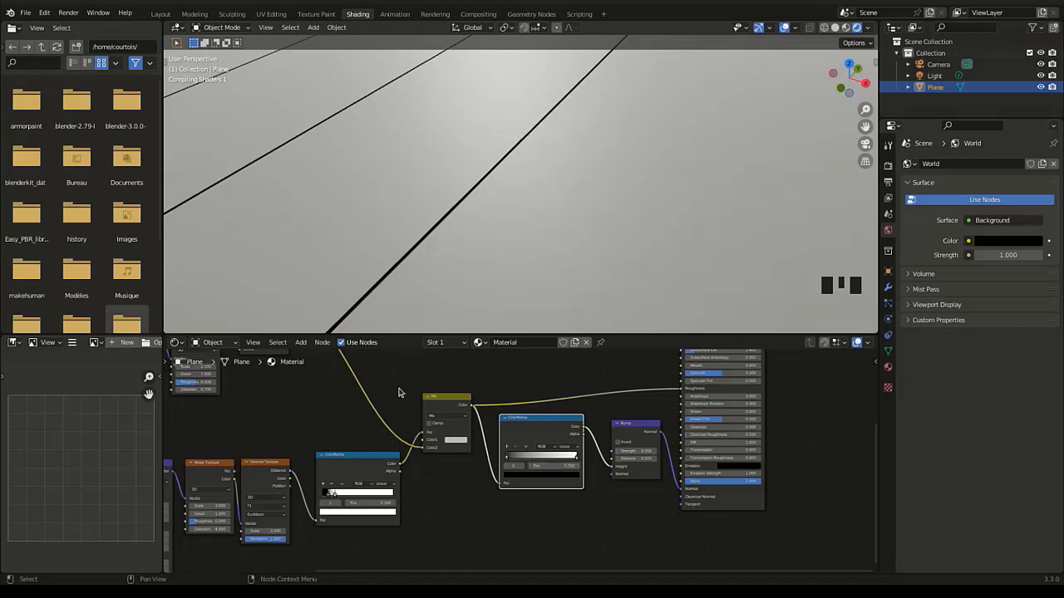
scroll(530, 495, up, 4)
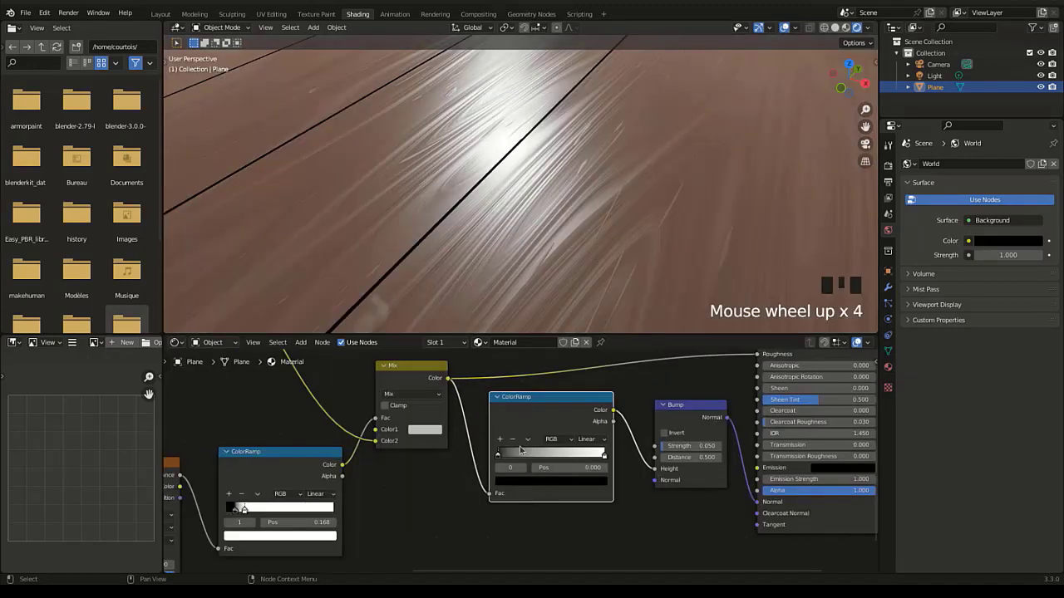
middle_drag(530, 455, 523, 456)
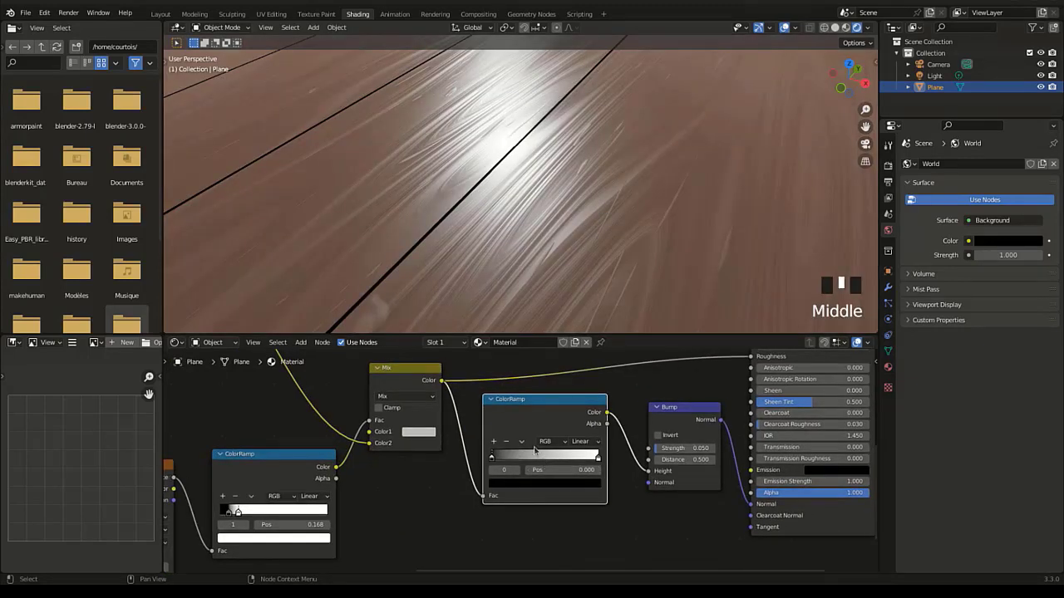
Step: Set the dark stop of the ColorRamp feeding the Bump Height to hex 474747 at position 0.145
click(491, 457)
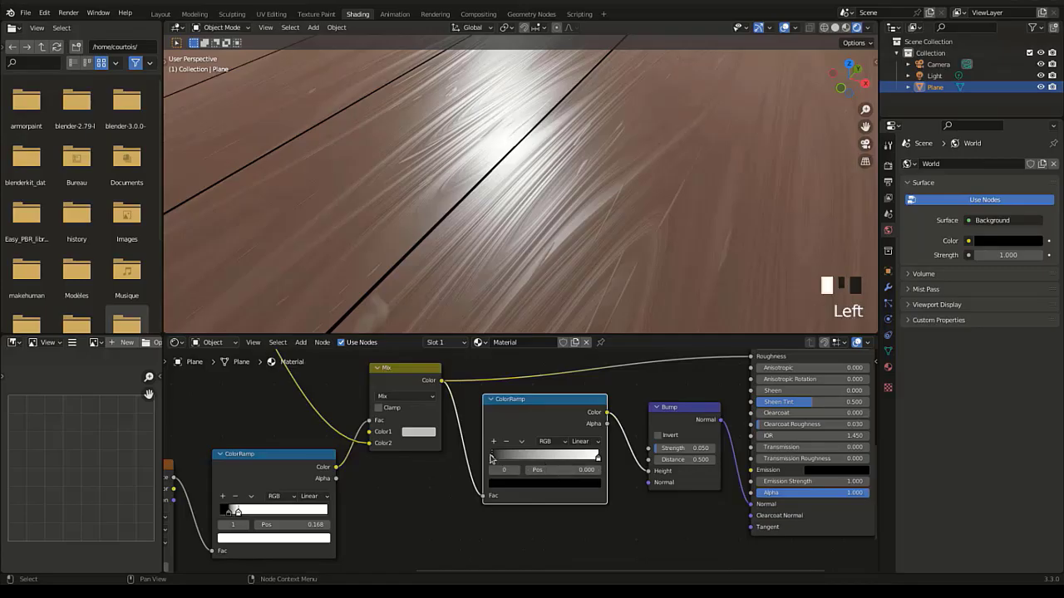
click(550, 487)
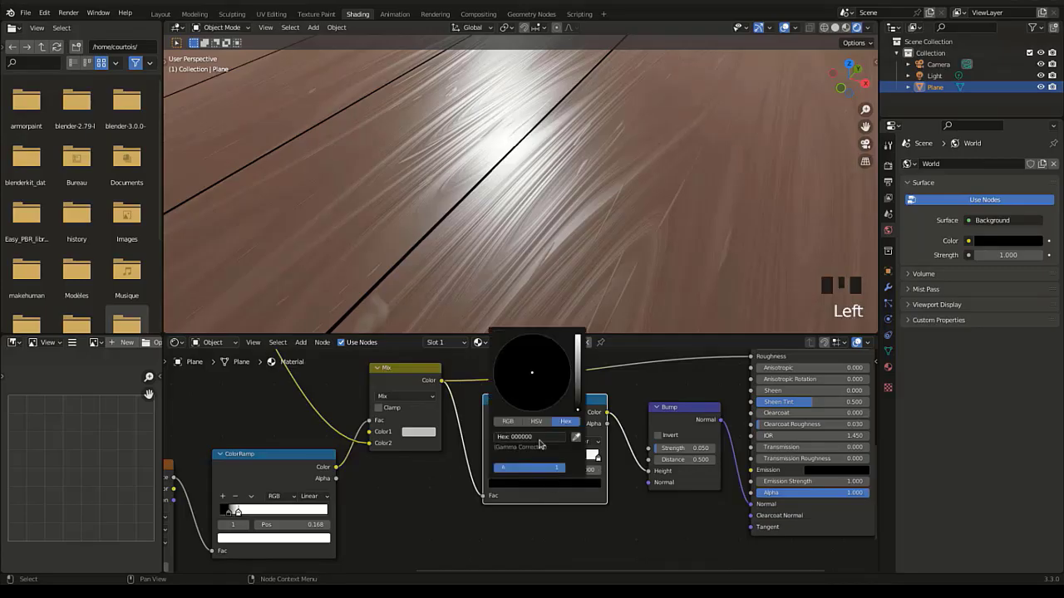
click(539, 440)
text(474747)
key(Return)
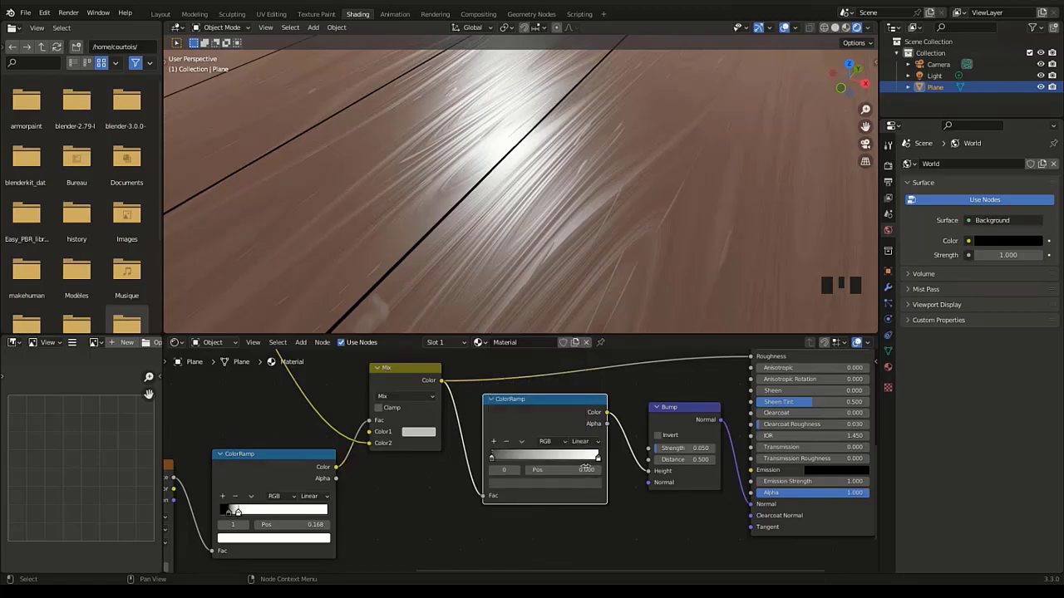
click(586, 467)
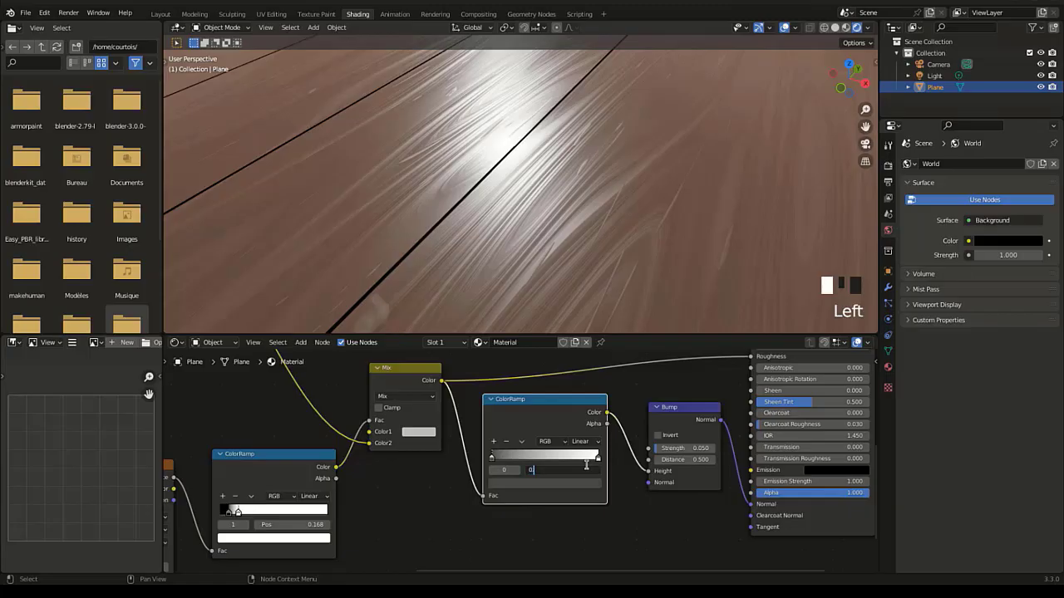
text(0.145)
key(Return)
Step: Set the white stop of the ColorRamp feeding the Bump Height to hex C4C4C4
middle_drag(586, 467, 558, 481)
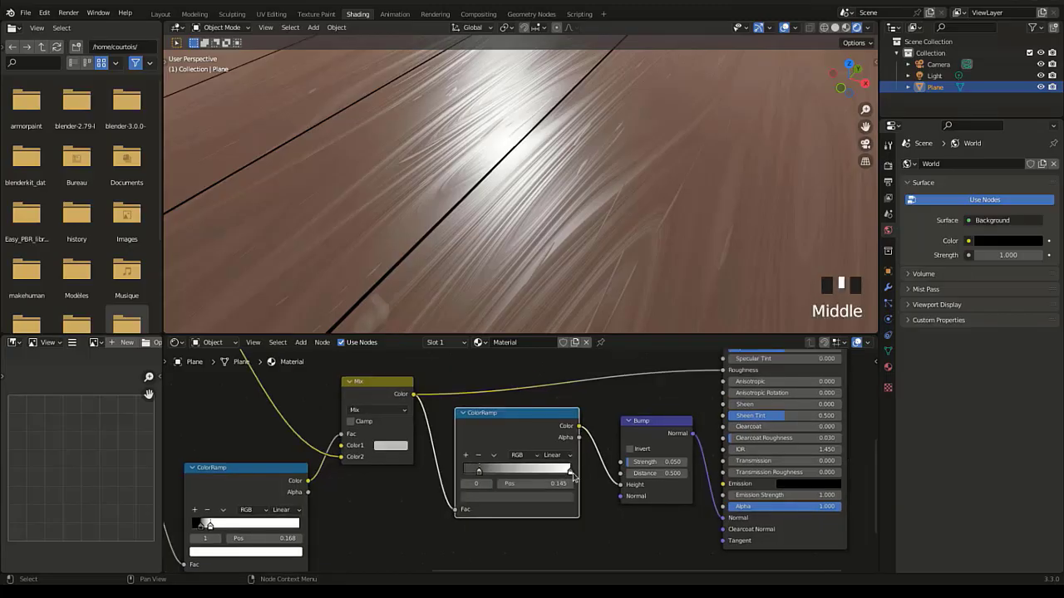
click(572, 476)
click(572, 476)
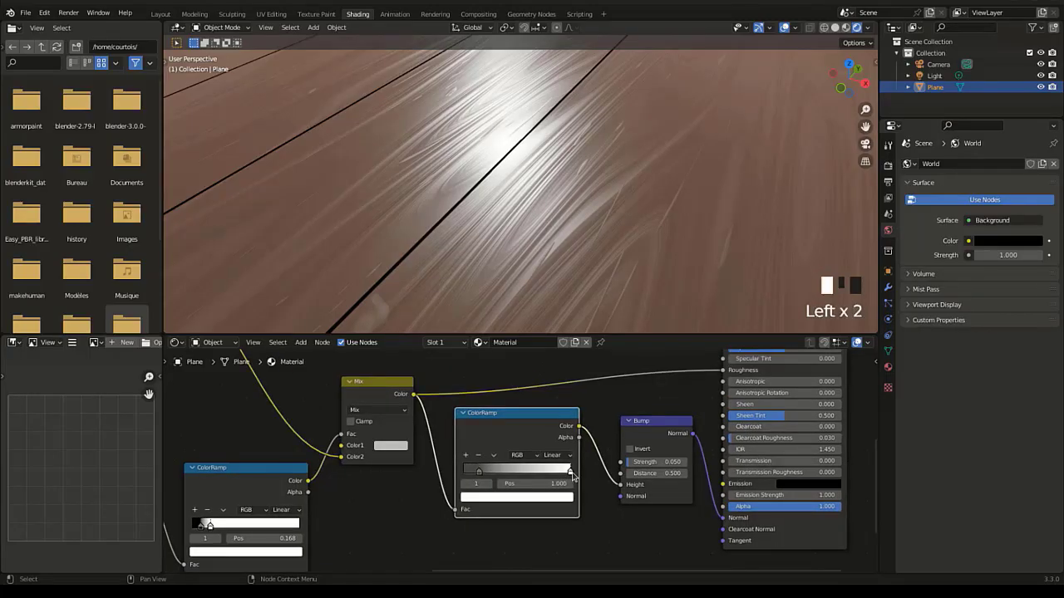
click(555, 497)
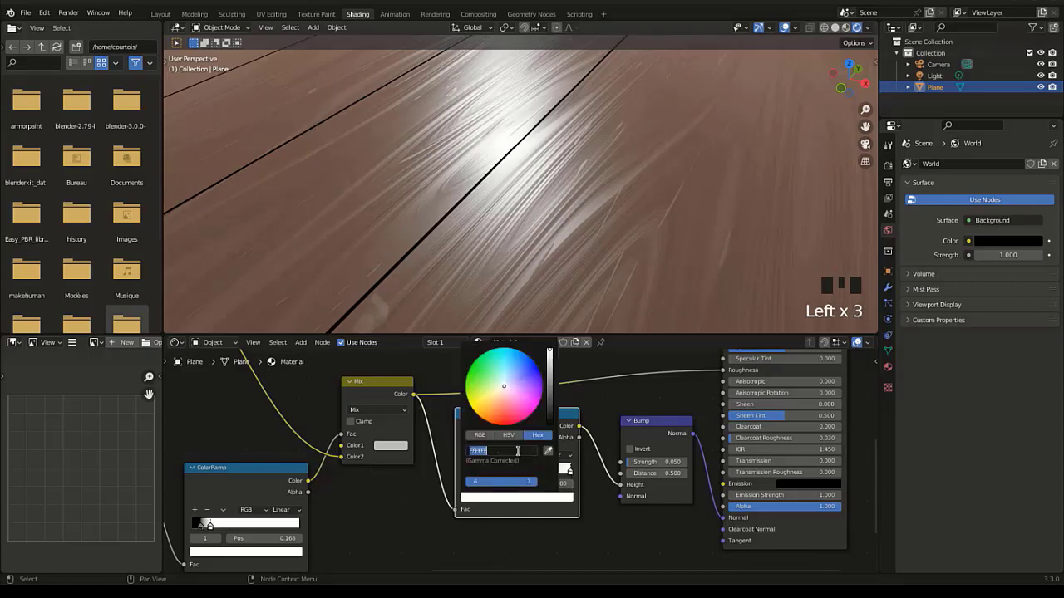
text(c4c4c4)
key(Return)
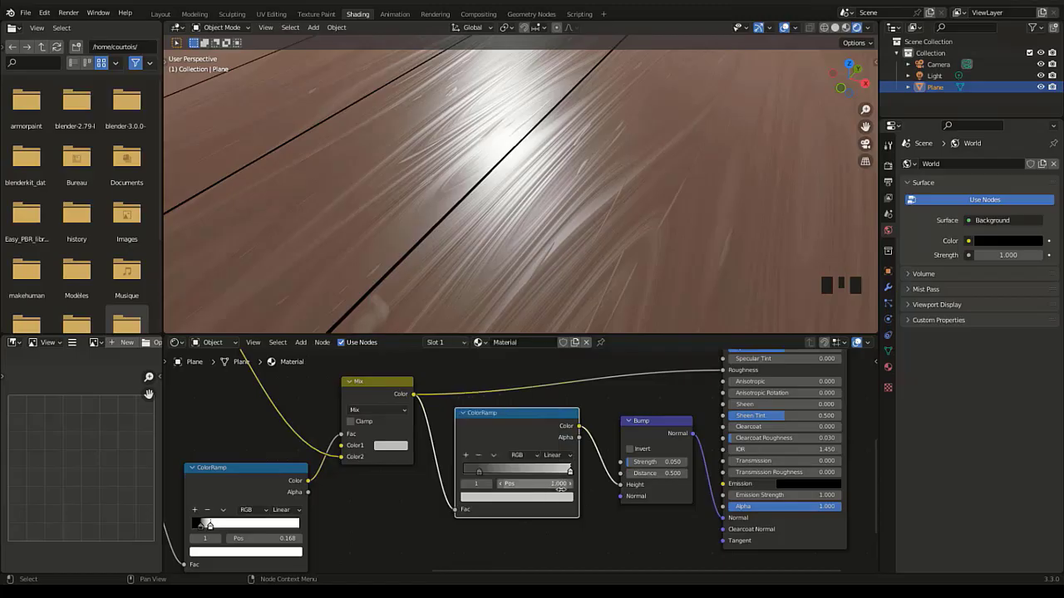
Step: Preview the outputs of the Mix node, the ColorRamp before the Bump, and the Bump node on the plane to compare them
ctrl+shift+click(528, 440)
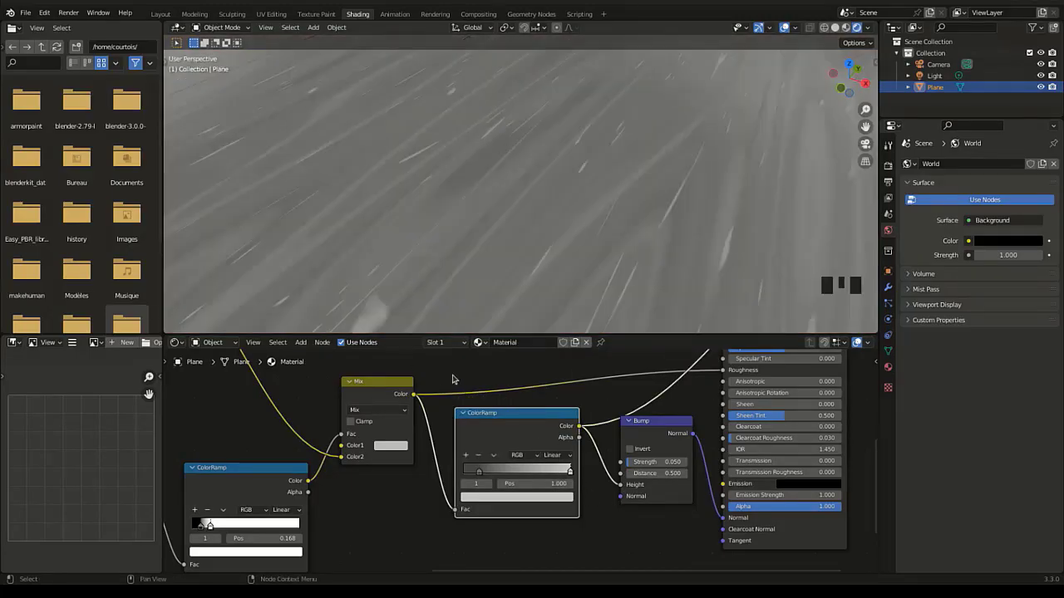
ctrl+shift+click(387, 396)
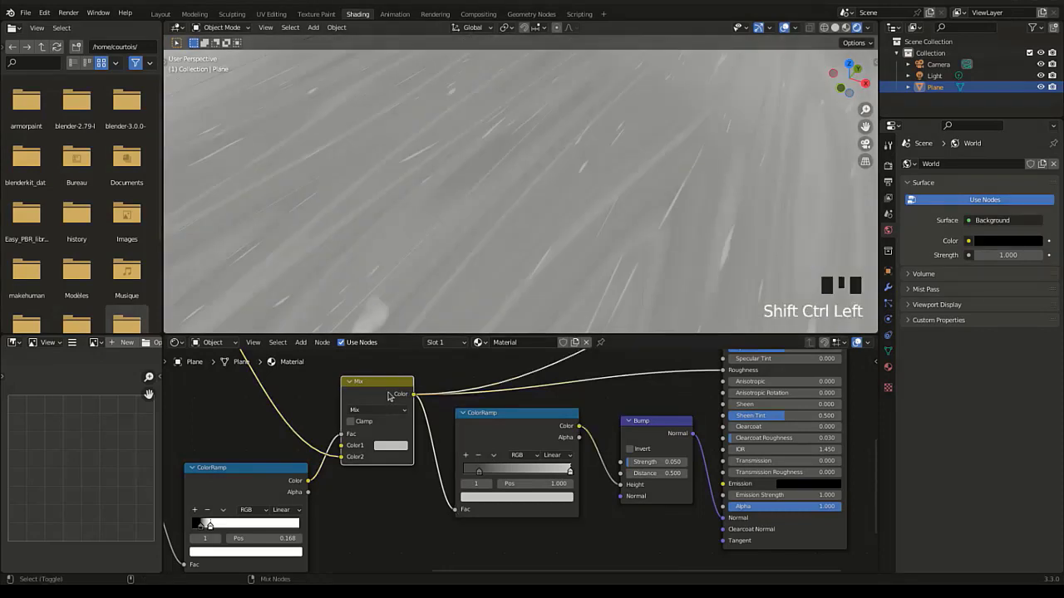
ctrl+shift+click(522, 431)
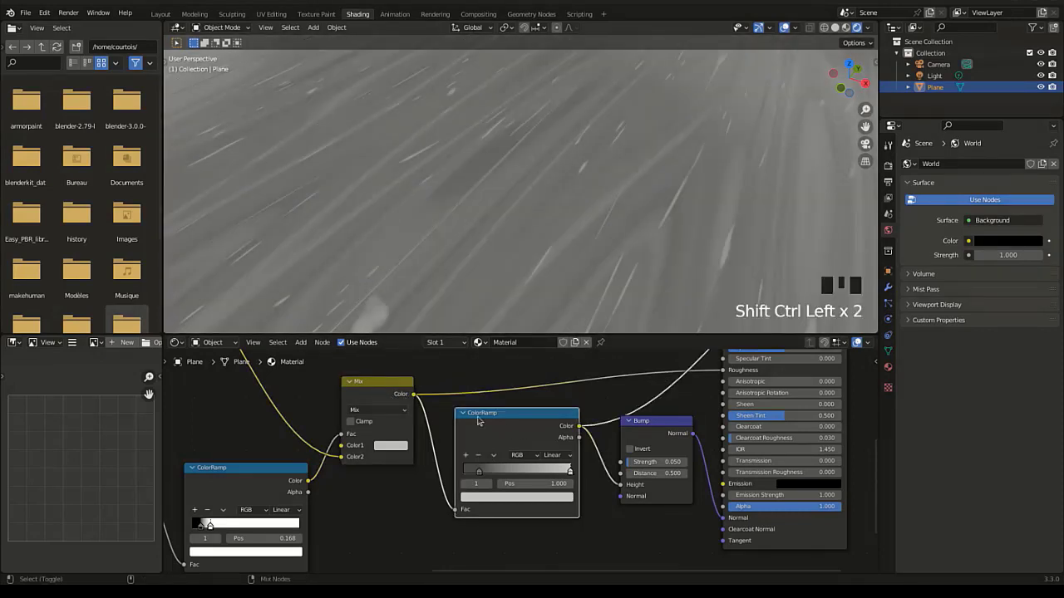
ctrl+shift+click(393, 393)
ctrl+shift+click(532, 431)
ctrl+shift+click(652, 430)
Step: Output the Principled BSDF to the plane again and examine the bump and reflections near the plank edges
scroll(652, 430, down, 2)
middle_drag(723, 395, 651, 450)
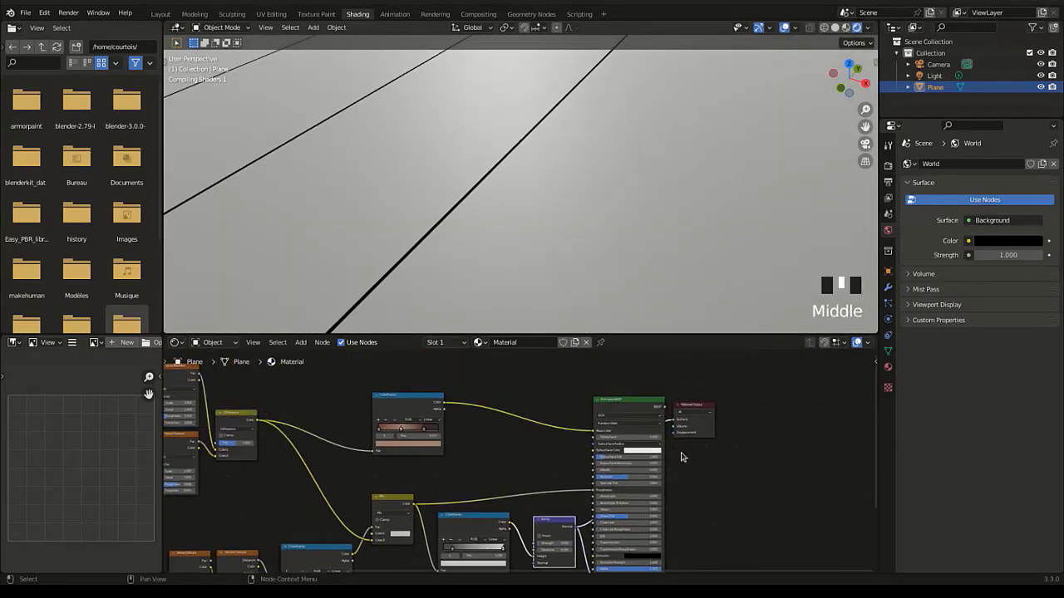
ctrl+shift+click(643, 436)
scroll(470, 277, down, 3)
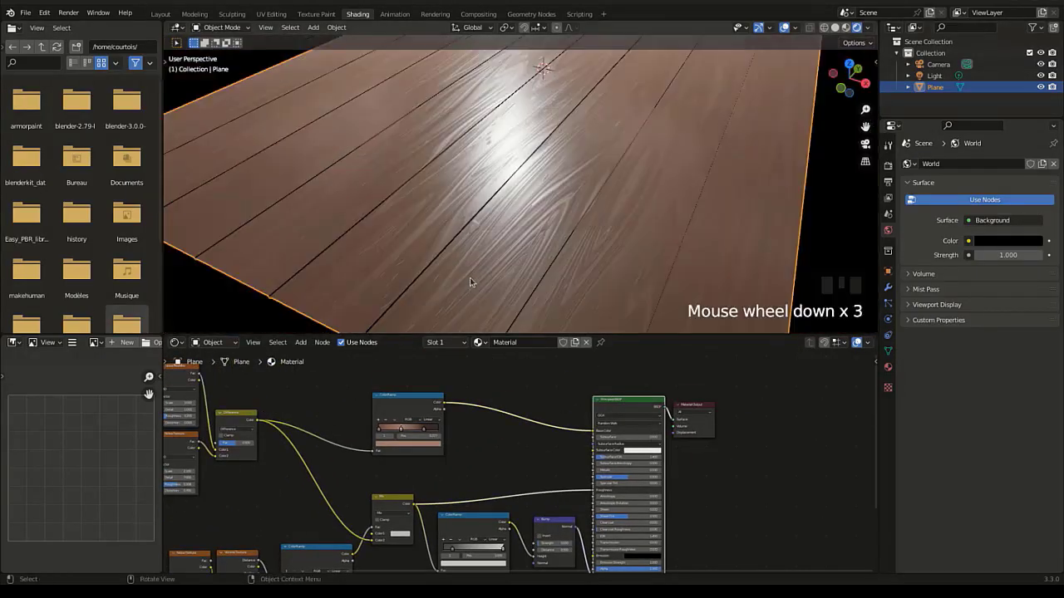
shift+middle_drag(515, 260, 547, 245)
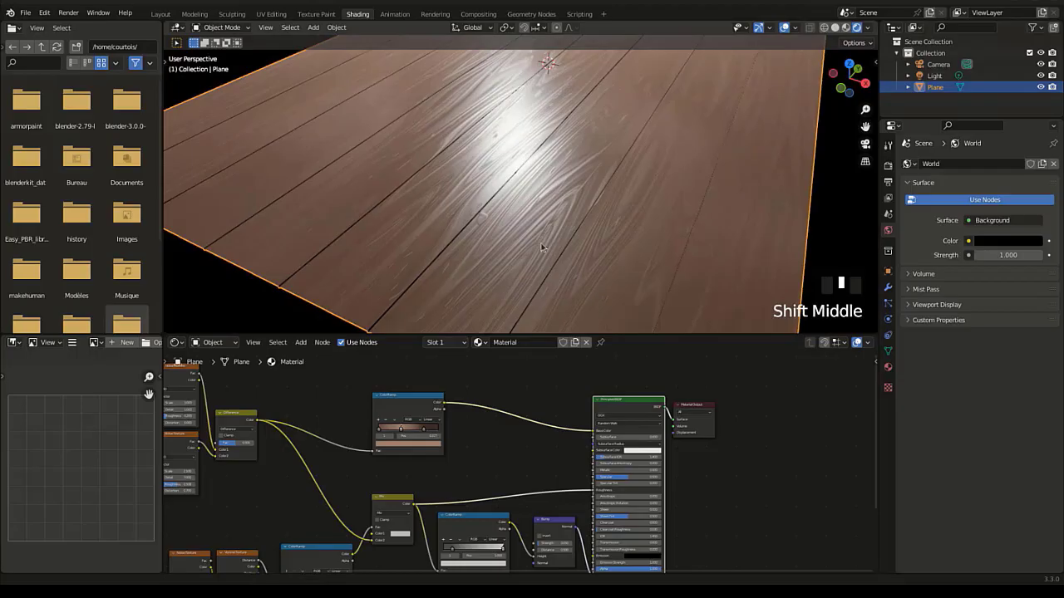
shift+middle_drag(475, 264, 601, 225)
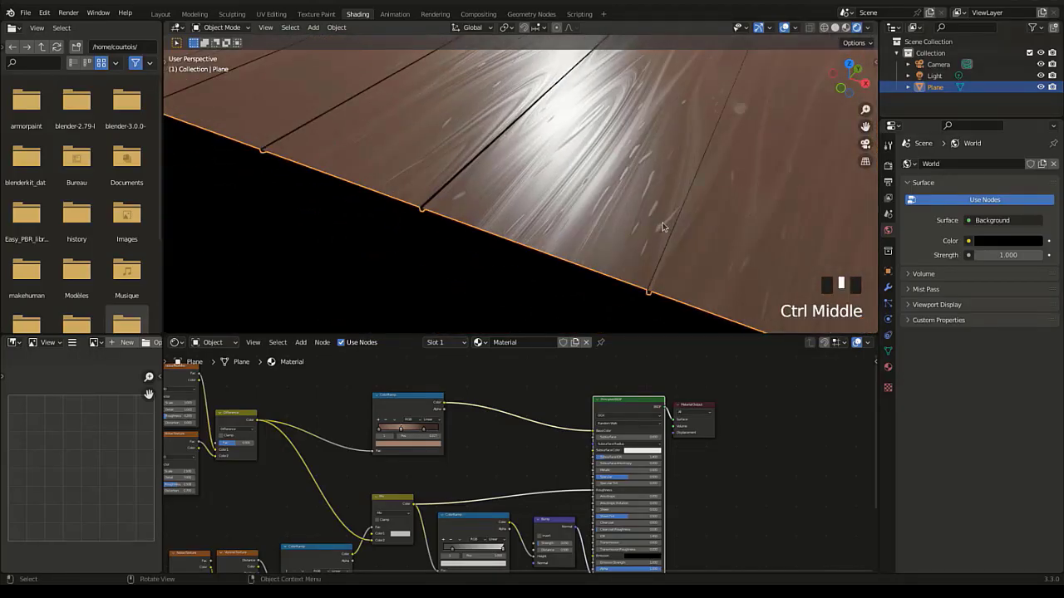
Step: Insert an Invert node between the Mix node's Color output and the Fac input of the ColorRamp before the Bump, and inspect the wood
middle_drag(463, 478, 526, 451)
key(shift+a)
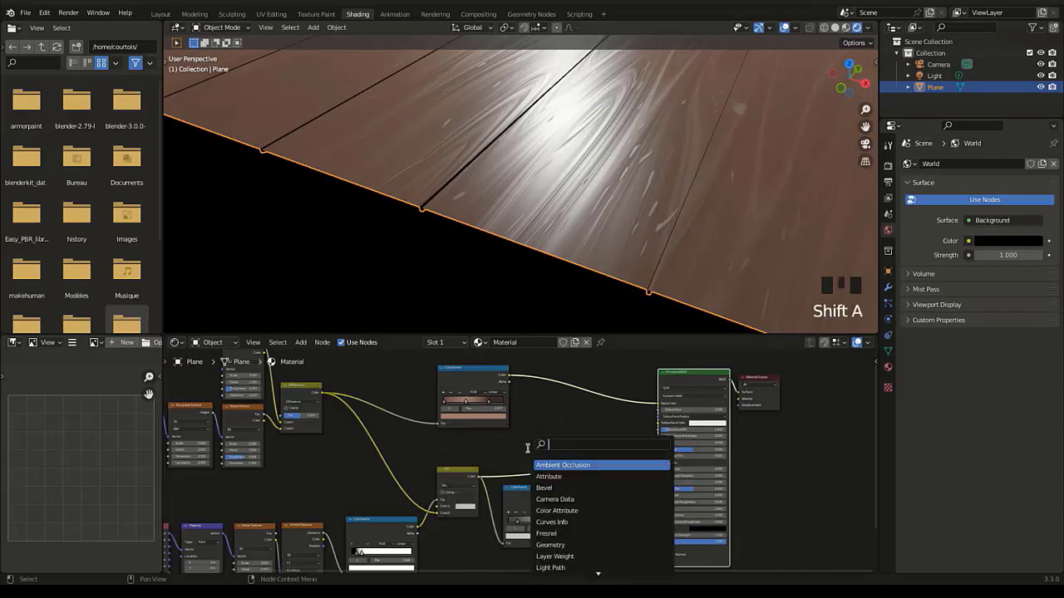
text(invert)
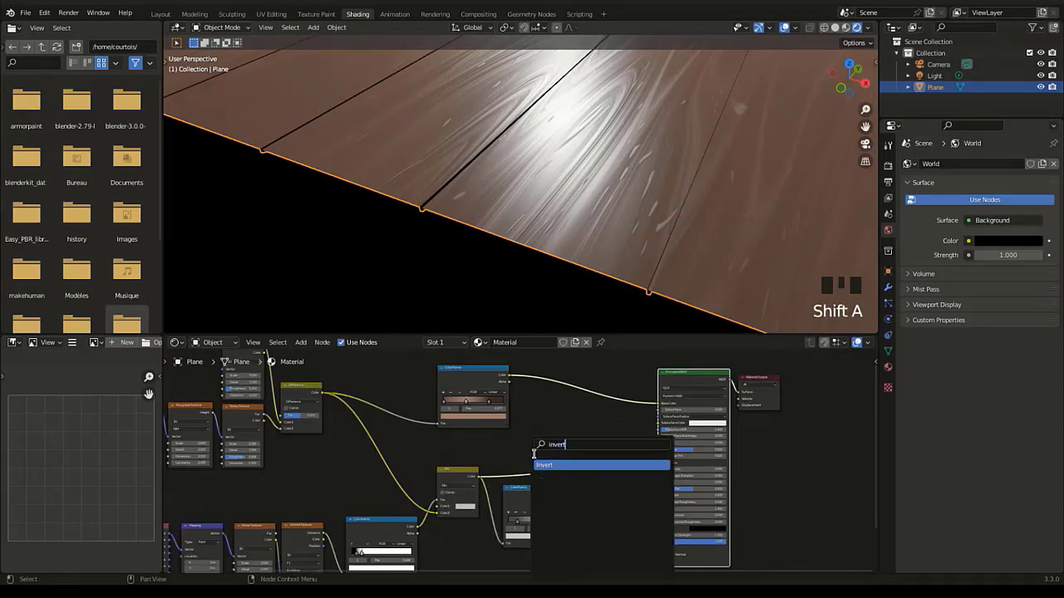
key(Return)
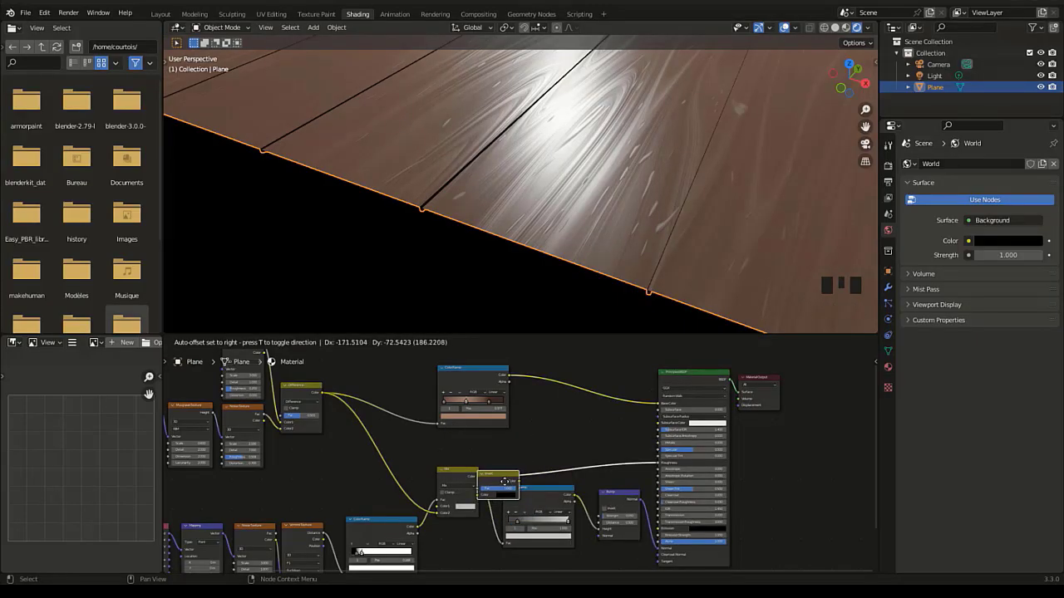
click(504, 482)
shift+middle_drag(523, 183, 541, 250)
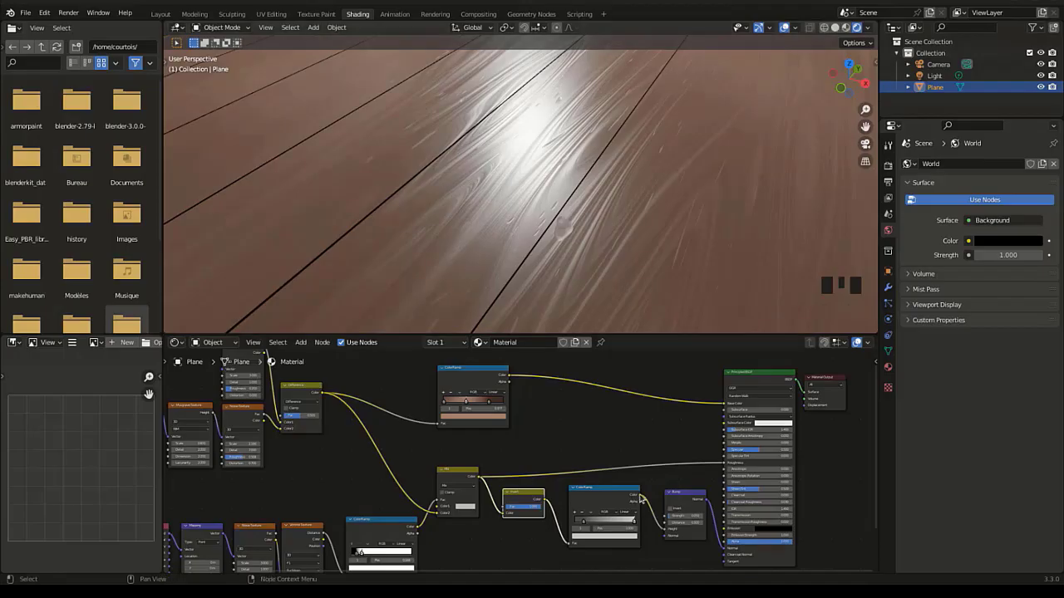
Step: Connect the Bump branch's ColorRamp Color to the Principled BSDF's Roughness, comparing it with the Mix output, and inspect the whole plane
drag(640, 496, 727, 462)
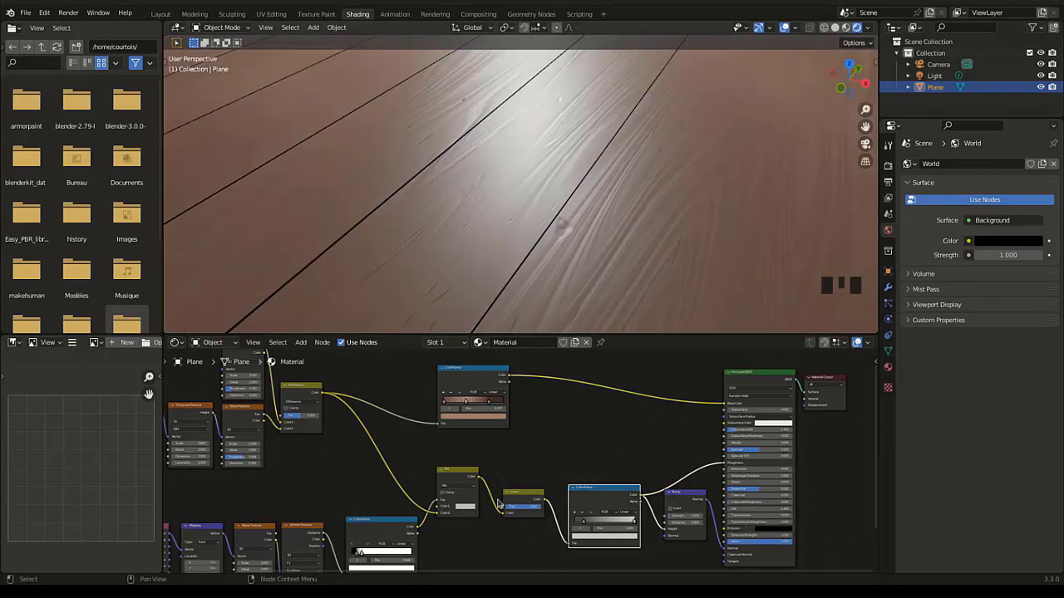
drag(478, 476, 720, 463)
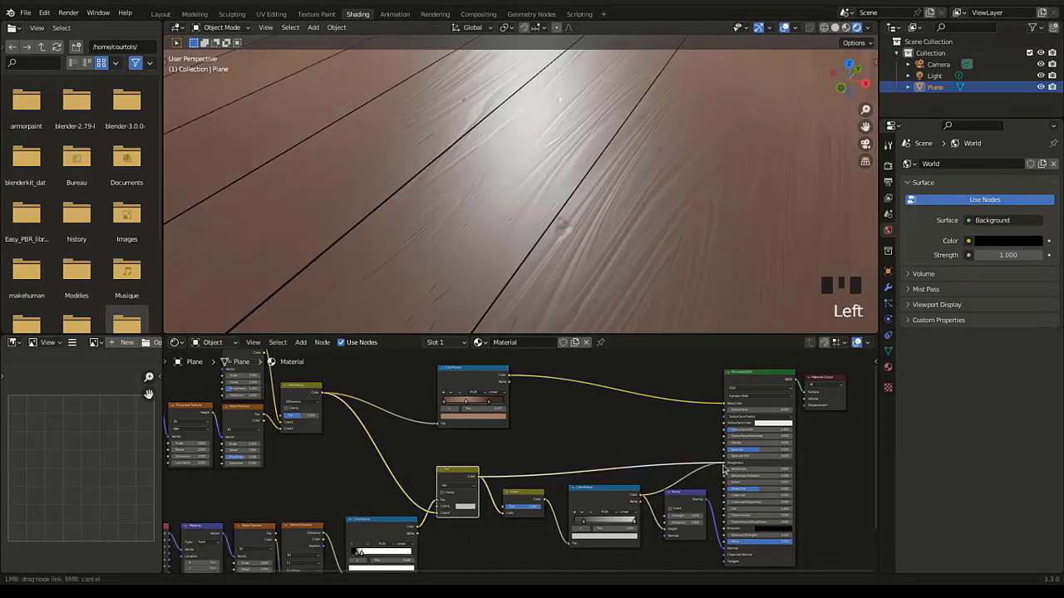
drag(640, 498, 723, 468)
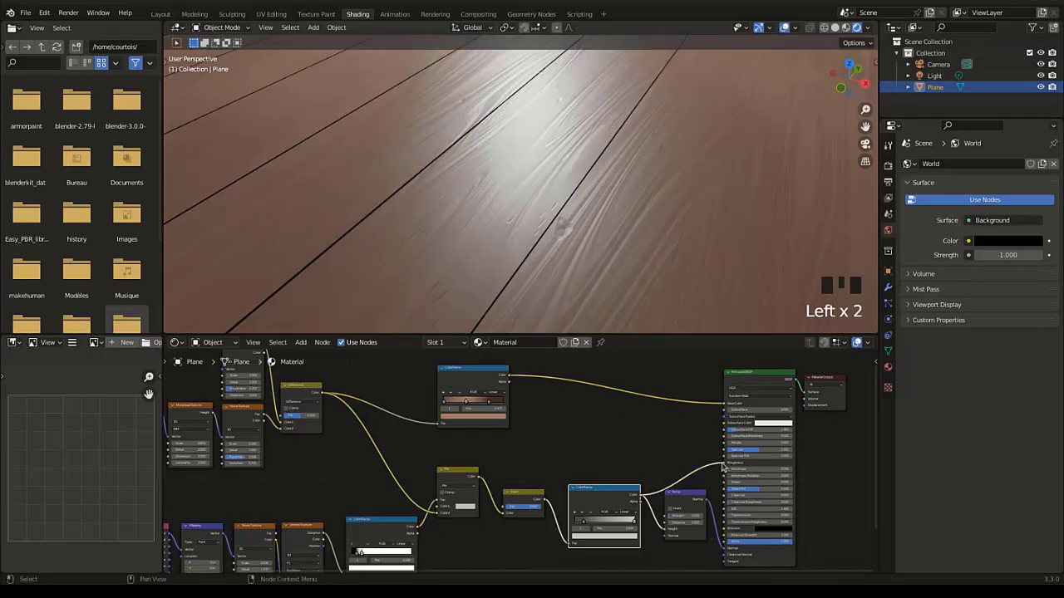
scroll(625, 116, down, 5)
middle_drag(631, 273, 682, 265)
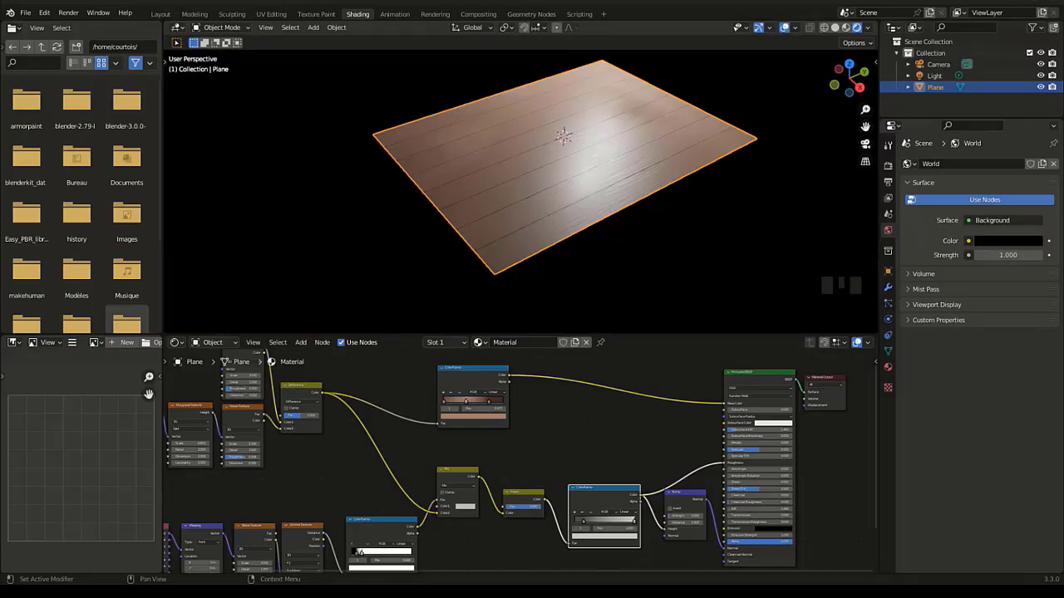